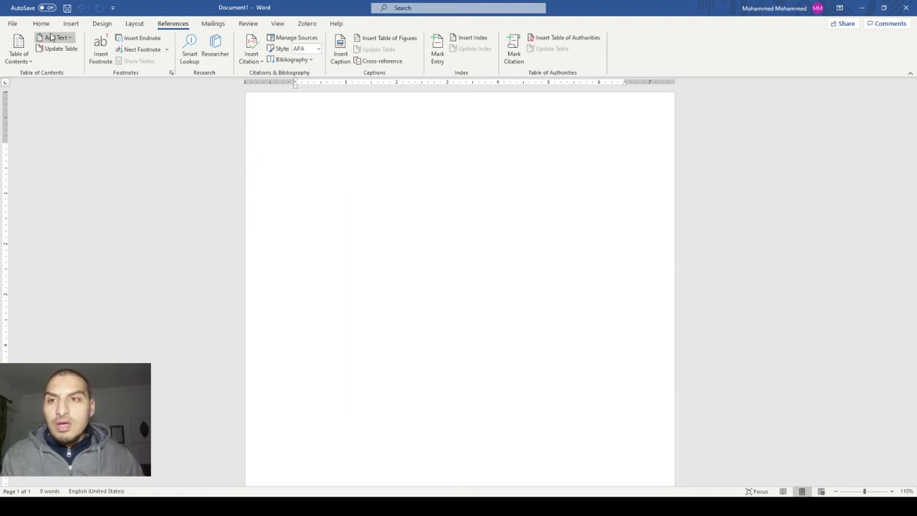
Write the line "The Bernaulli equation is as follows:" at the start of the blank document.
click(72, 23)
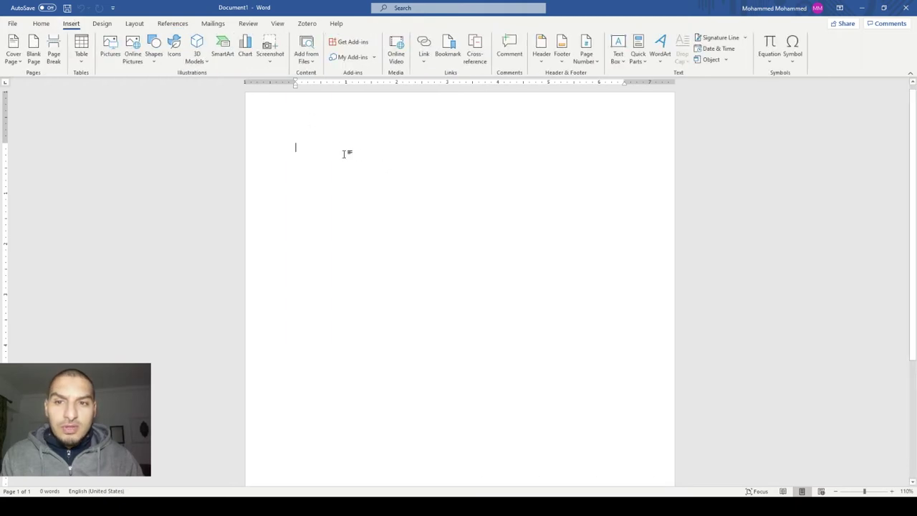
ctrl+scroll(345, 154, up, 4)
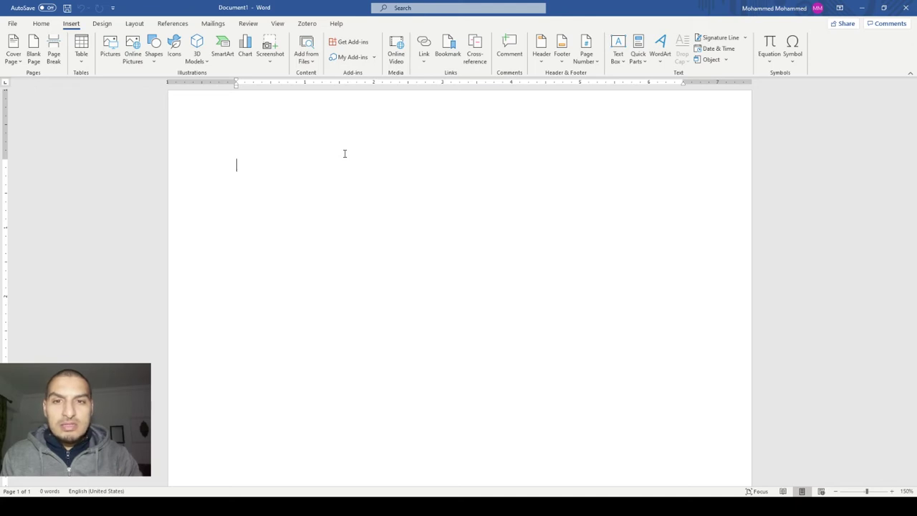
text(The be)
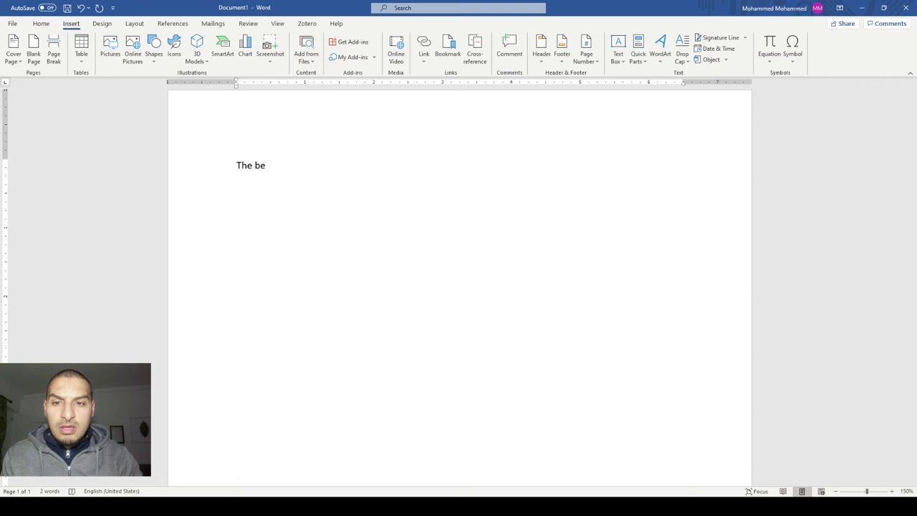
key(BackSpace)
key(BackSpace)
text(B)
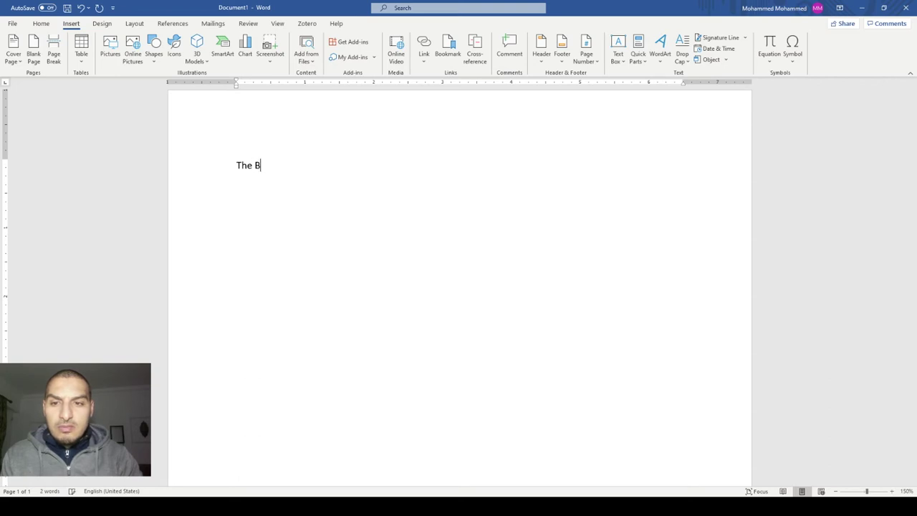
text(ernaulli equa)
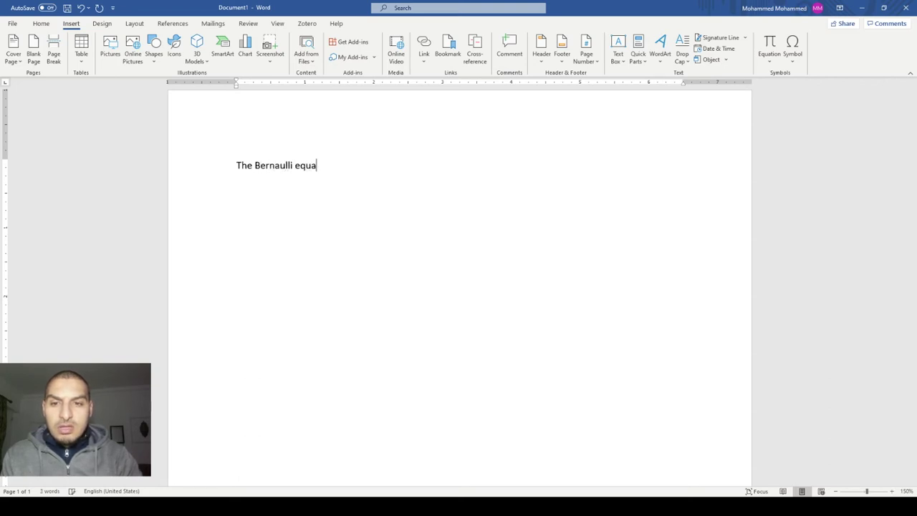
text(tion is as follows:)
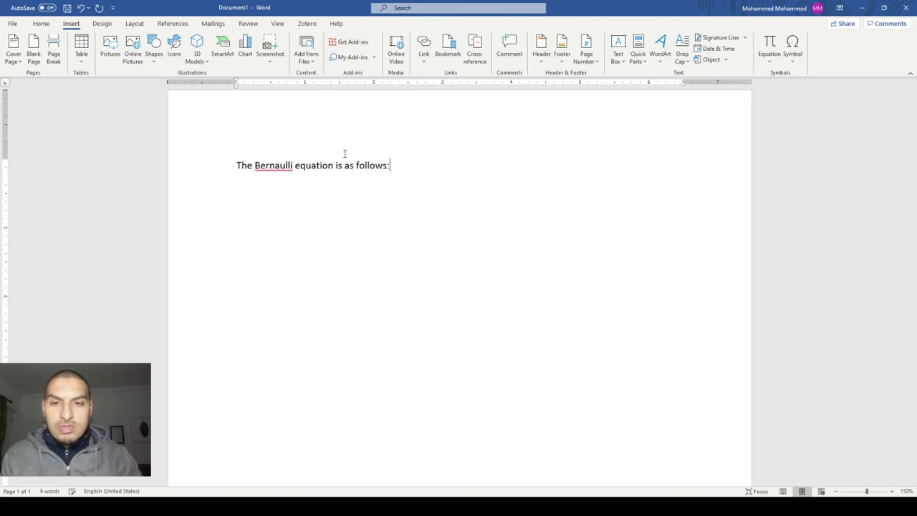
key(Return)
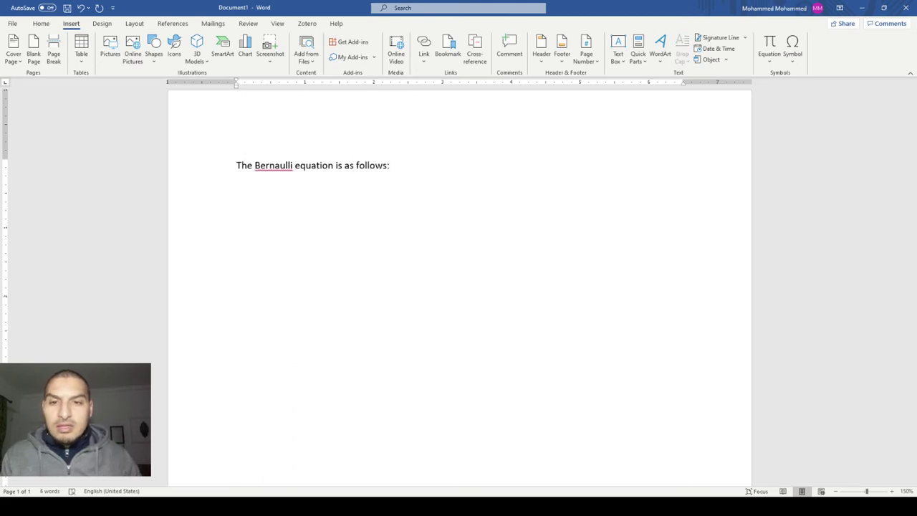
Correct the misspelled word to "Bernoulli" using the spelling suggestion and place the cursor on a new line below the sentence.
click(277, 166)
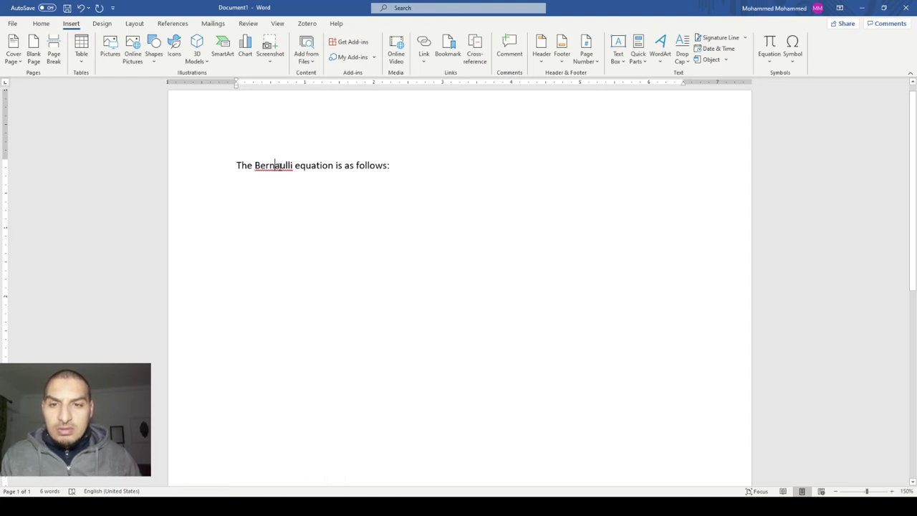
drag(274, 166, 280, 165)
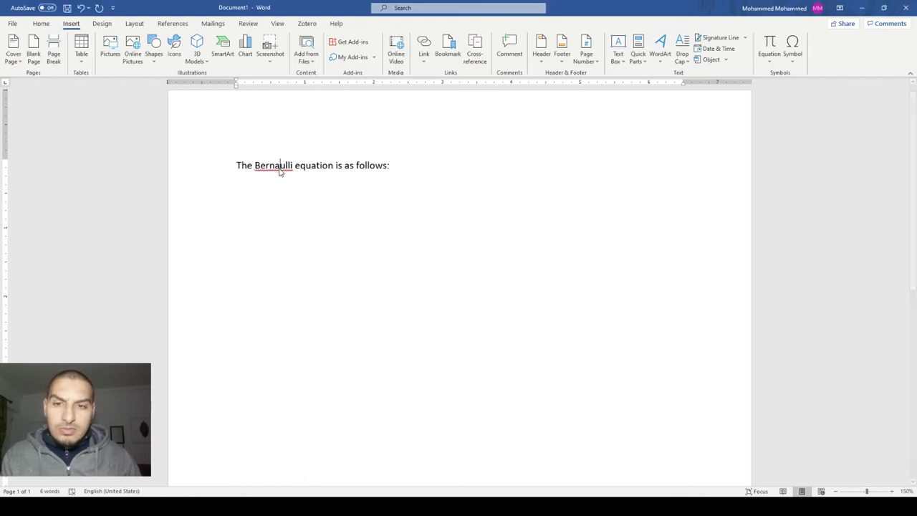
right_click(281, 167)
click(329, 191)
key(End)
key(Return)
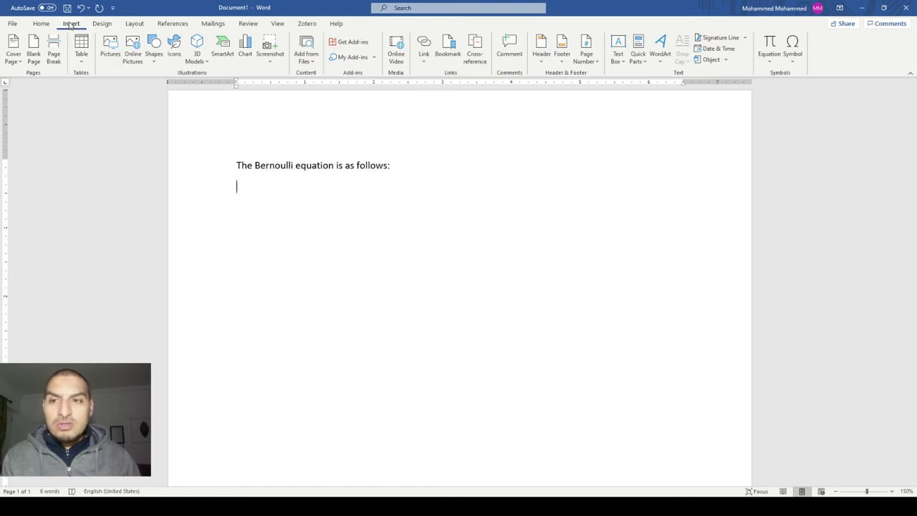
Insert the built-in Expansion of a Sum equation below the sentence.
click(769, 59)
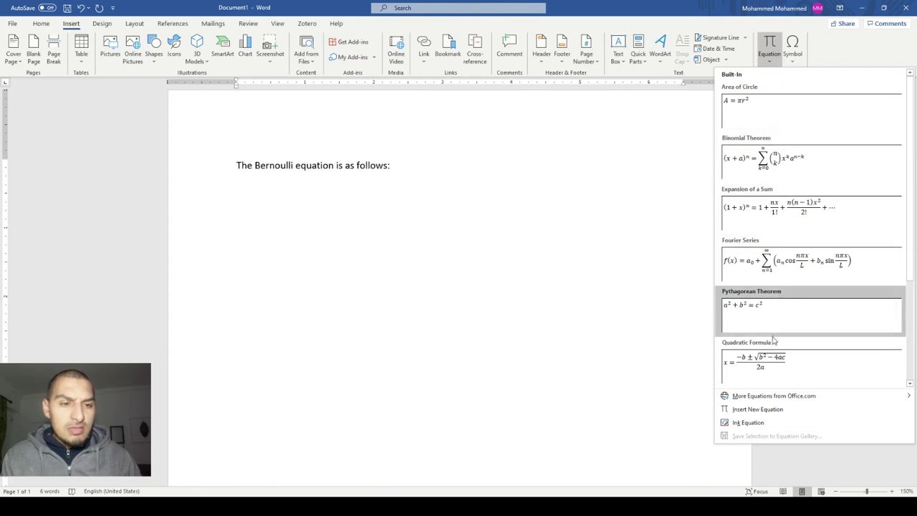
click(785, 220)
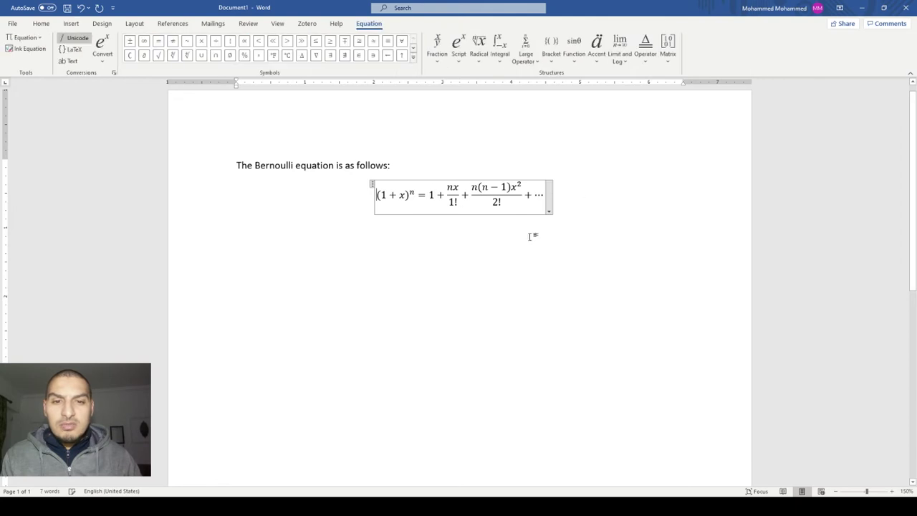
click(289, 200)
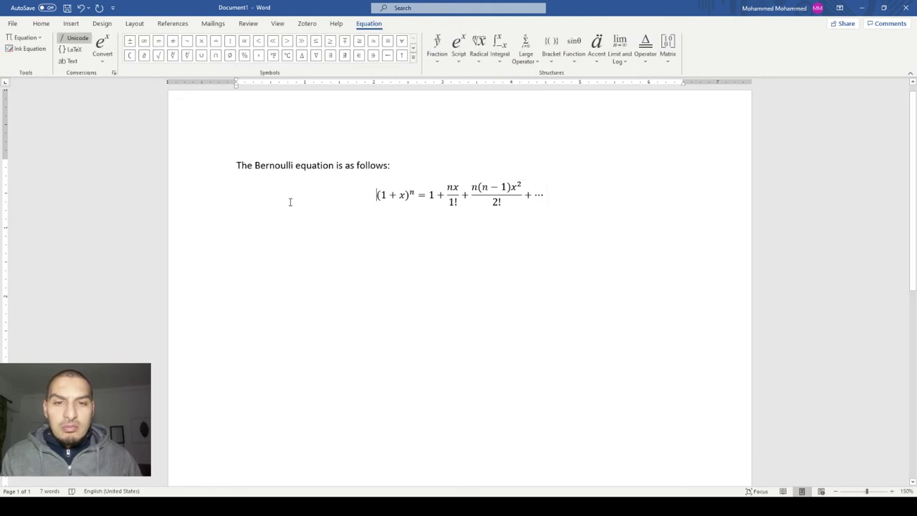
click(546, 194)
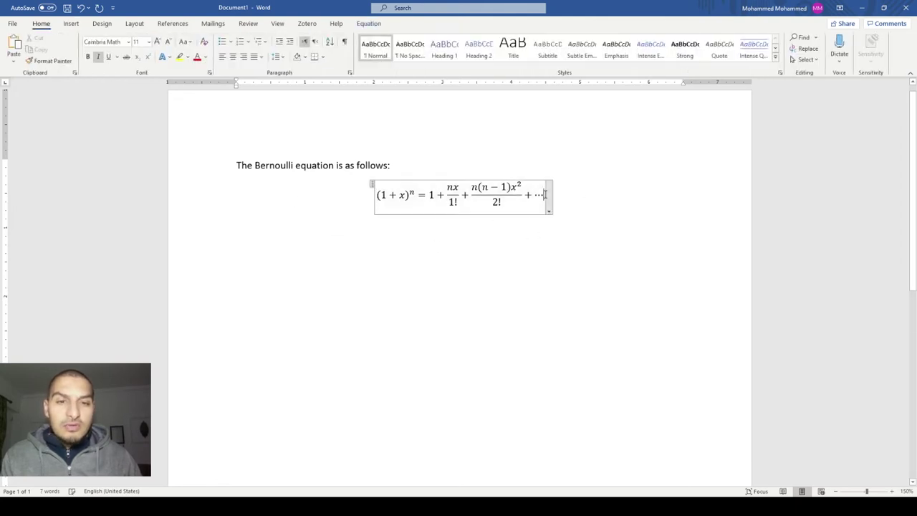
Delete the whole Expansion of a Sum equation from the document.
click(550, 198)
key(Escape)
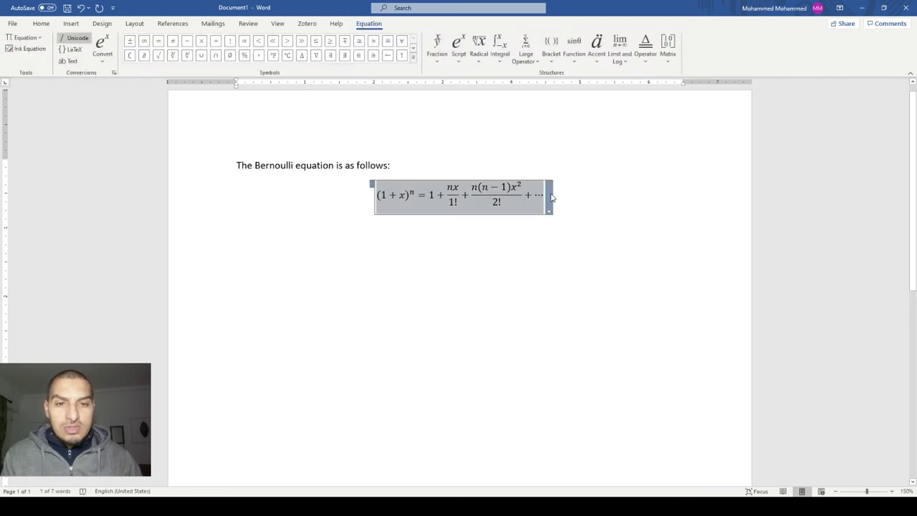
key(Delete)
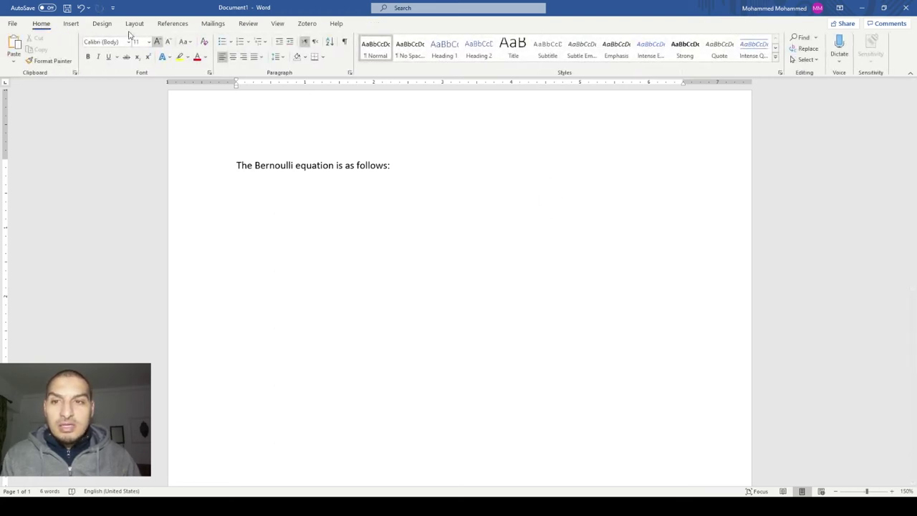
Insert a new blank equation below the sentence and enter P as its first term.
click(74, 24)
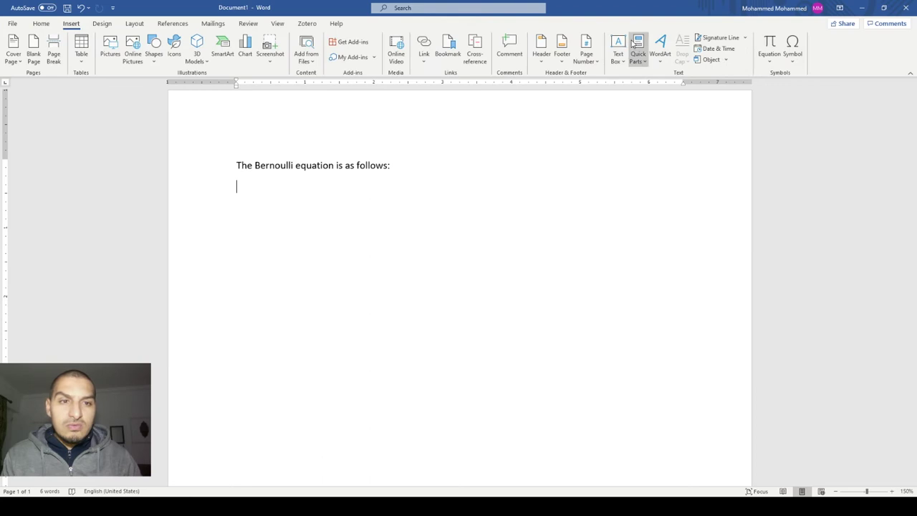
click(769, 59)
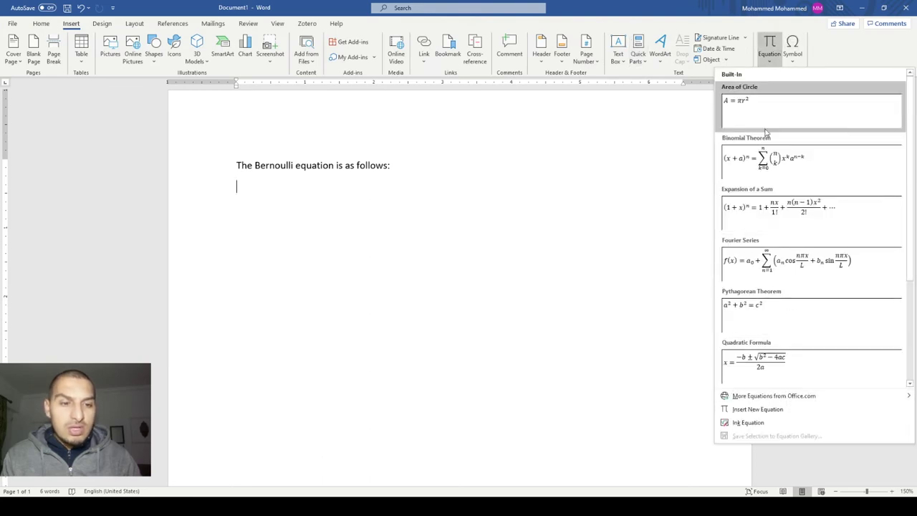
click(770, 43)
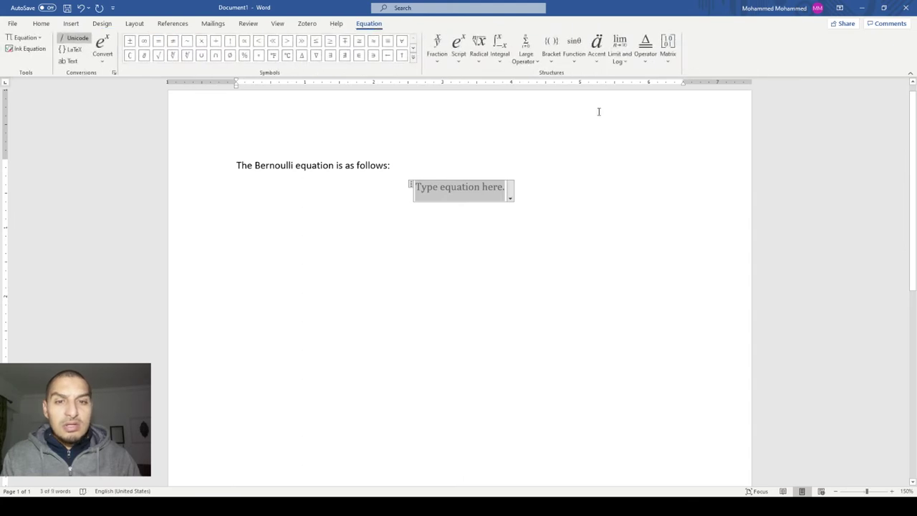
click(441, 196)
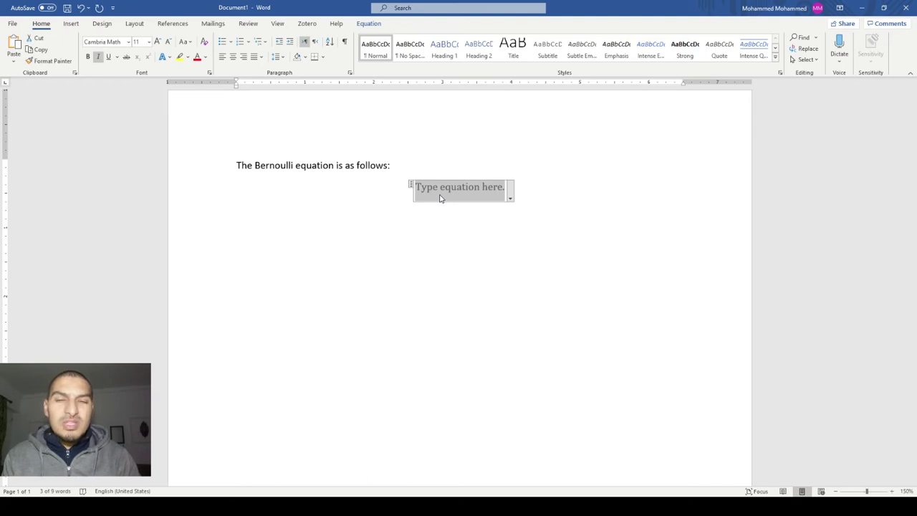
click(440, 194)
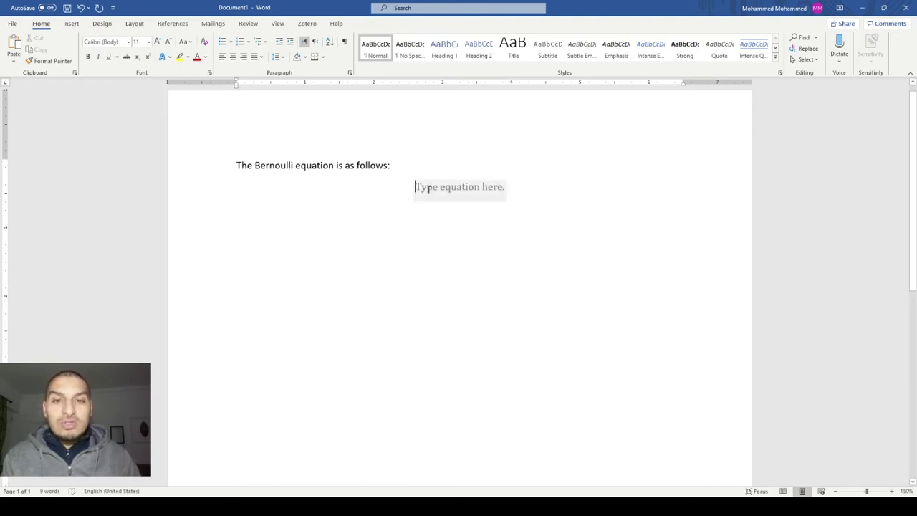
click(428, 193)
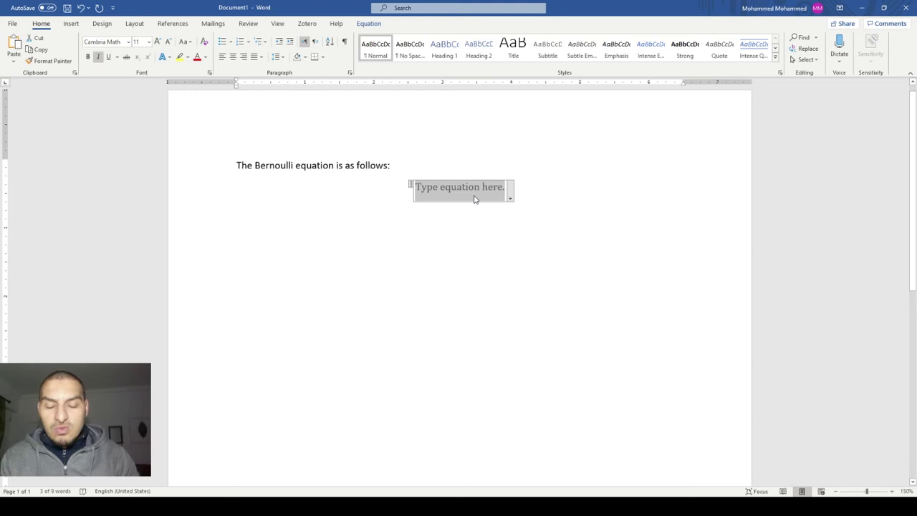
text(P)
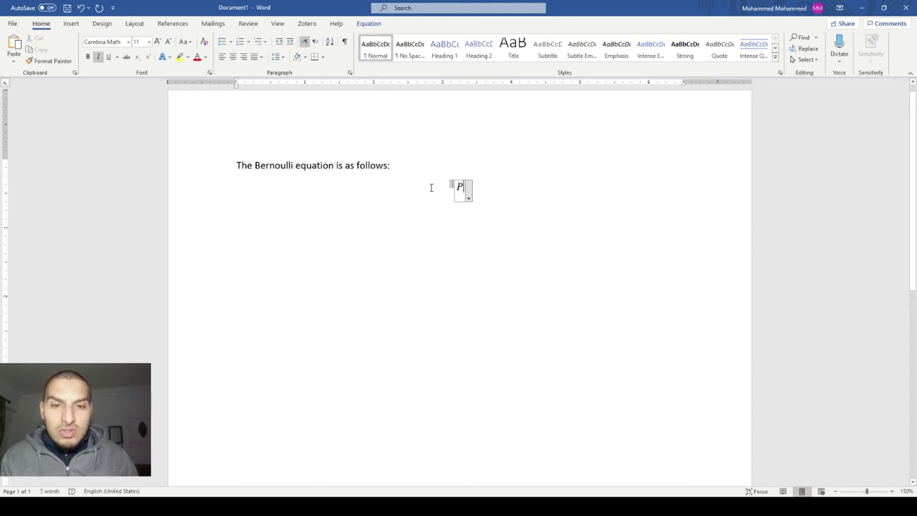
Examine the equation symbol sets, including Basic Math, Greek Letters, Letter-Like Symbols, Operators and Arrows.
click(372, 24)
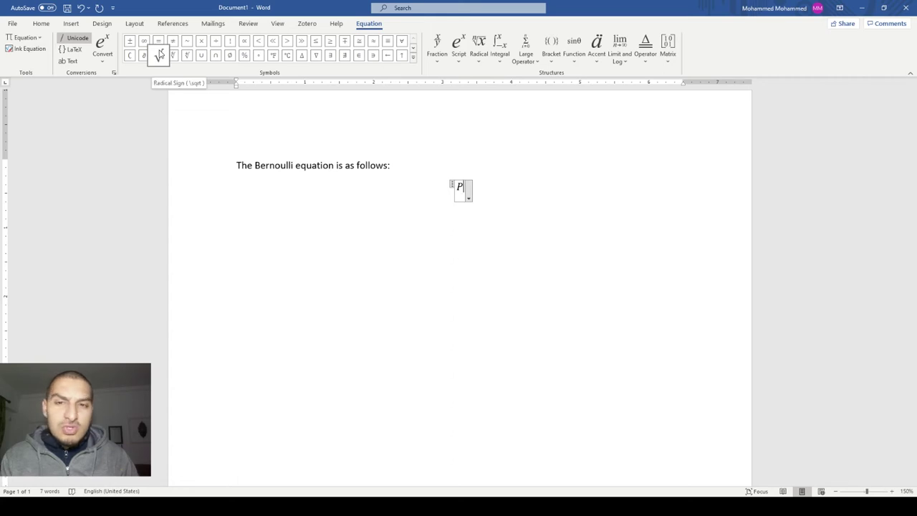
click(414, 59)
click(413, 29)
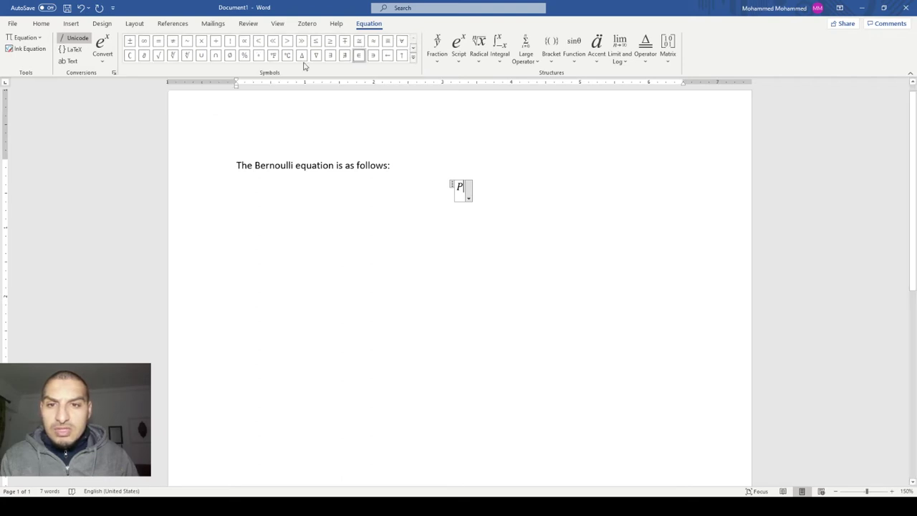
click(413, 57)
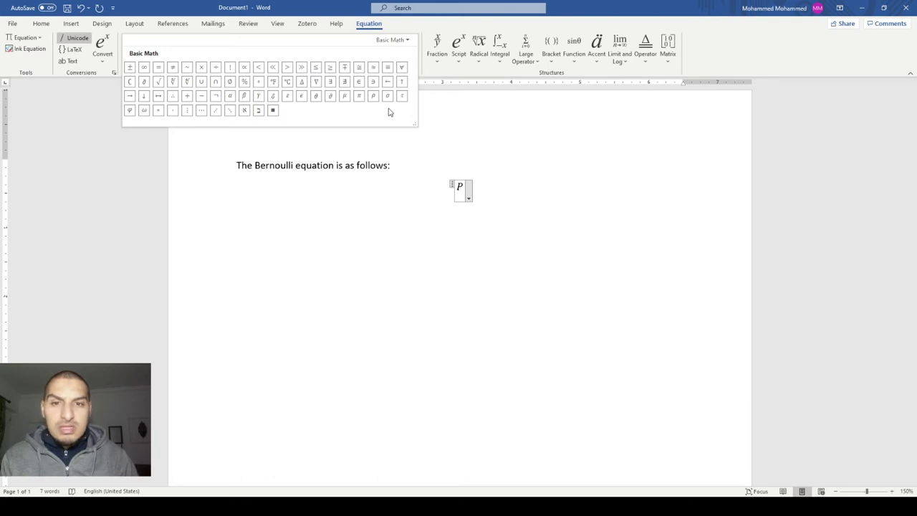
click(400, 41)
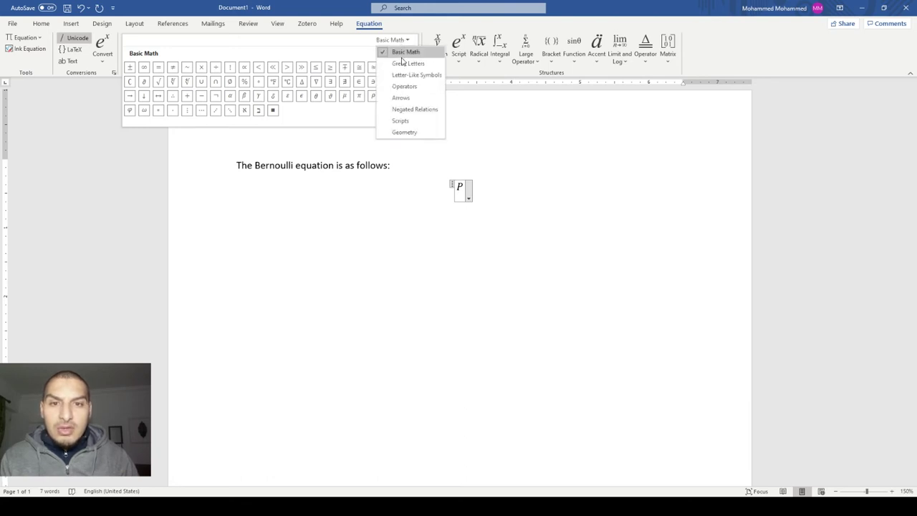
click(406, 63)
click(401, 41)
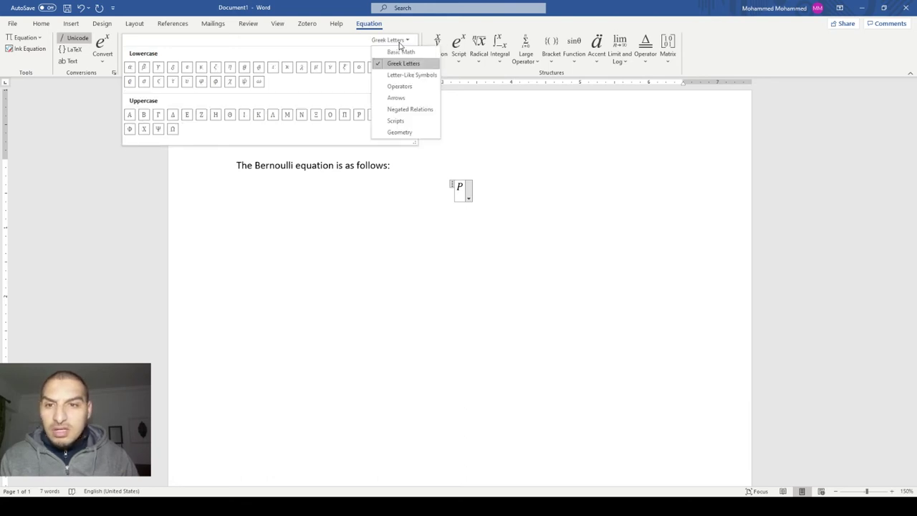
click(403, 74)
click(401, 42)
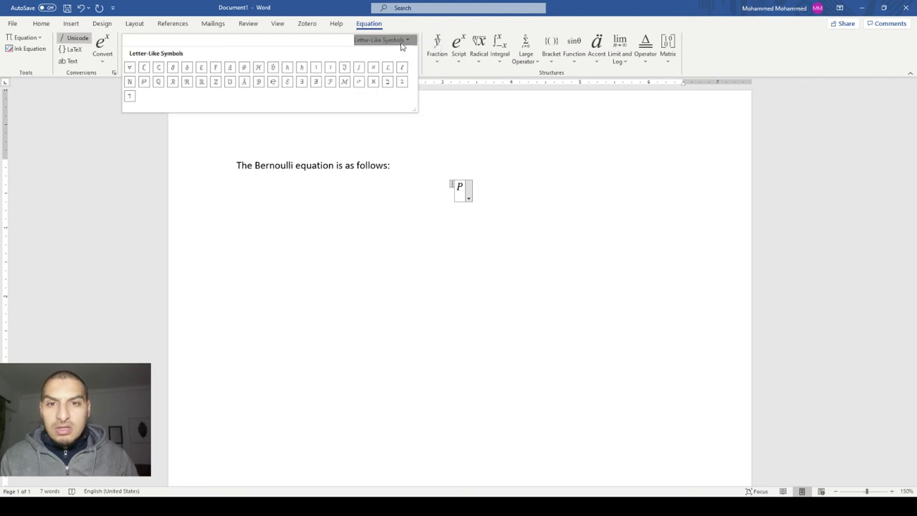
click(401, 86)
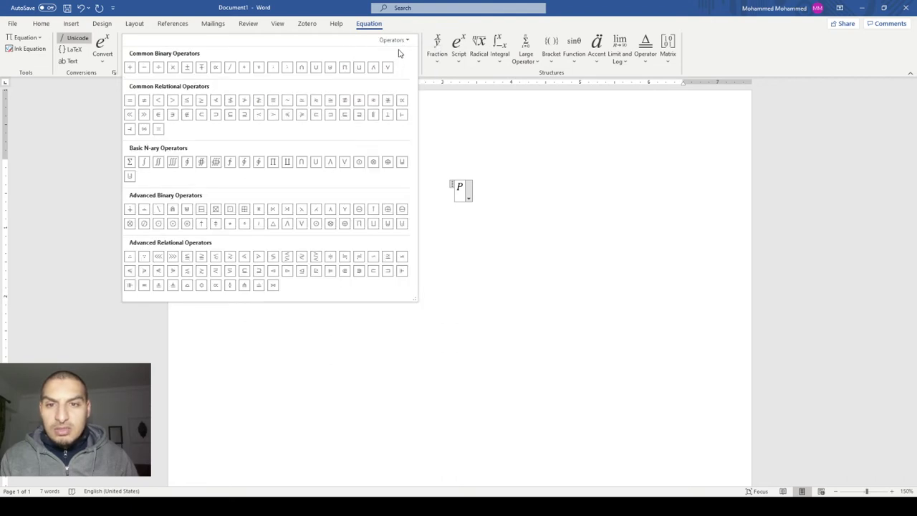
click(401, 41)
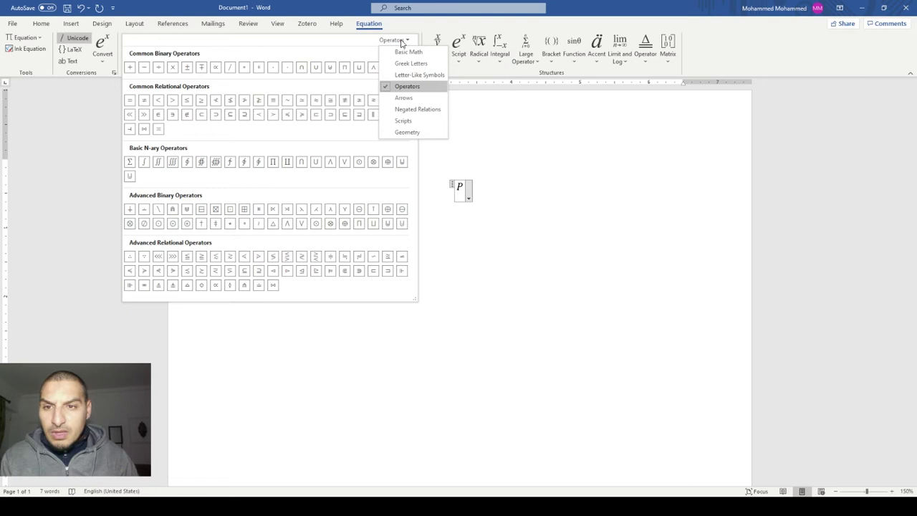
click(403, 98)
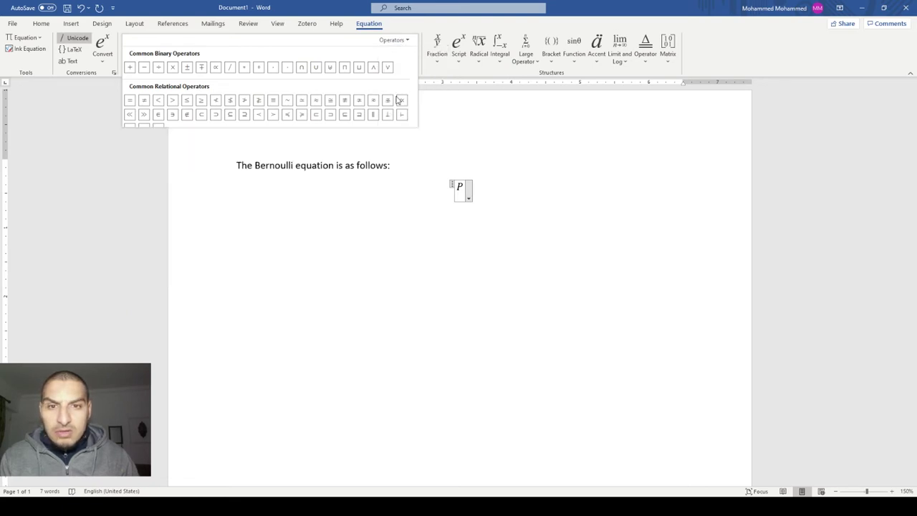
click(406, 39)
click(407, 52)
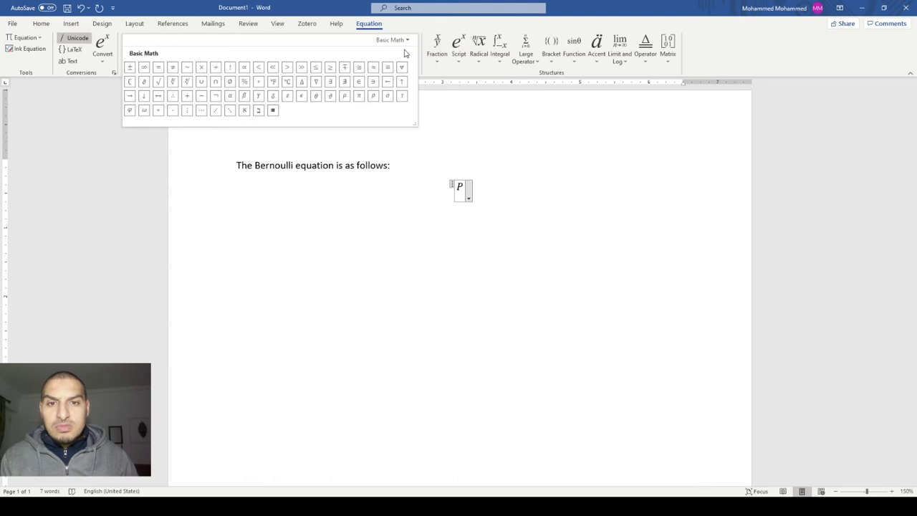
click(483, 192)
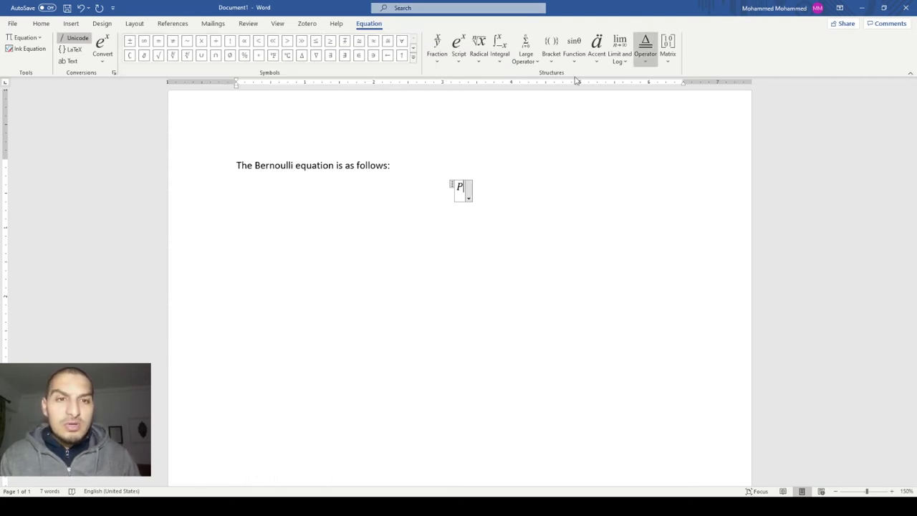
Examine the equation structure galleries, including Fraction, Script, Large Operator, Bracket, Function, Accent, Operator and Matrix.
click(438, 61)
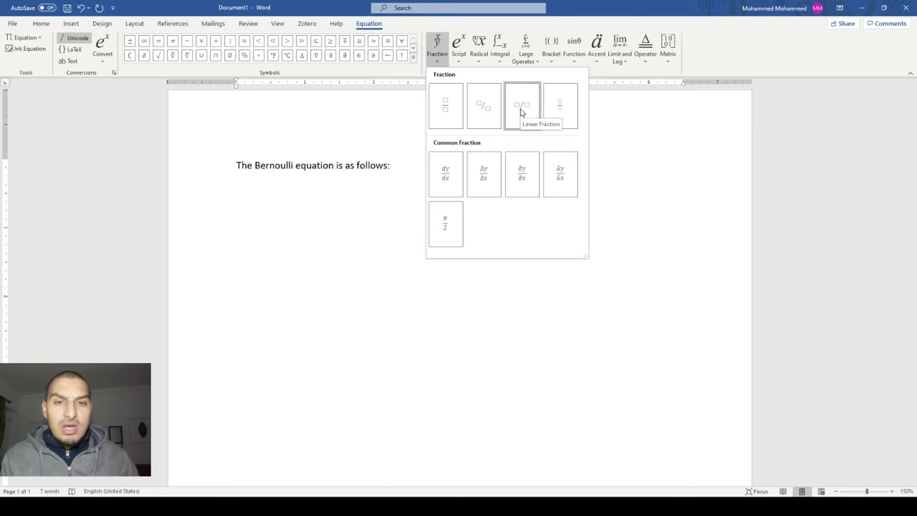
click(459, 56)
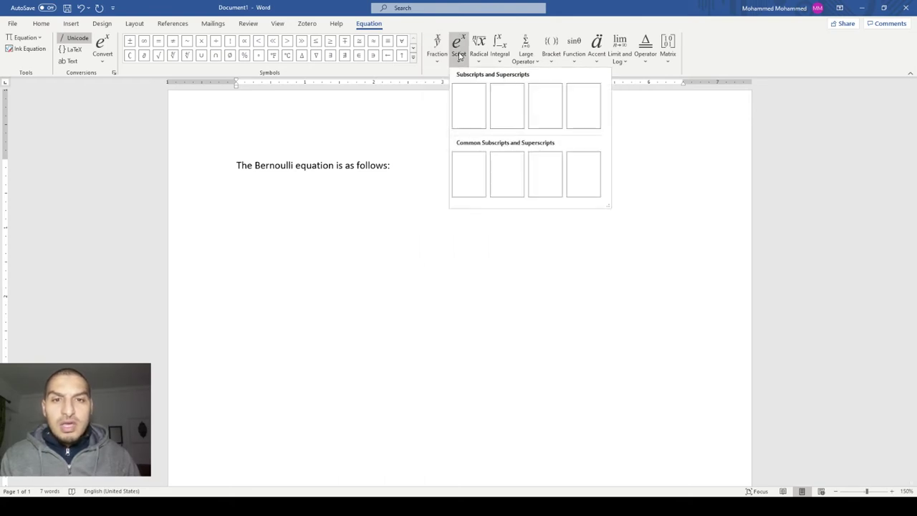
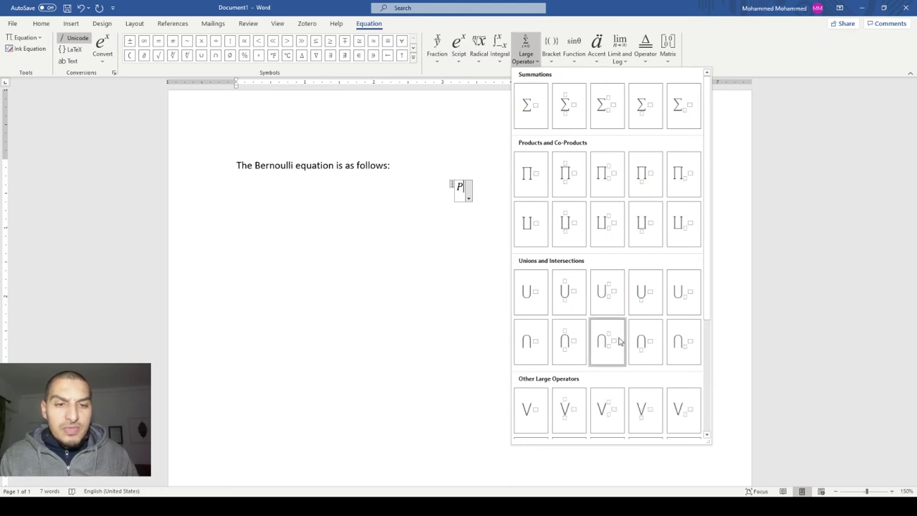
scroll(620, 341, down, 3)
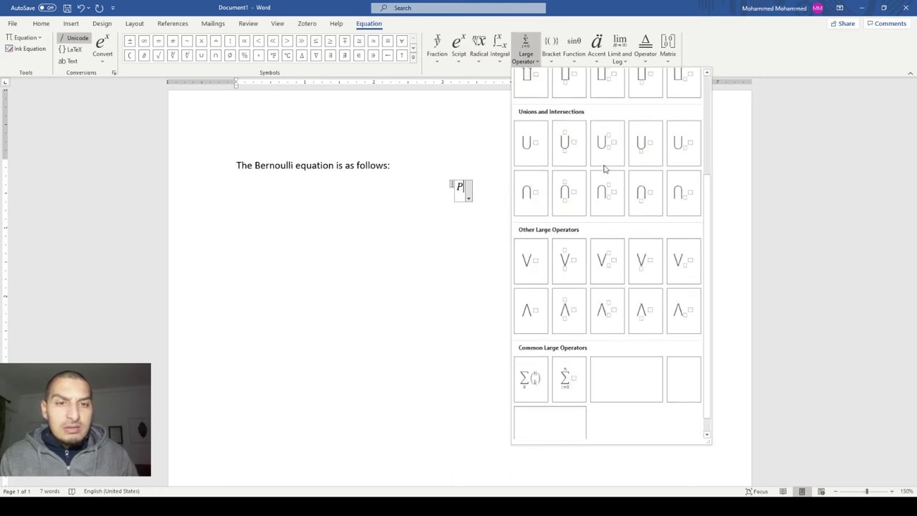
click(556, 55)
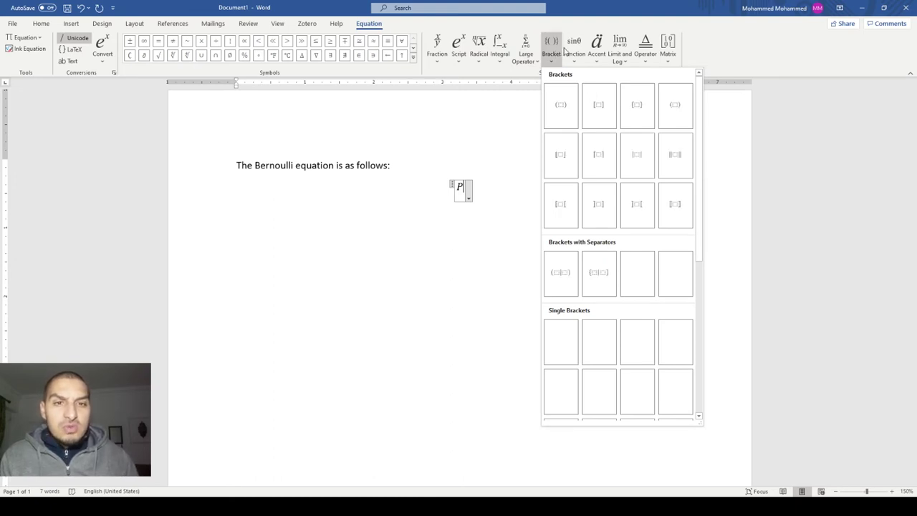
click(574, 48)
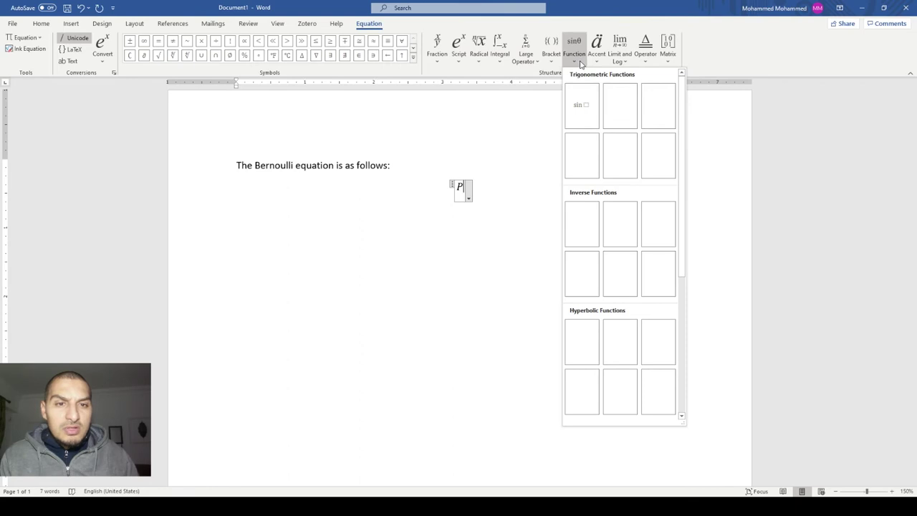
click(598, 60)
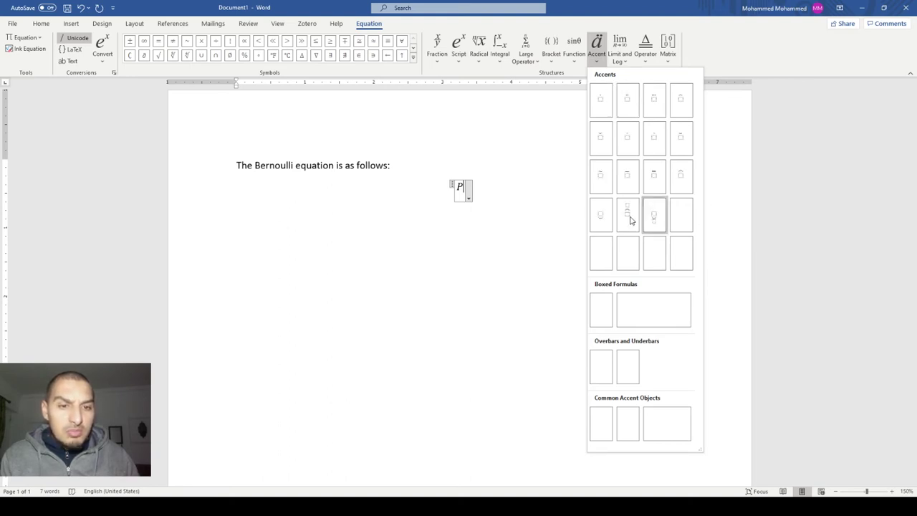
click(643, 59)
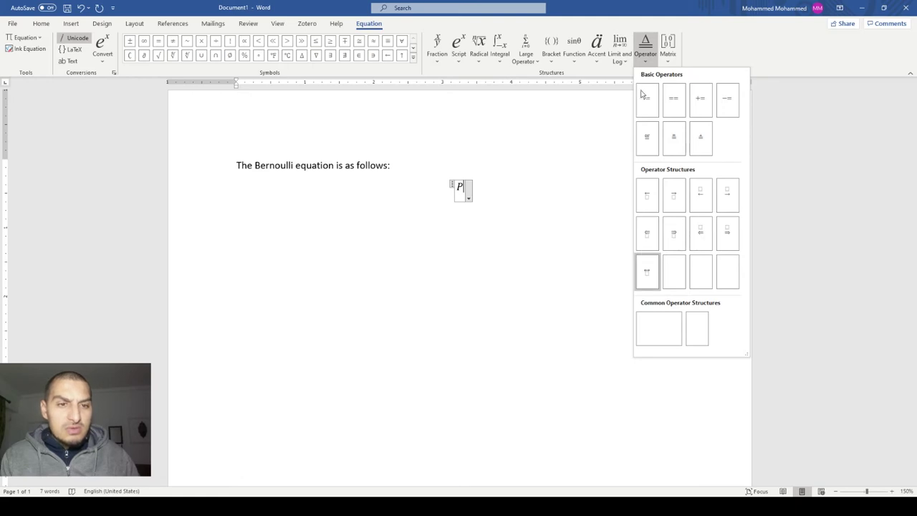
click(667, 60)
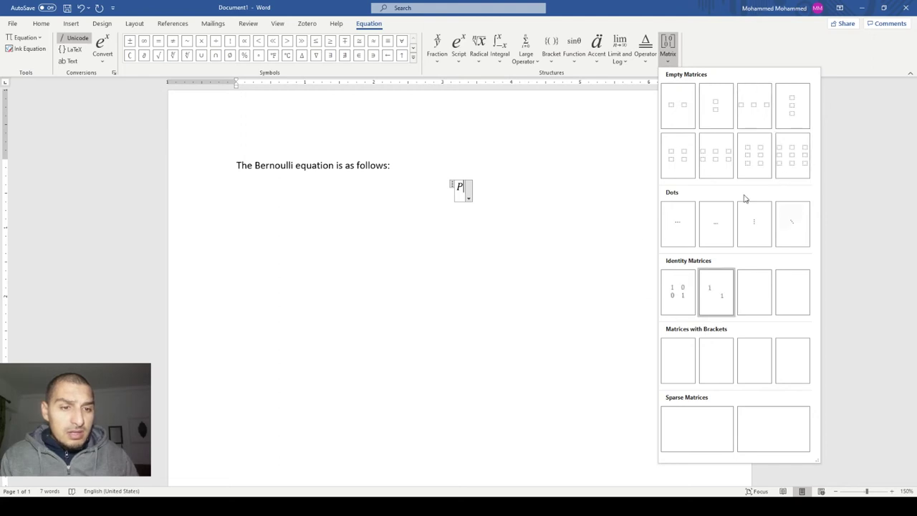
key(Escape)
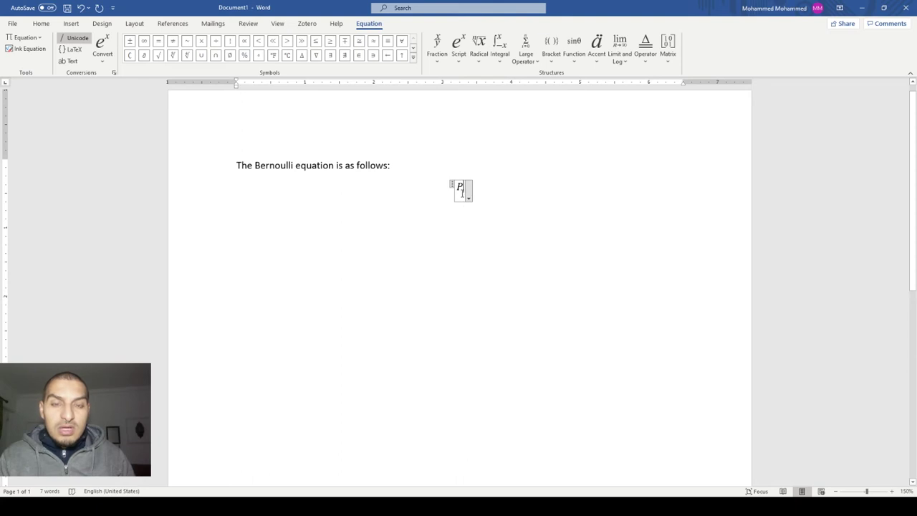
Replace the plain P in the equation with a subscript structure holding P with subscript 1.
click(458, 58)
click(505, 105)
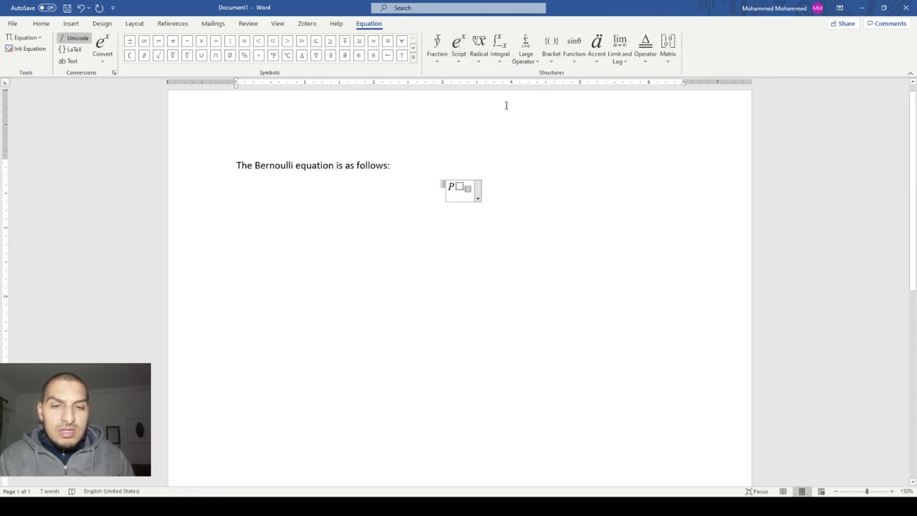
key(shift+Left)
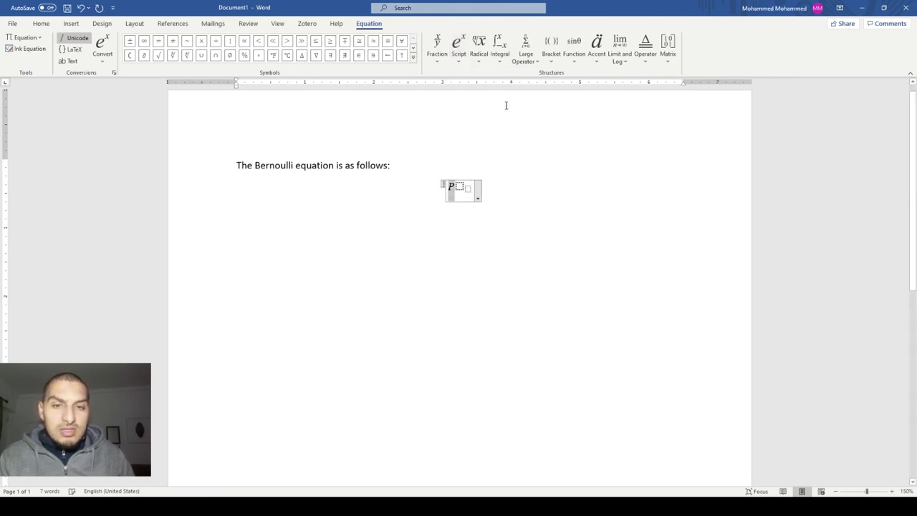
key(BackSpace)
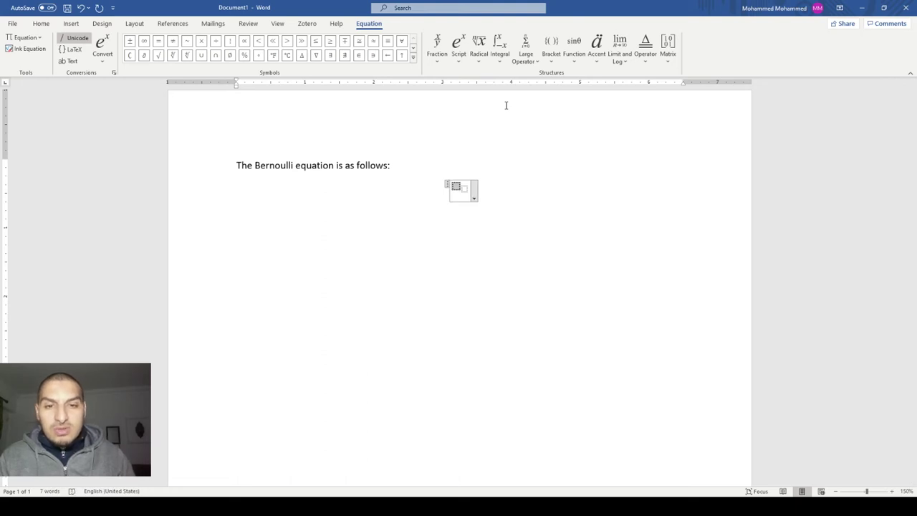
scroll(505, 105, up, 1)
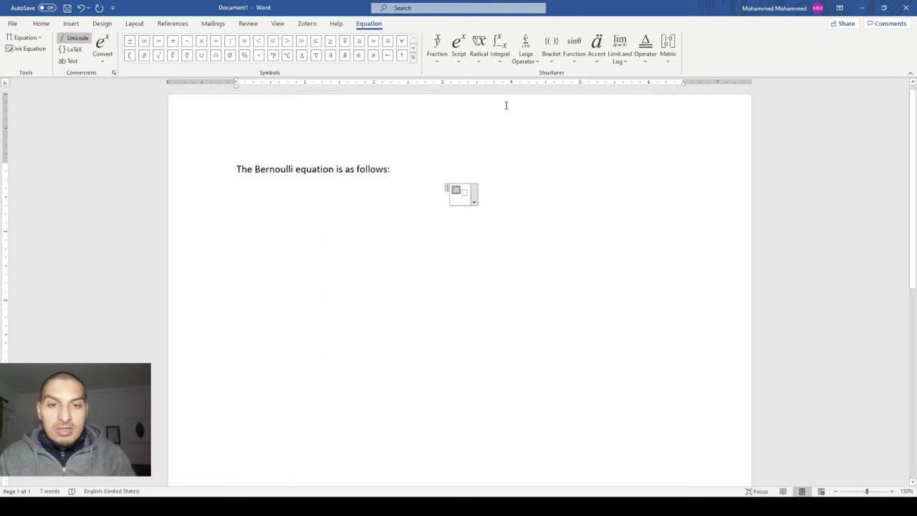
text(P)
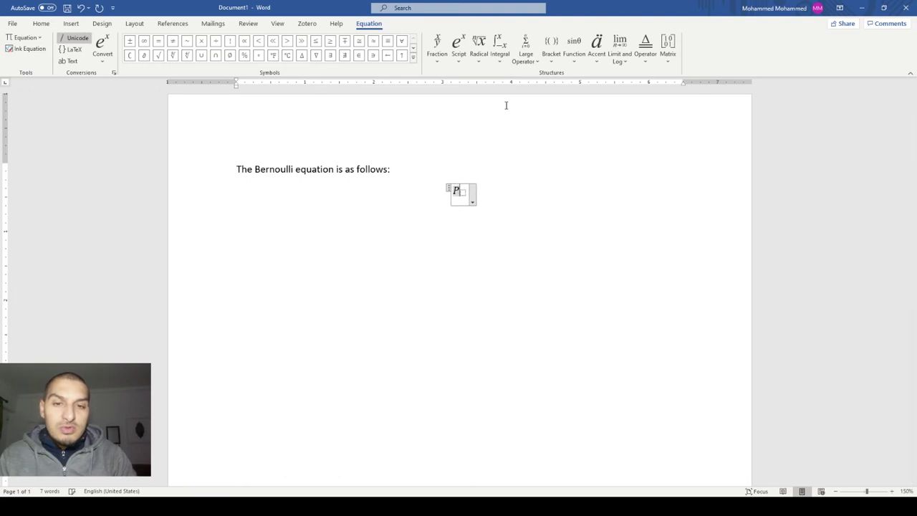
text(1)
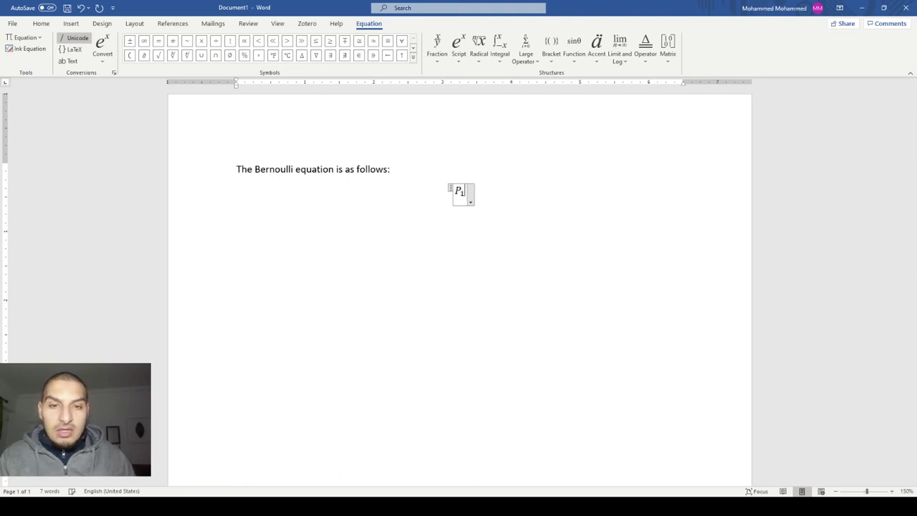
Turn the P₁ term into the numerator of a stacked fraction.
click(476, 197)
click(476, 197)
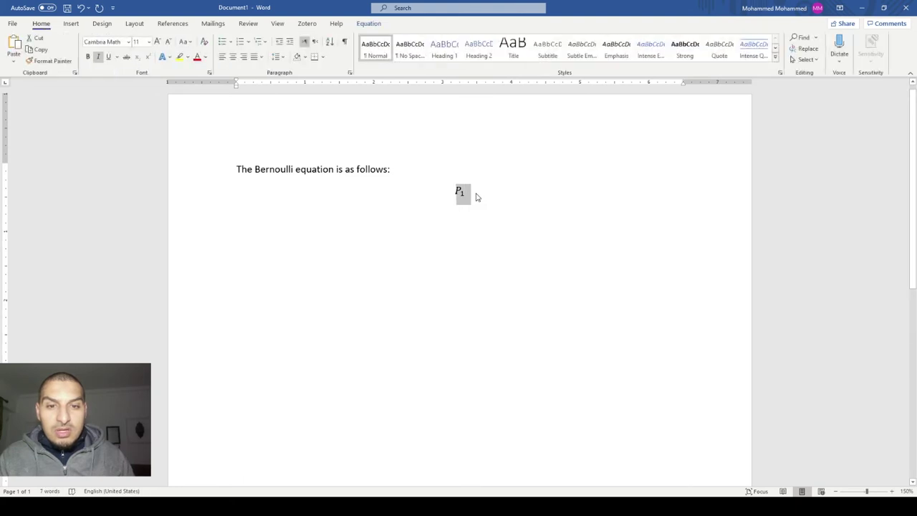
click(476, 195)
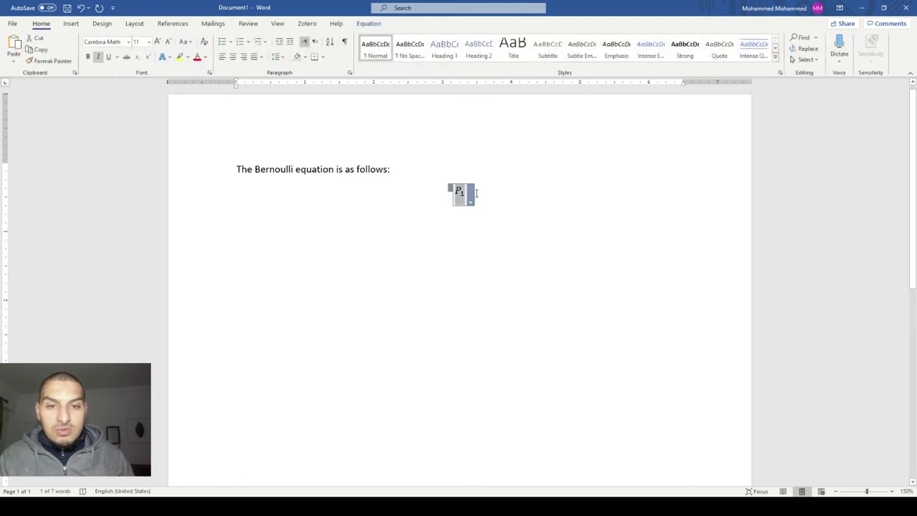
click(368, 24)
click(436, 59)
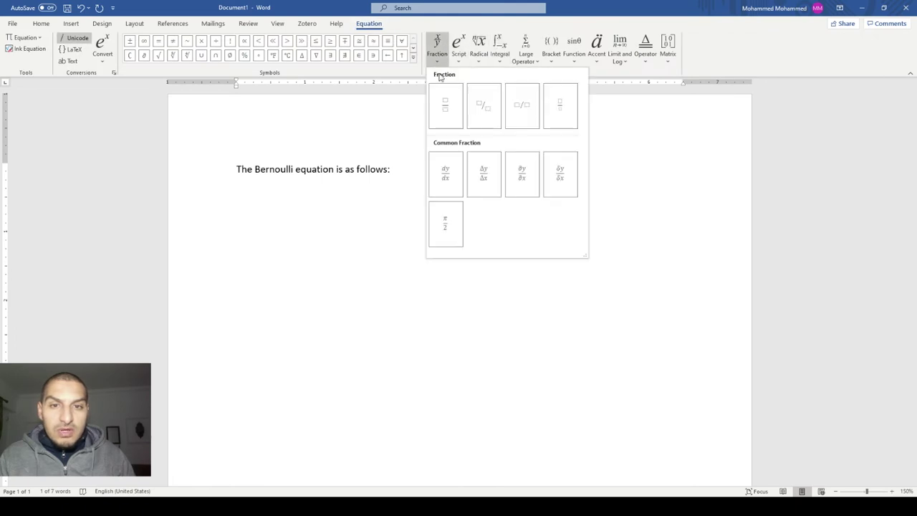
click(444, 106)
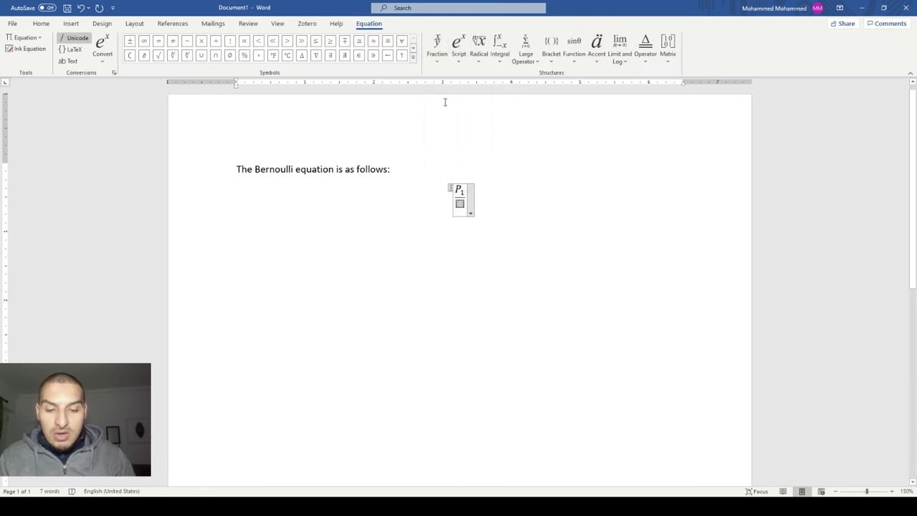
Enter the Basic Math symbol γ as the denominator under P₁ and add a plus sign after the fraction.
click(414, 58)
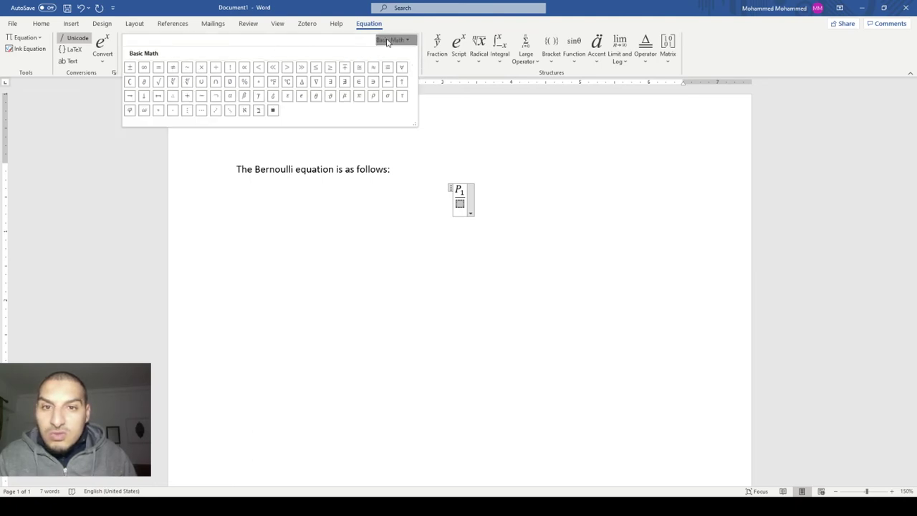
click(390, 39)
click(390, 51)
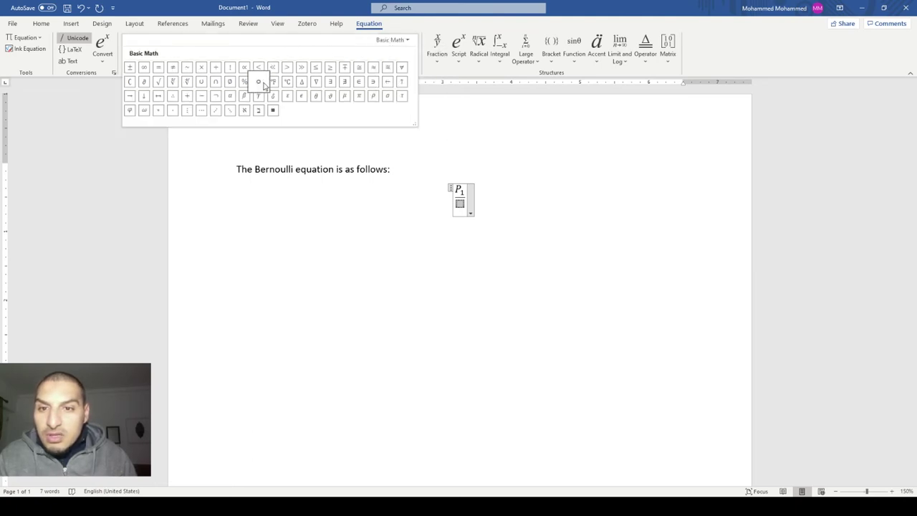
click(259, 95)
key(Right)
text(+)
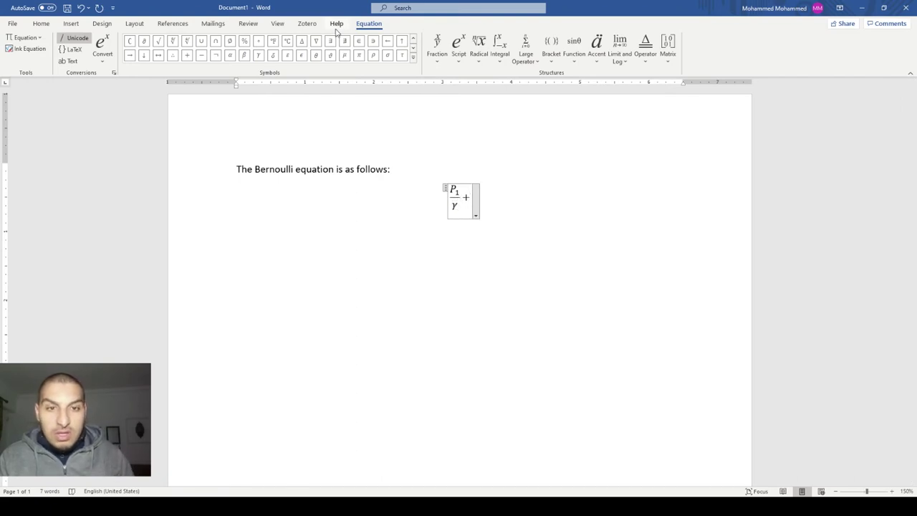
Add a stacked fraction with v subscript 1 squared over 2g as the second term, followed by a plus sign.
click(437, 44)
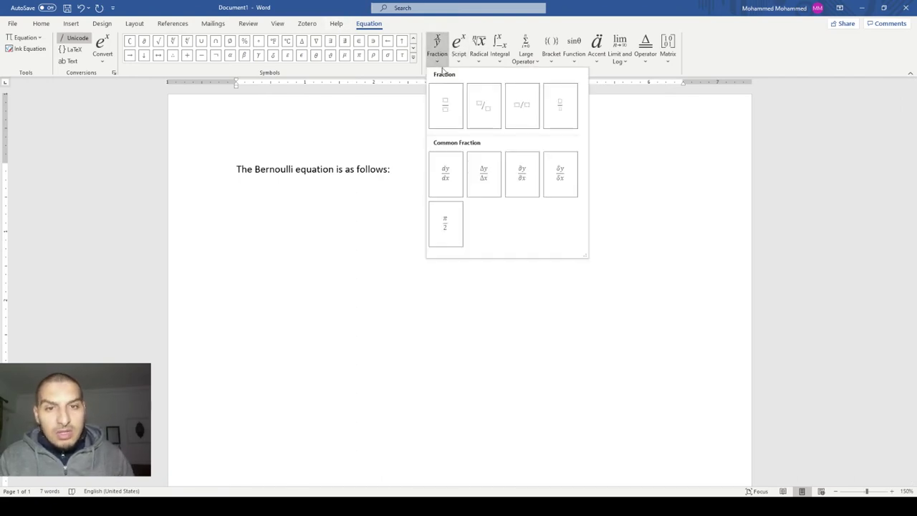
click(451, 120)
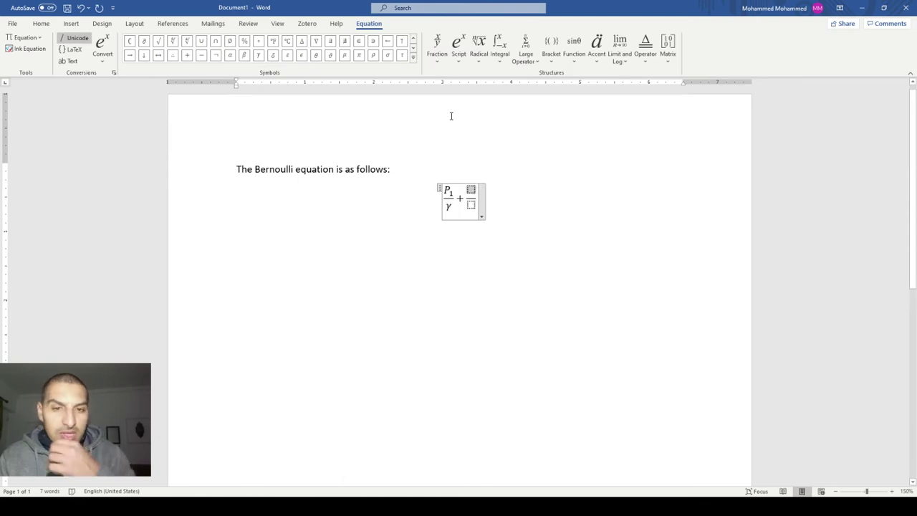
click(457, 52)
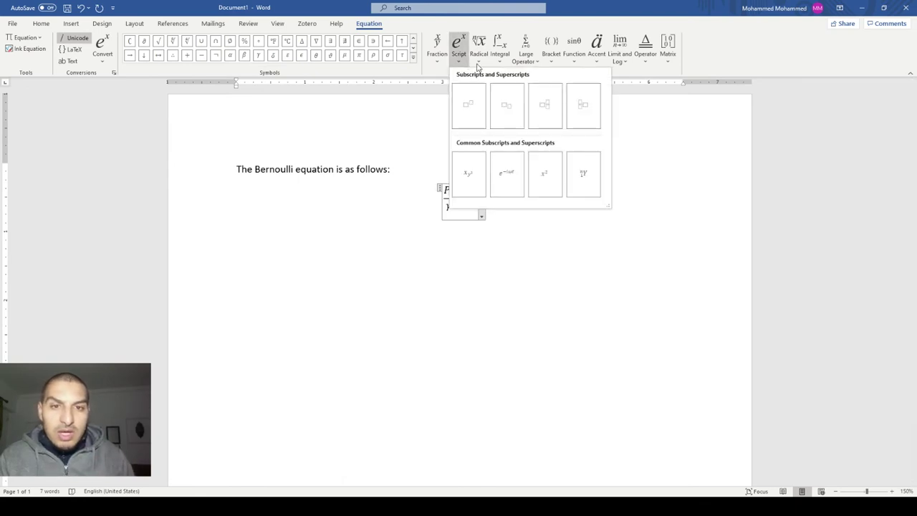
click(537, 101)
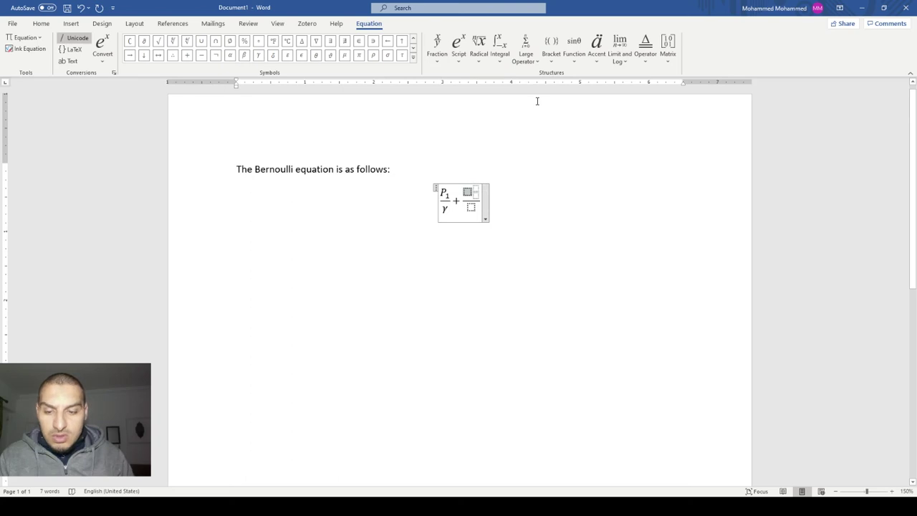
text(v_1^2/)
key(Right)
text(2)
key(Down)
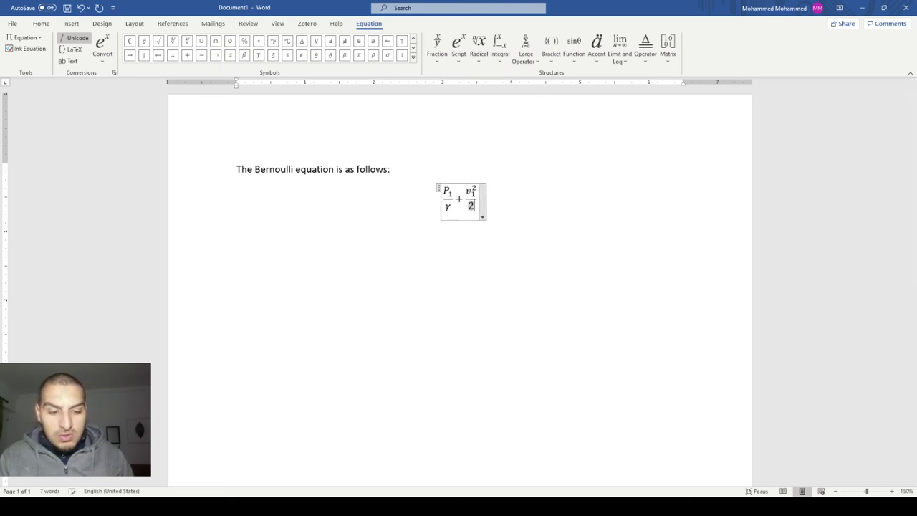
text(2g)
key(Right)
text(+)
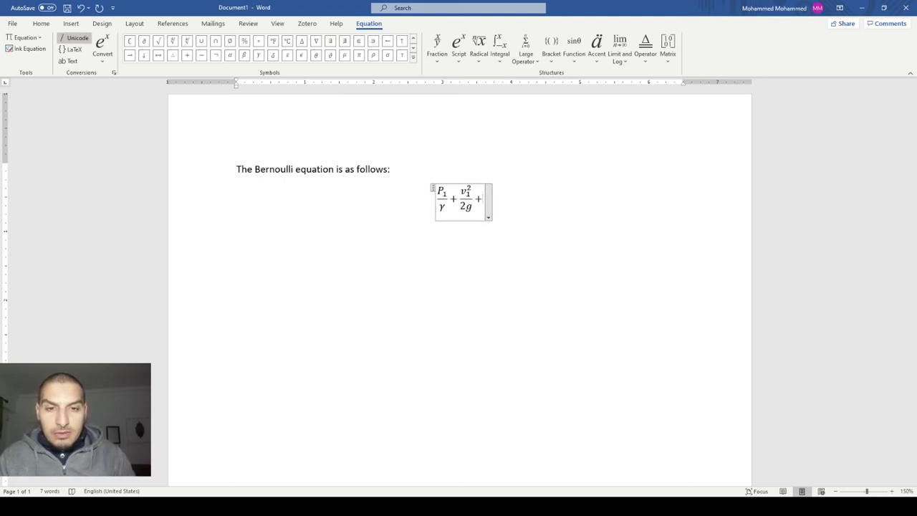
Add z with subscript 1 as the third term using a subscript structure, followed by an equals sign.
text(z)
key(BackSpace)
click(457, 49)
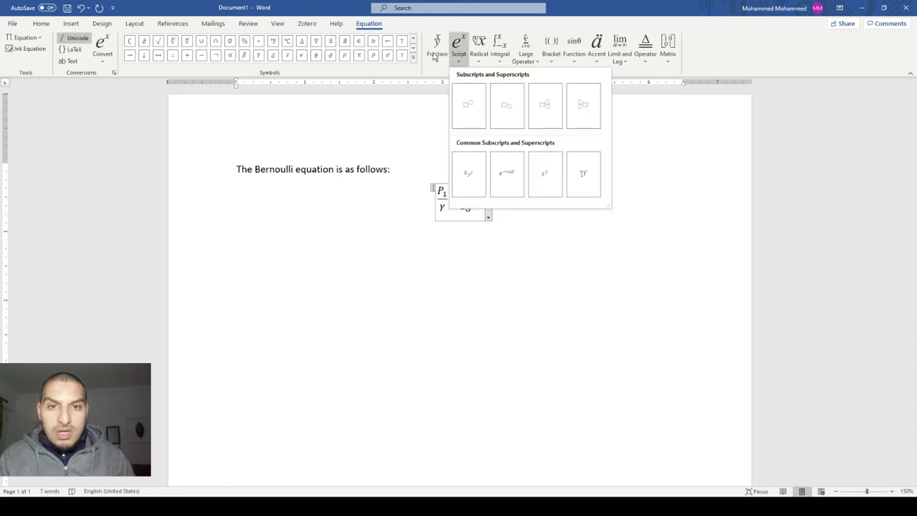
mouse_move(458, 56)
click(498, 95)
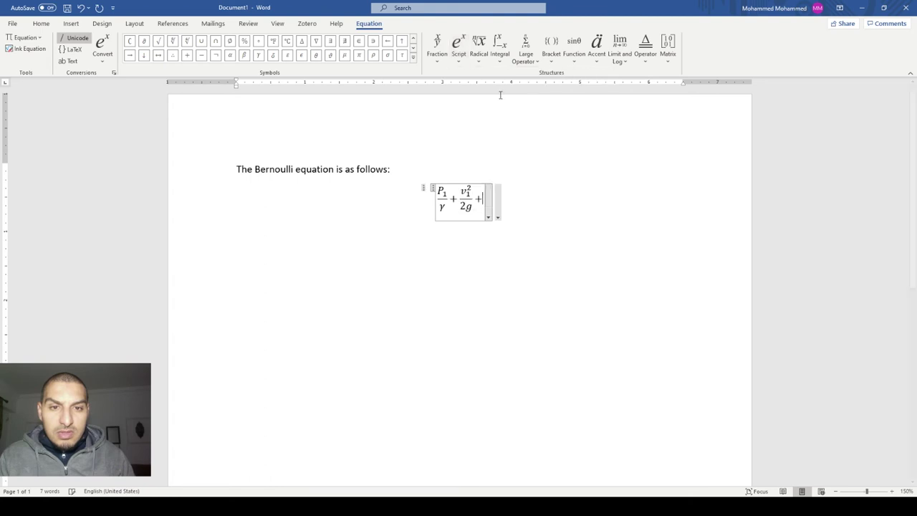
text(z)
key(Right)
text(1)
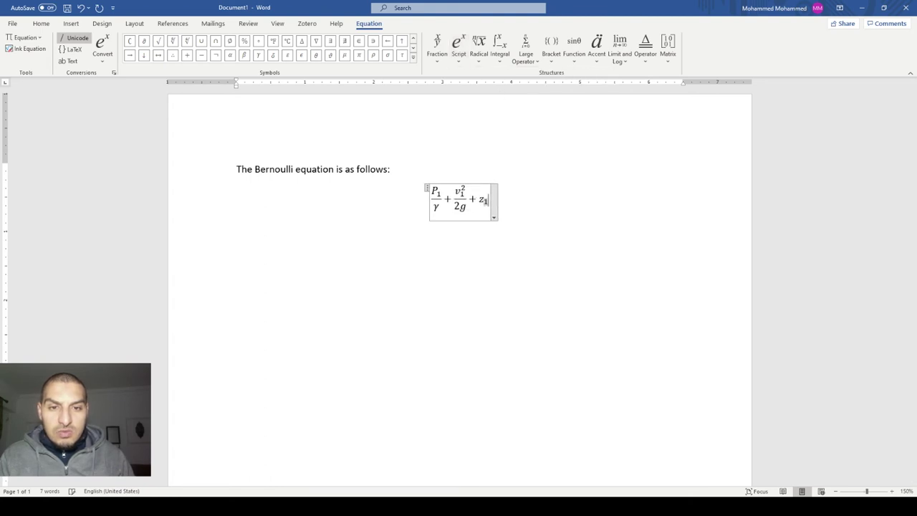
key(Right)
text(=)
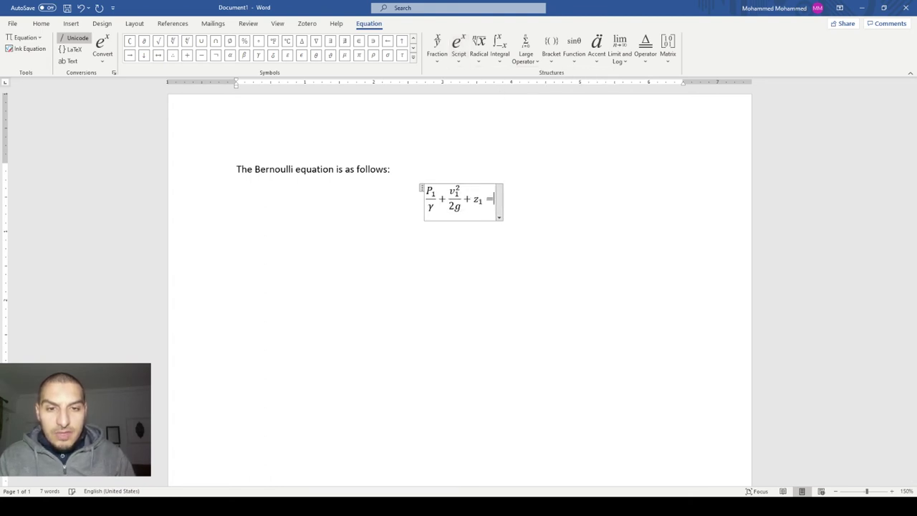
Copy the expression P₁/γ + v₁²/2g + z₁ and paste it after the equals sign.
key(Left)
key(shift+Left)
key(shift+Left)
key(shift+Left)
key(shift+Left)
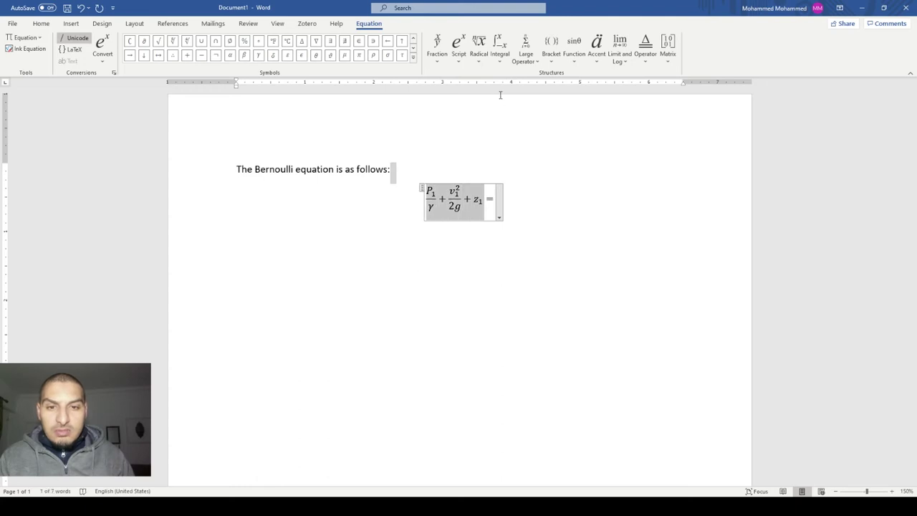
key(Right)
key(Right)
key(Right)
text(P₁/γ + v₁²/2g + z₁)
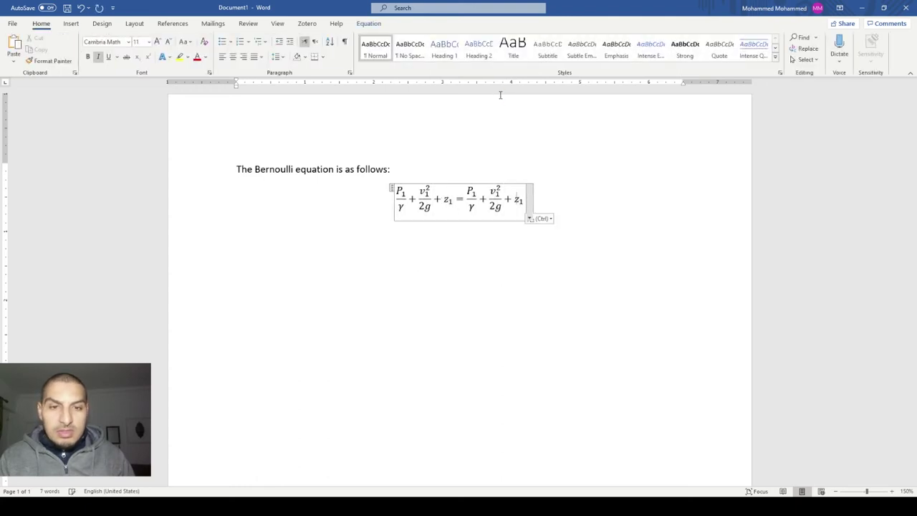
Change the subscripts of z and v on the right side of the Bernoulli equation to 2.
key(shift+Left)
text(2)
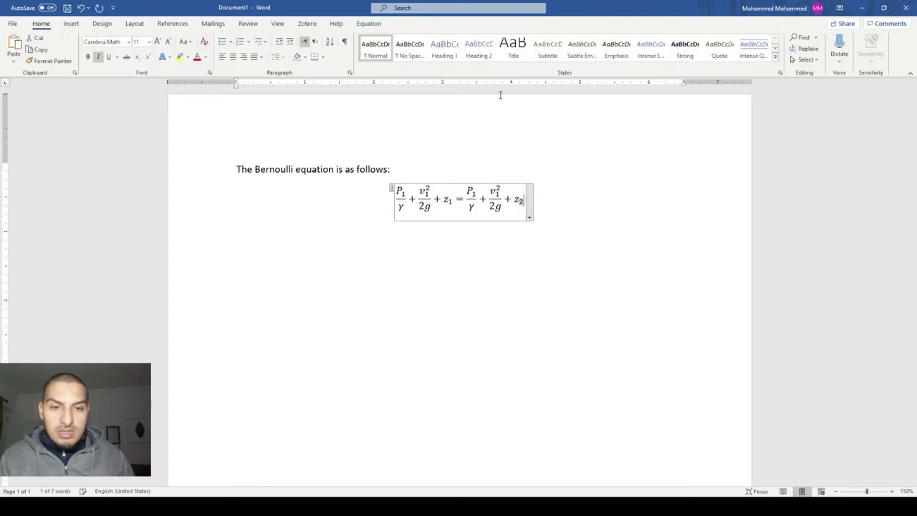
key(Left)
key(Left)
key(Left)
key(Up)
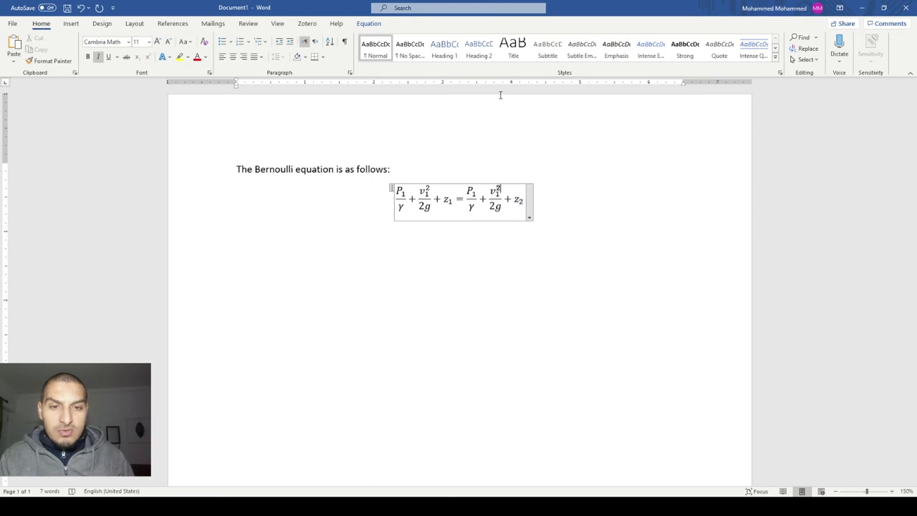
key(shift+Left)
text(2)
Change the subscript of P on the right side to 2 and leave the equation.
key(Left)
key(Left)
key(Up)
key(shift+Left)
text(2)
key(Down)
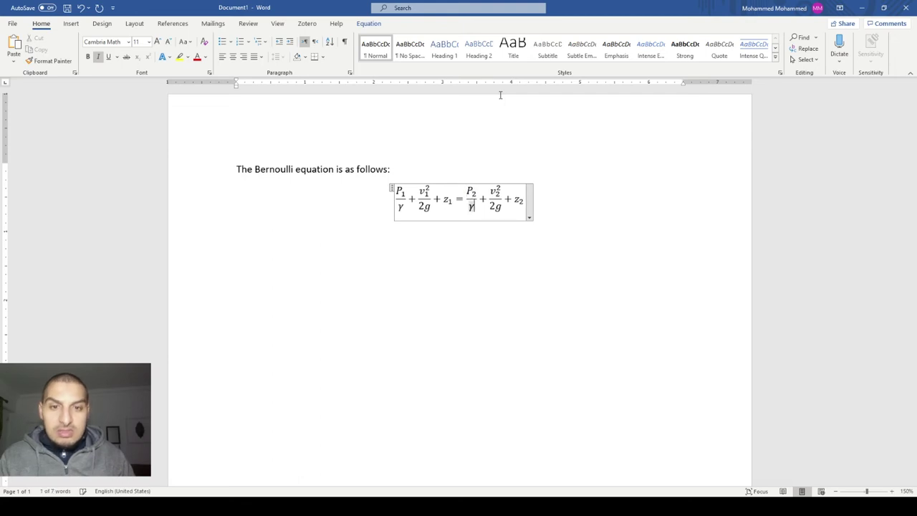
key(Down)
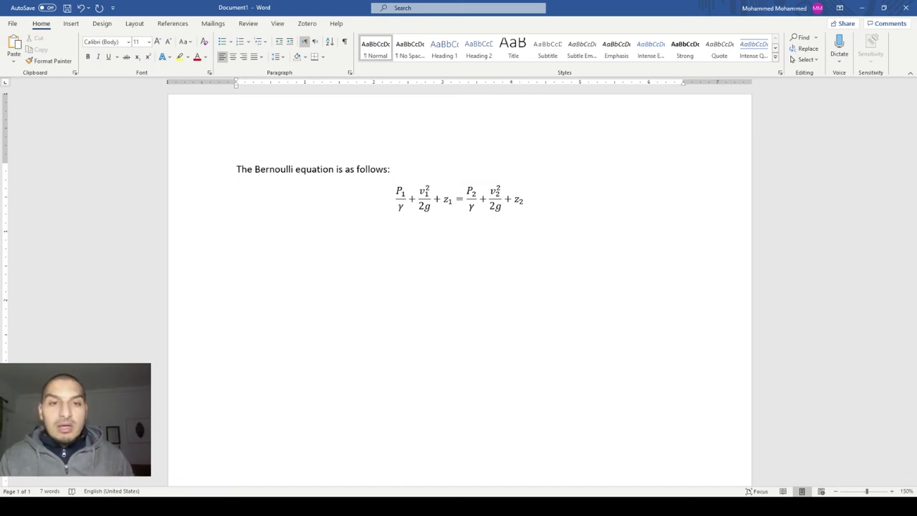
key(Up)
click(373, 23)
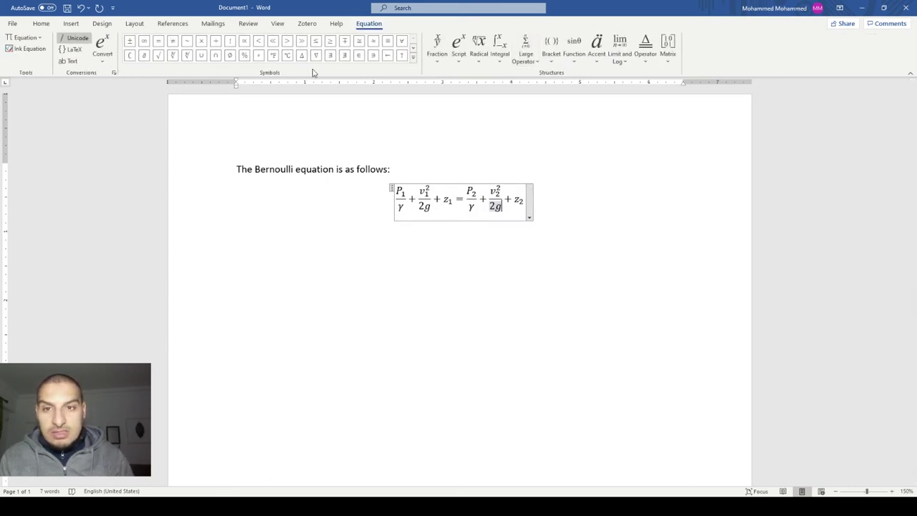
click(502, 225)
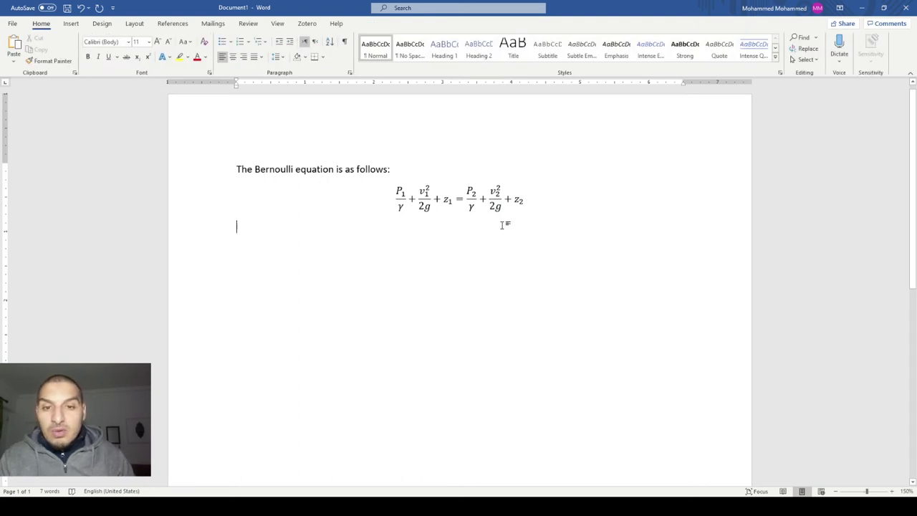
key(Up)
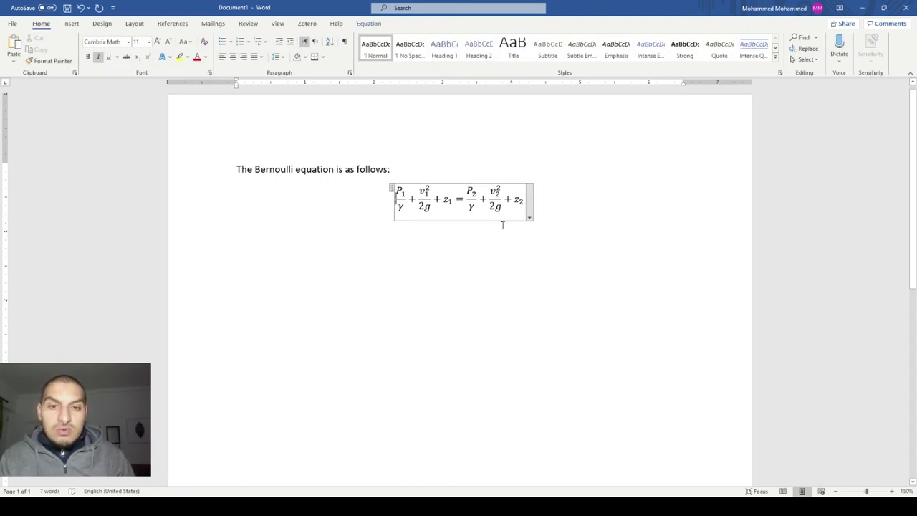
key(Down)
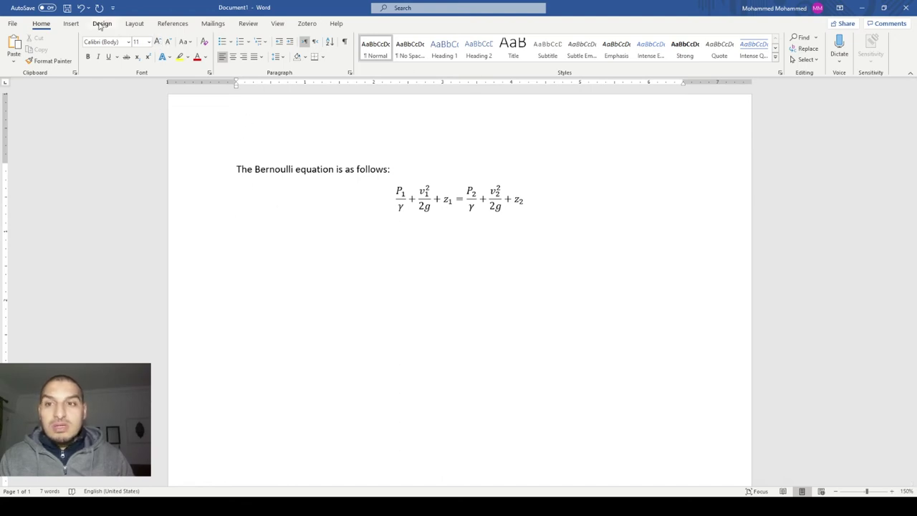
Insert a new blank equation on the line below the Bernoulli equation.
click(71, 23)
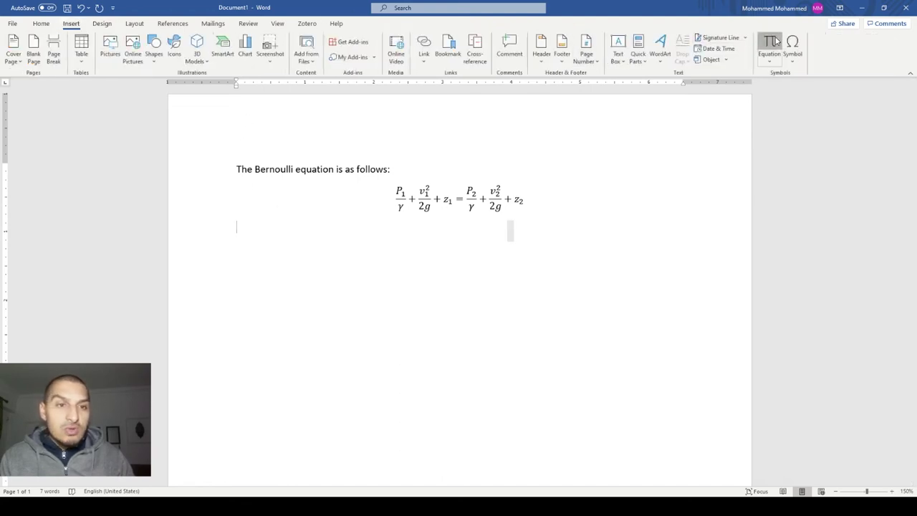
click(773, 42)
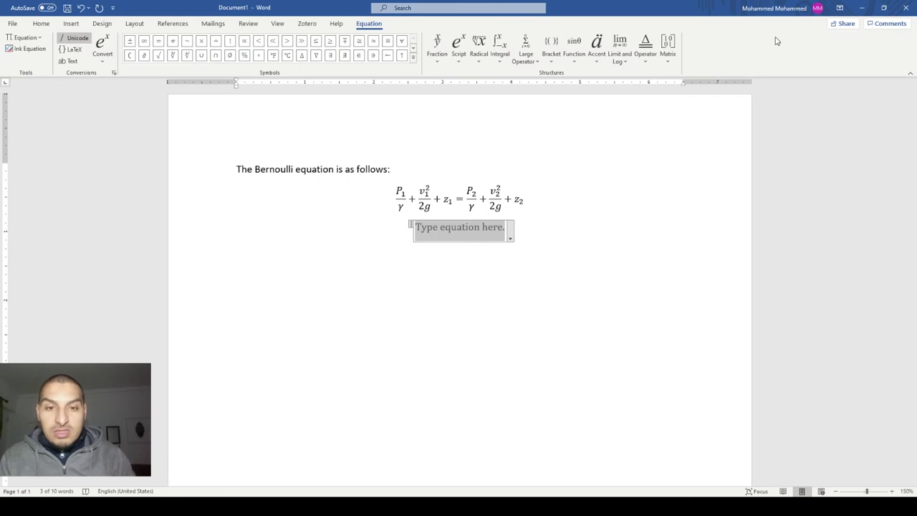
text(/)
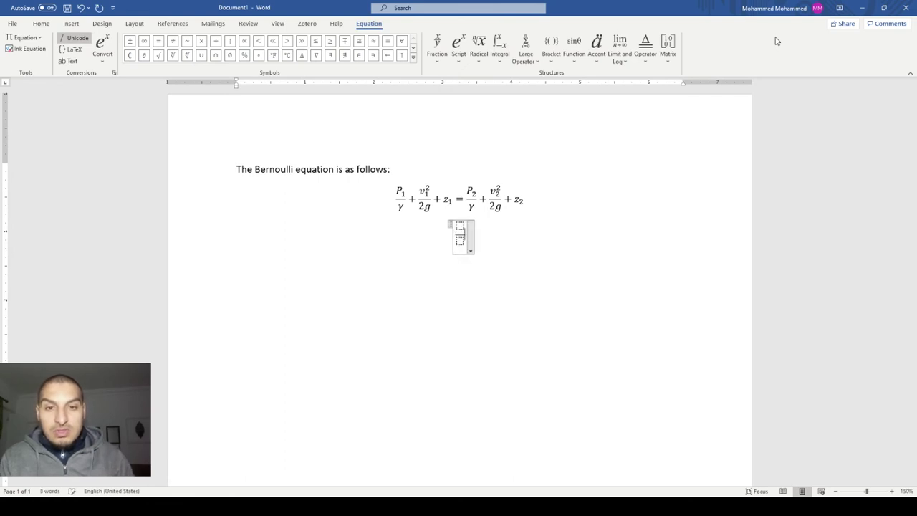
key(BackSpace)
key(BackSpace)
key(BackSpace)
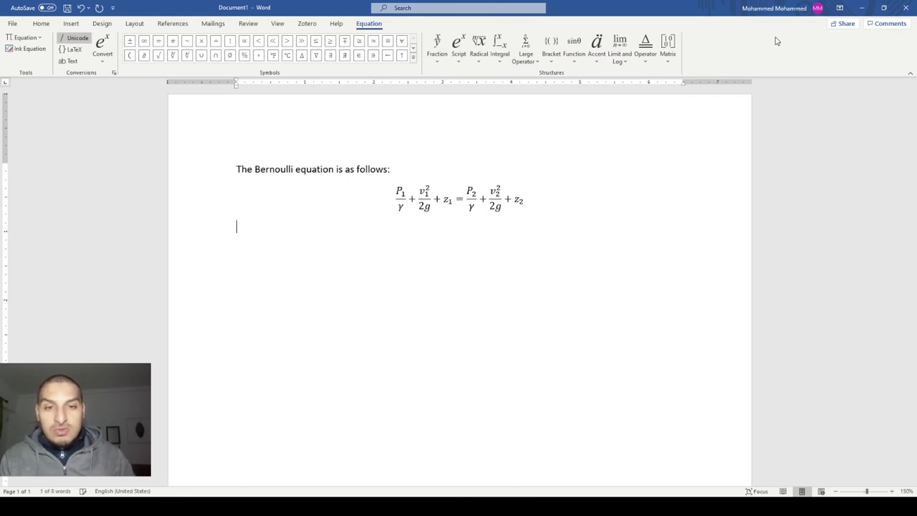
key(ctrl+z)
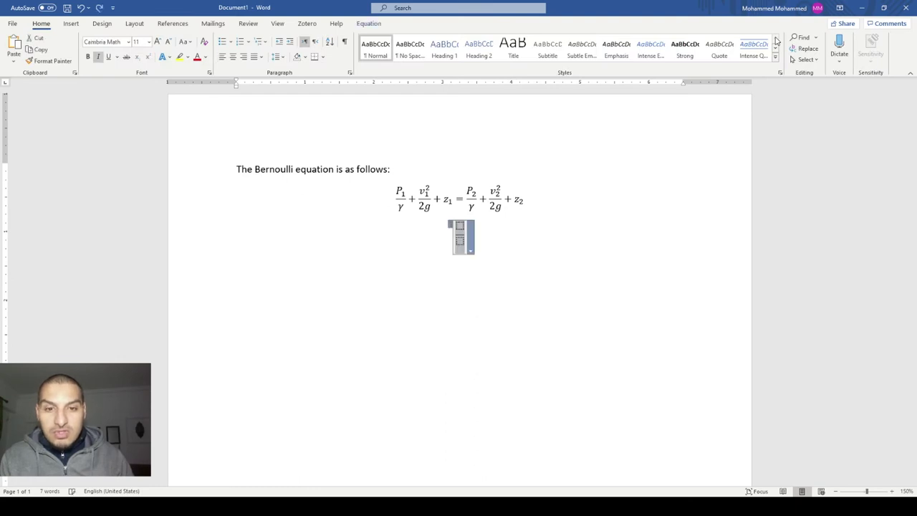
key(ctrl+z)
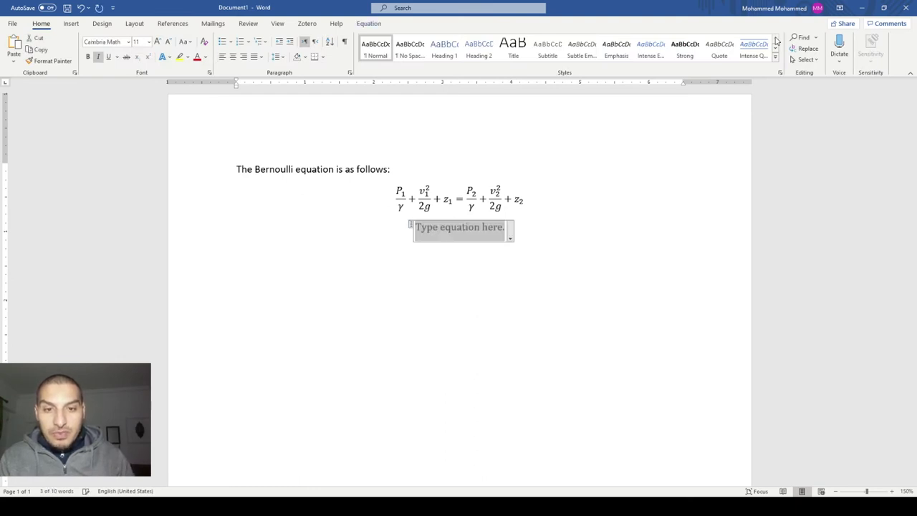
Build a stacked fraction in the new equation using the / notation and enter P_1 as its numerator.
text(/)
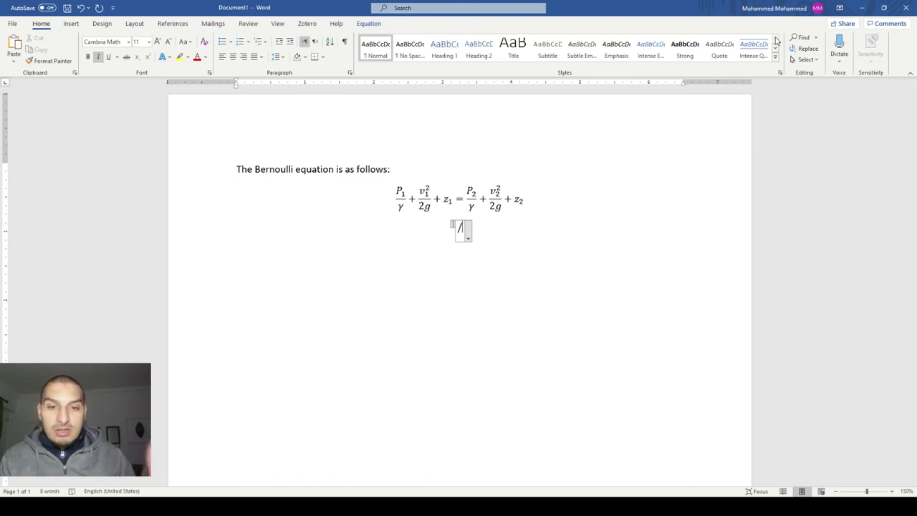
key(space)
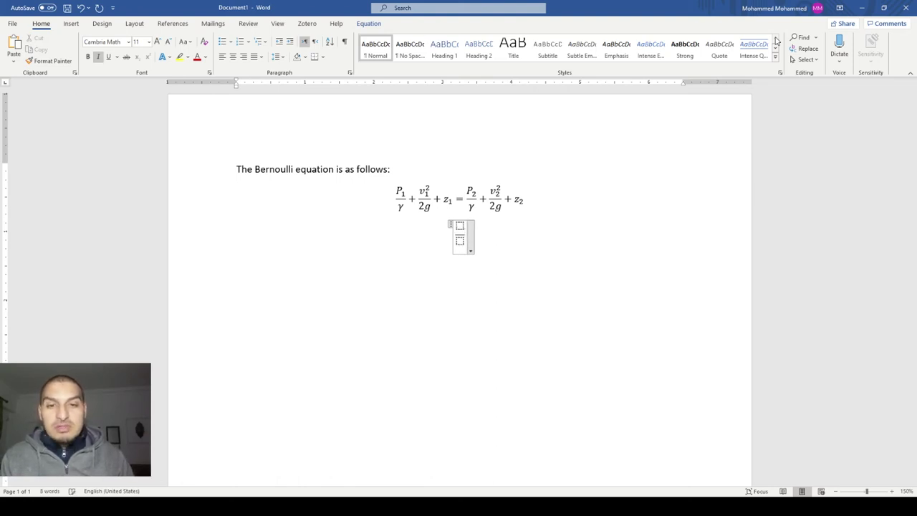
key(Left)
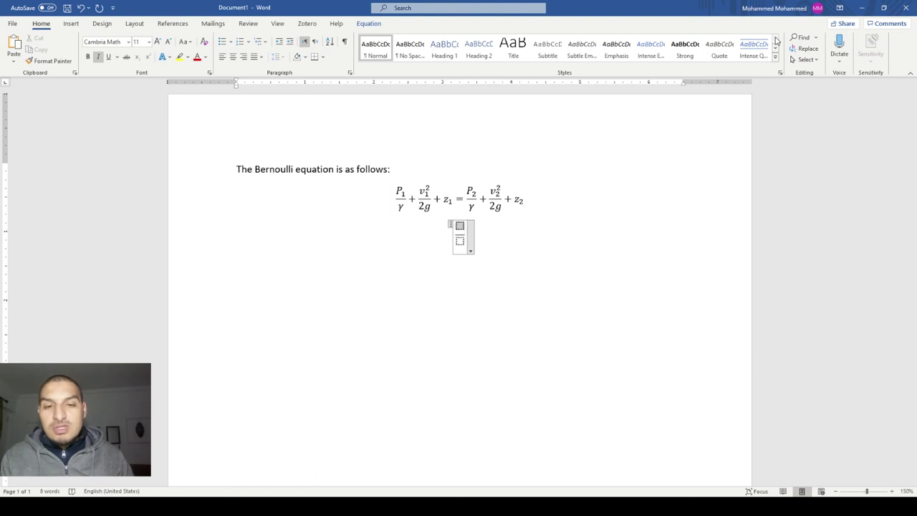
text(P)
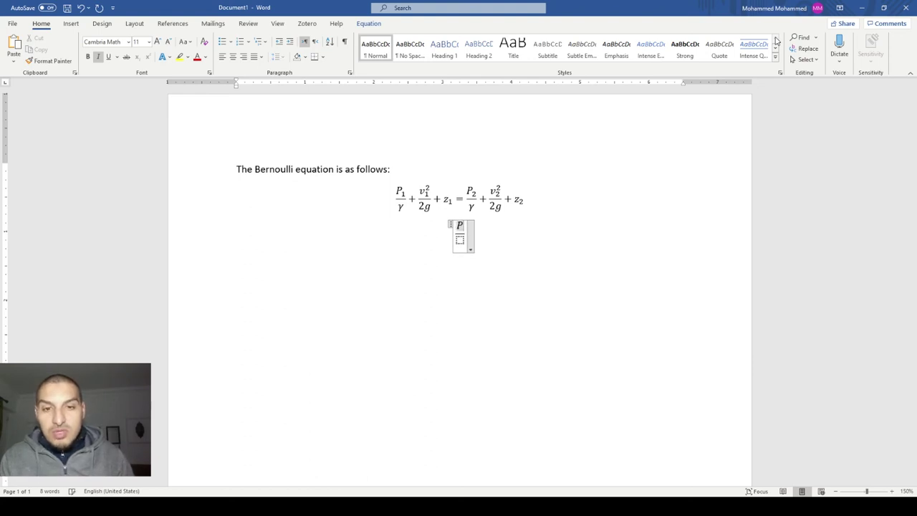
text(_1)
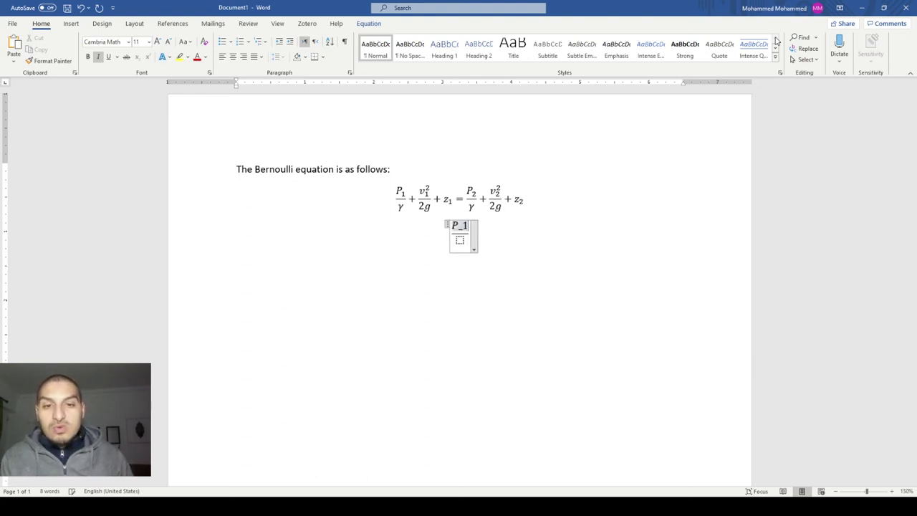
key(space)
key(Down)
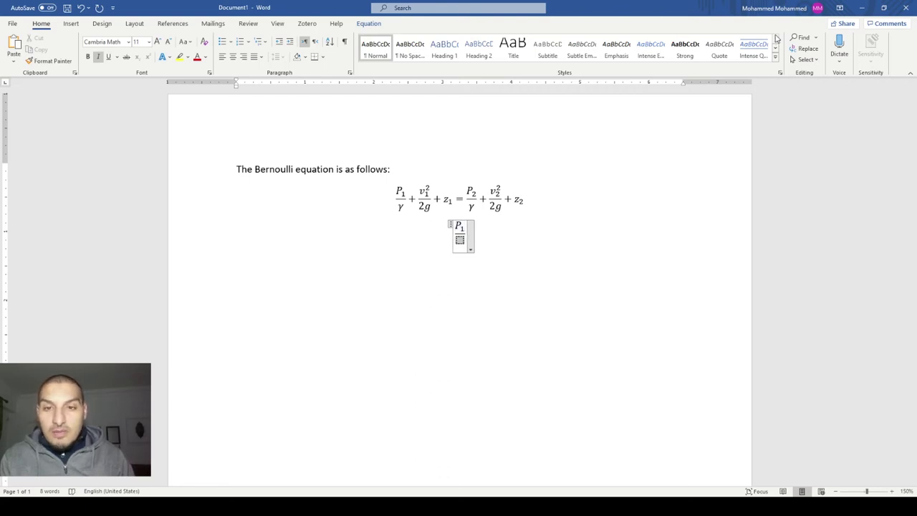
Enter the symbol γ as the denominator under P₁ and add a plus sign after the fraction.
click(368, 23)
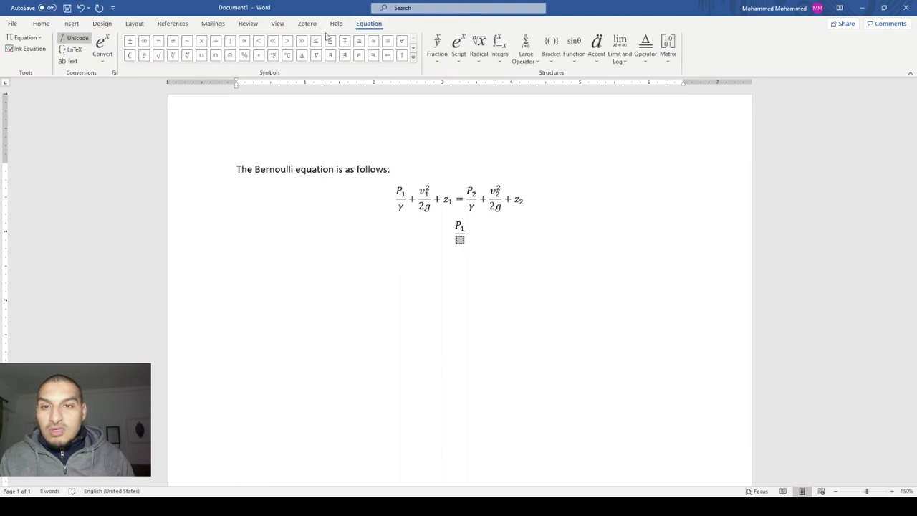
click(412, 48)
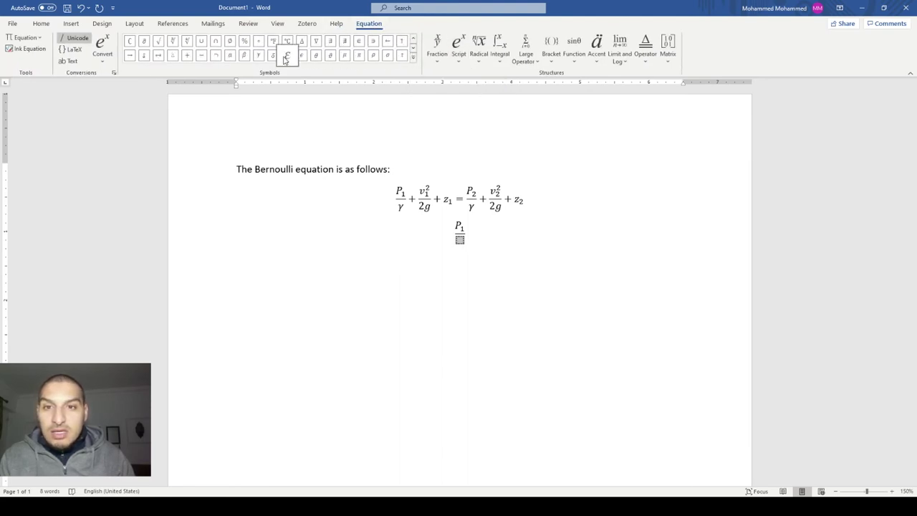
click(258, 55)
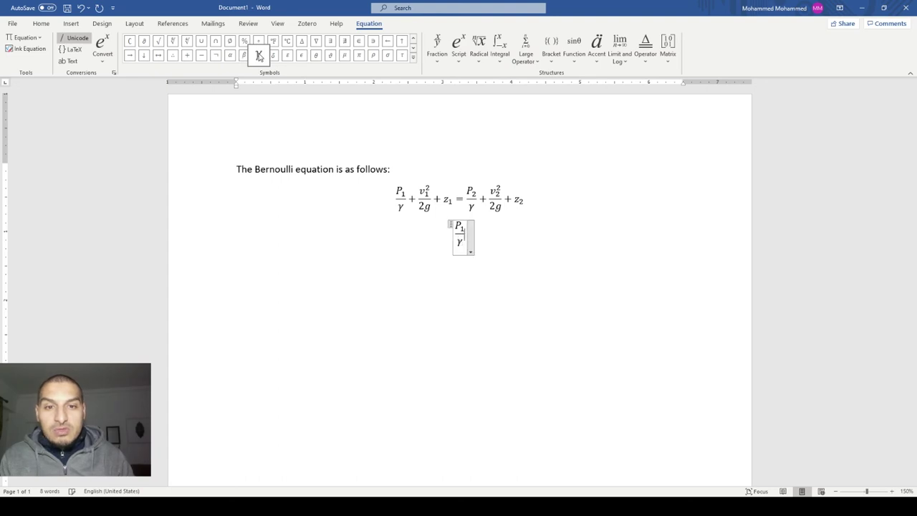
key(Right)
text(+)
Add a second fraction using the / notation, with v_1^2 as the numerator and 2g as the denominator.
text(/γ + )
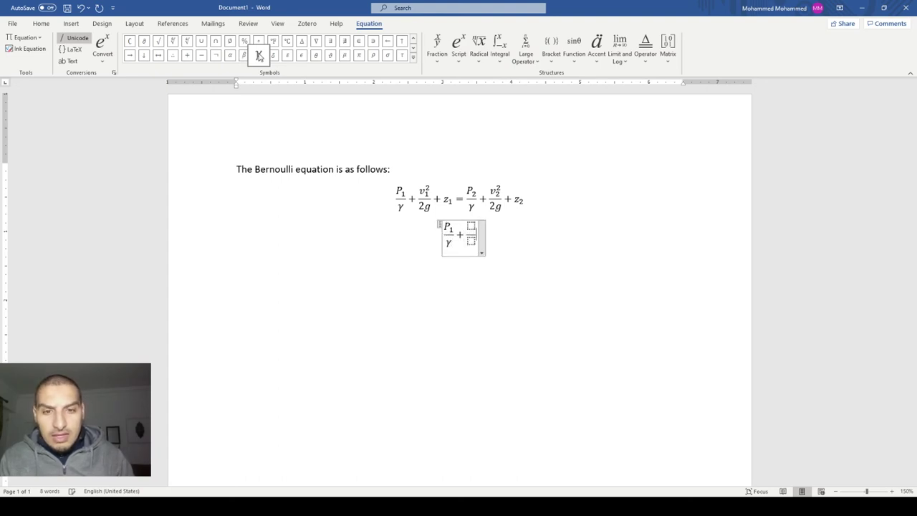
text(v_)
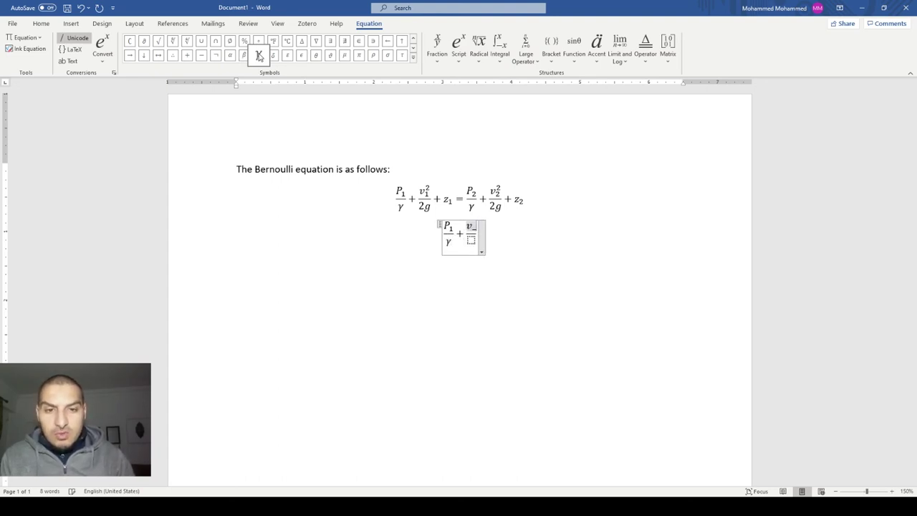
text(1^)
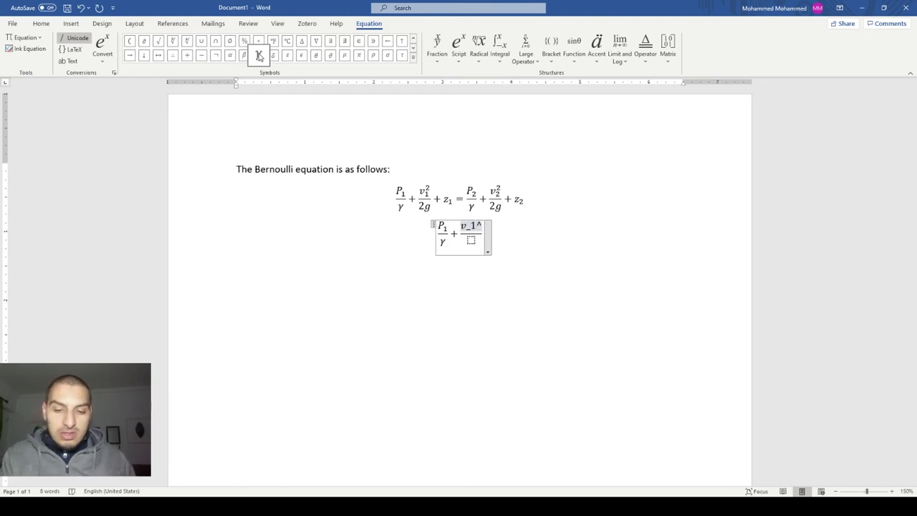
text(^)
key(BackSpace)
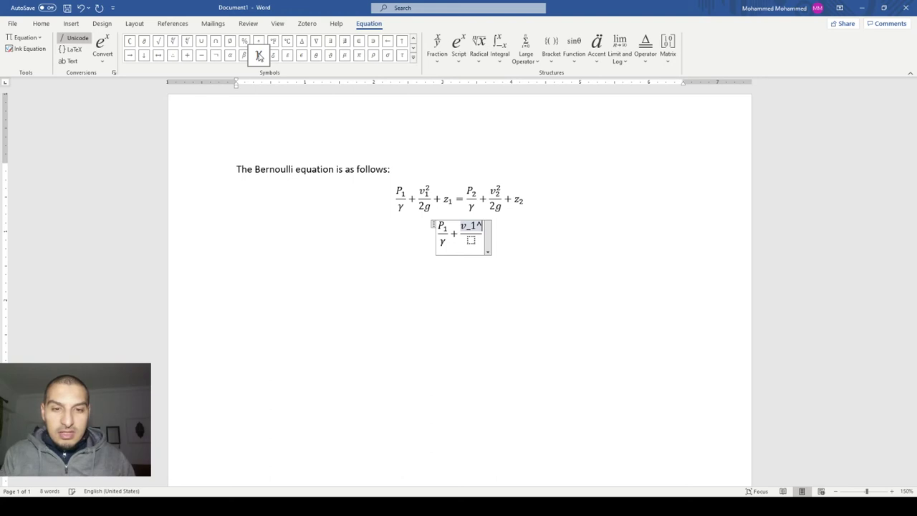
text(2)
key(Down)
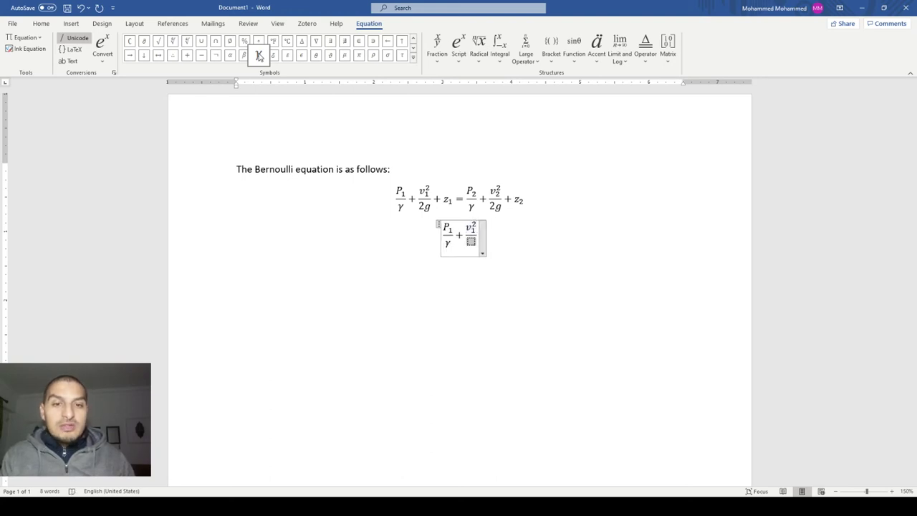
text(2g)
key(Right)
Append + z_1 and an equals sign to the second equation, then leave it.
text(+ z_1 )
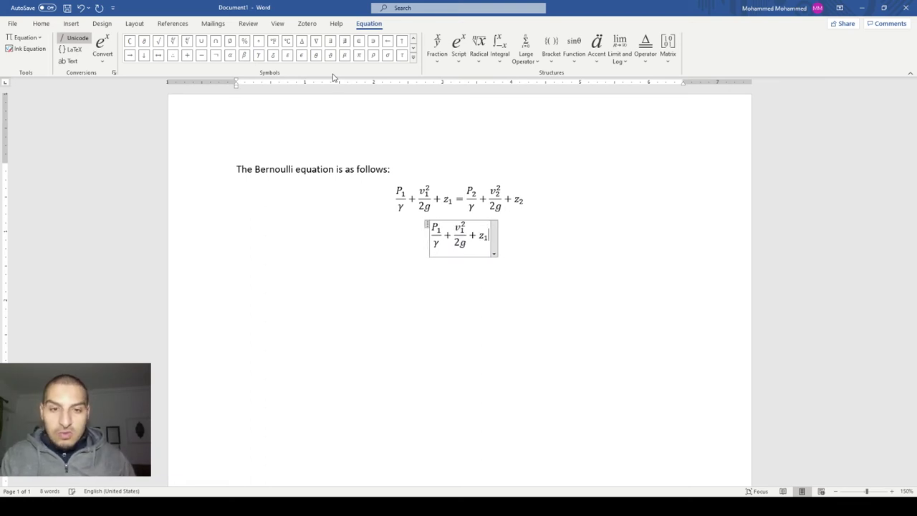
text(=)
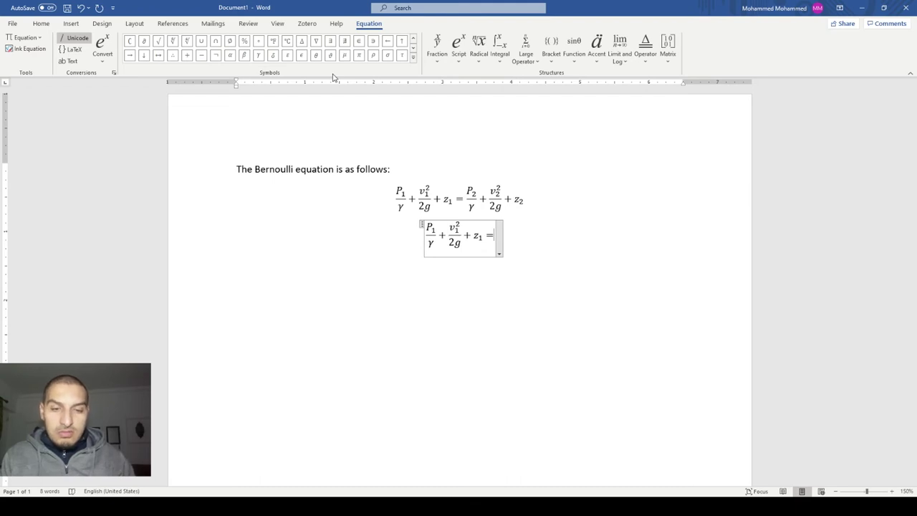
key(Right)
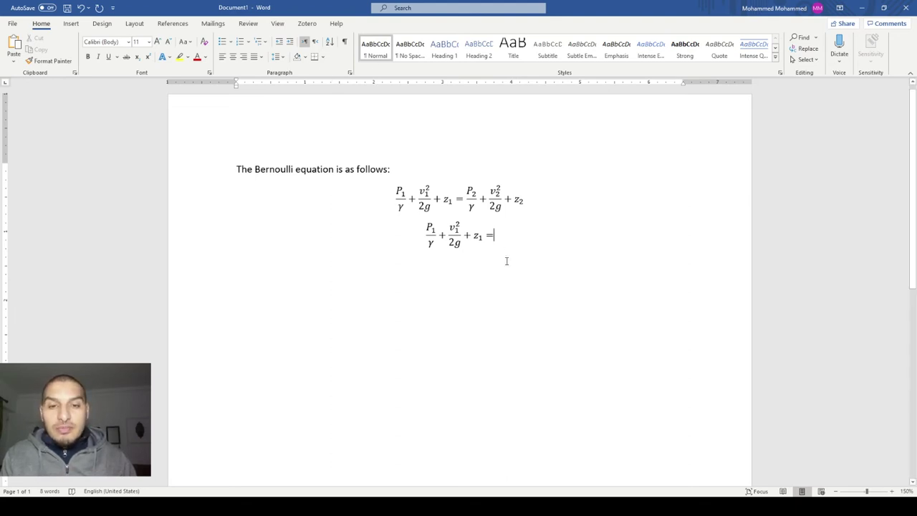
key(Return)
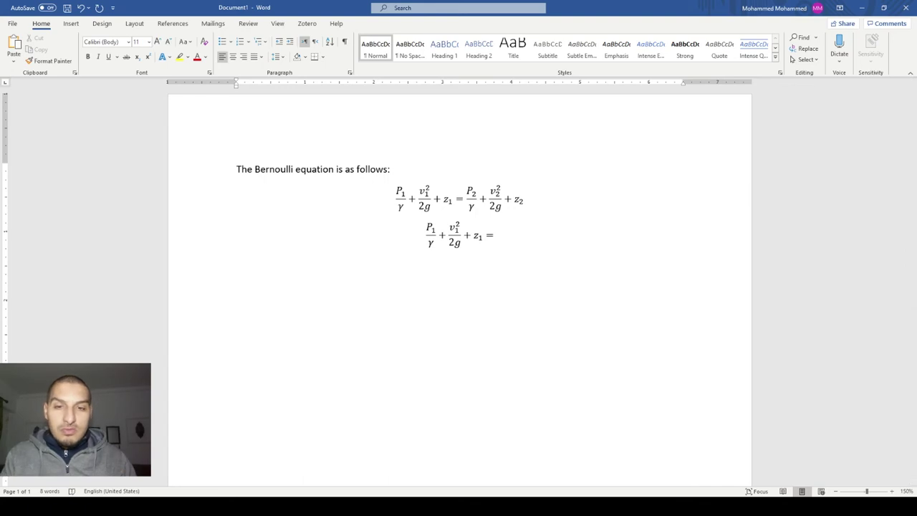
key(BackSpace)
Write "The Bernoulli equation is :" in front of the second equation on the same line, and start a new line below it.
click(427, 236)
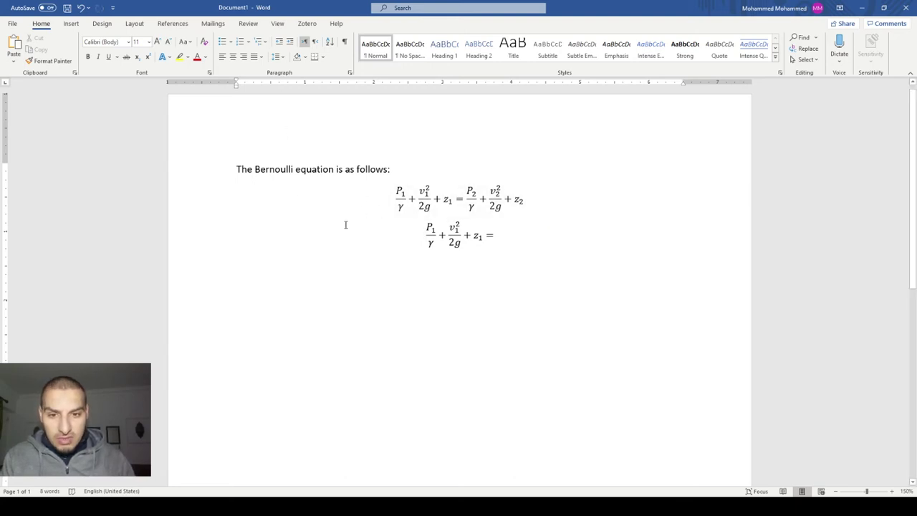
key(ctrl+l)
text(The Bernou)
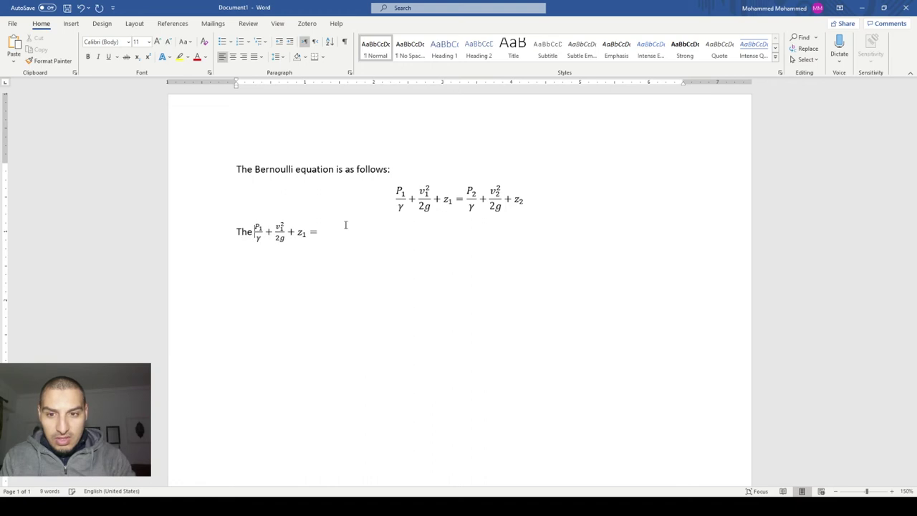
text(lli equ)
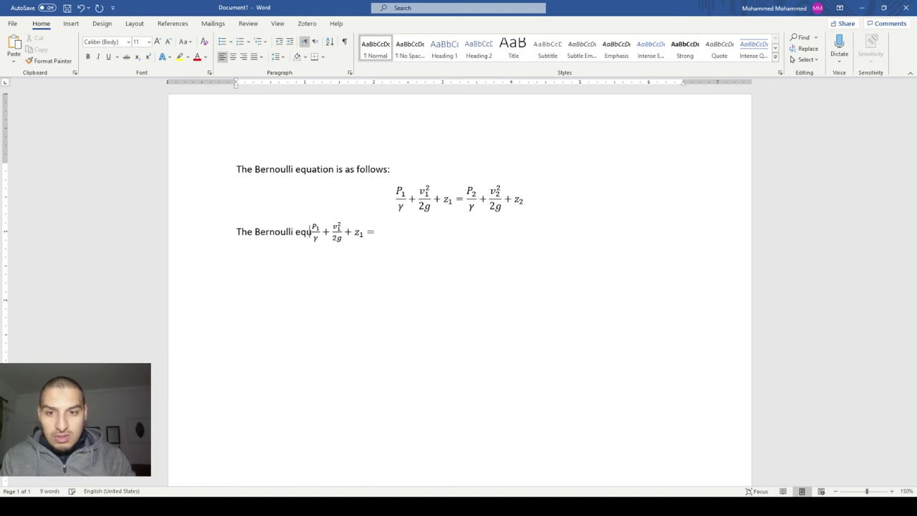
text(ation is :)
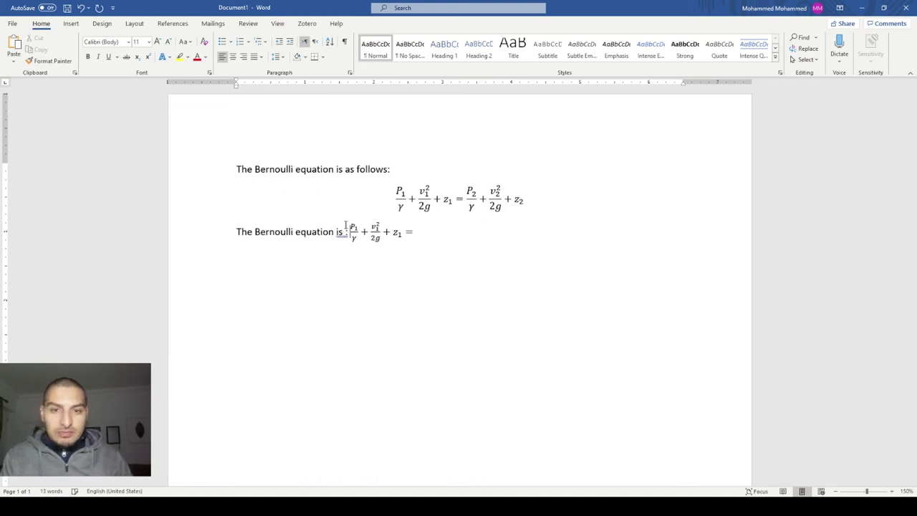
drag(351, 227, 414, 230)
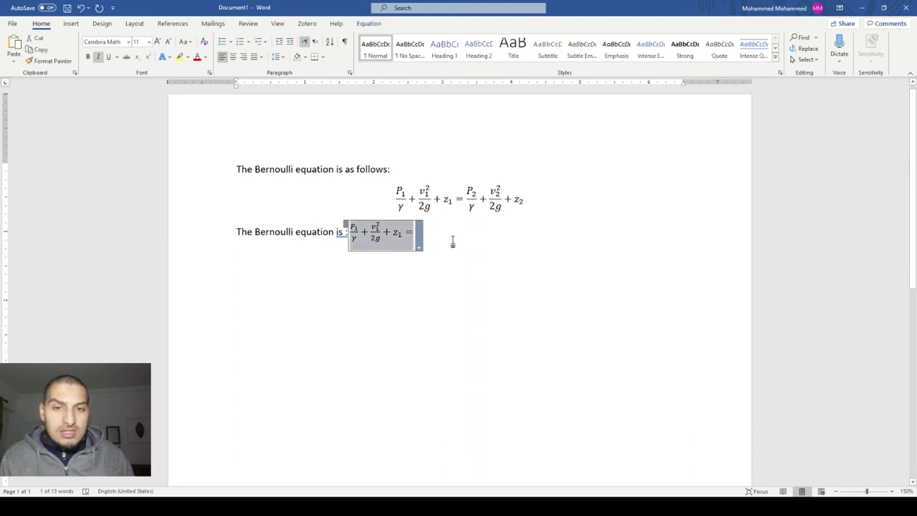
click(450, 239)
key(Right)
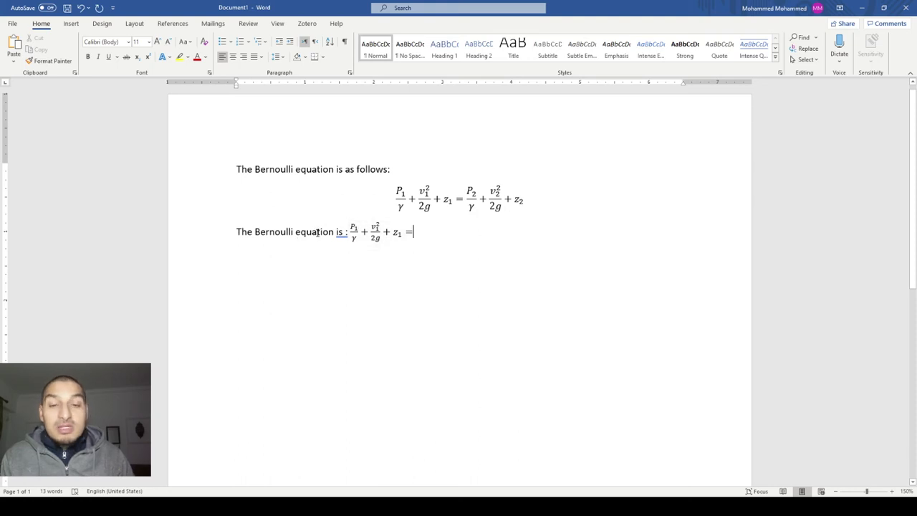
key(Return)
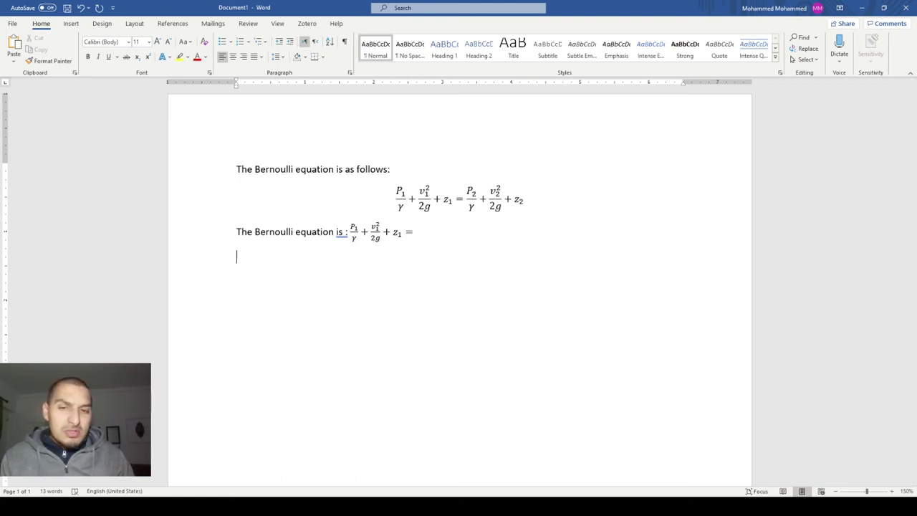
click(392, 169)
key(shift+Right)
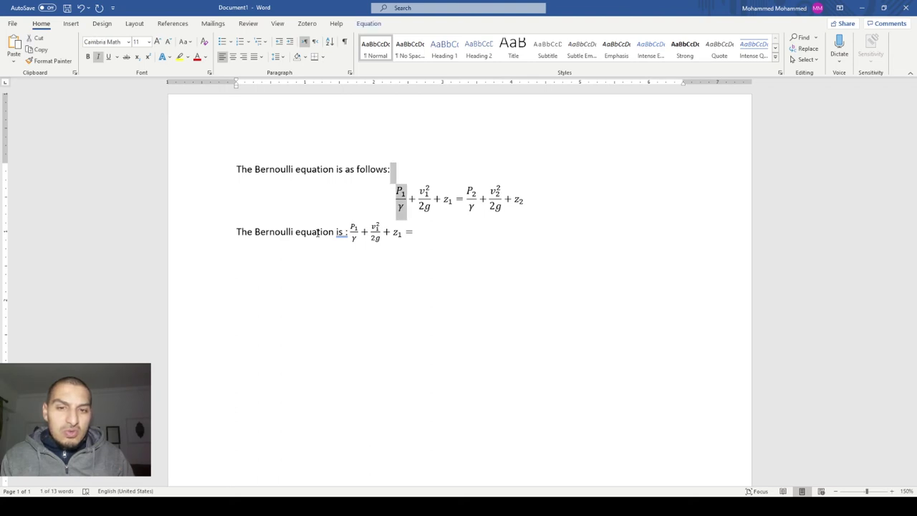
key(Left)
key(Down)
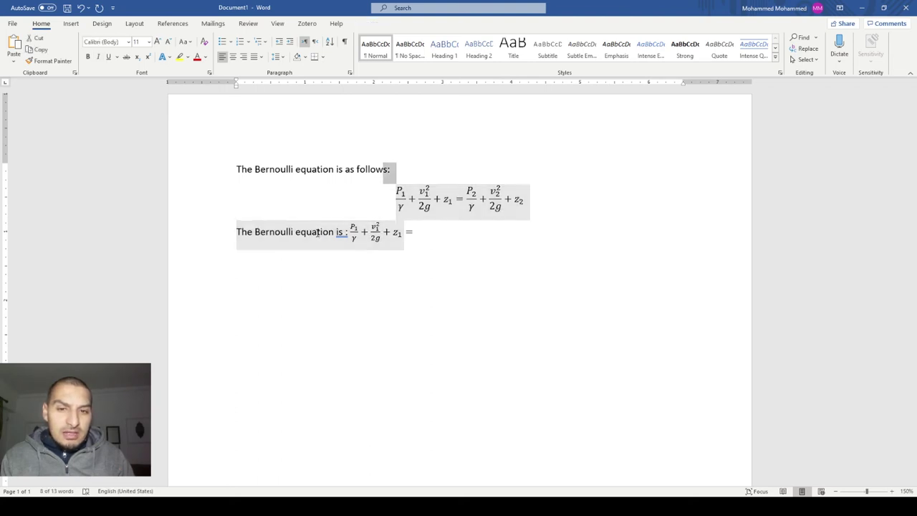
key(Up)
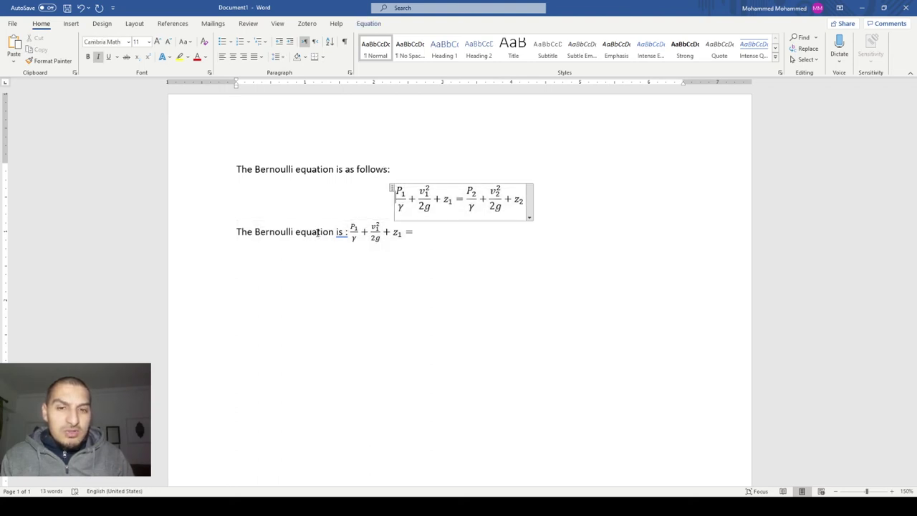
key(Down)
key(Down)
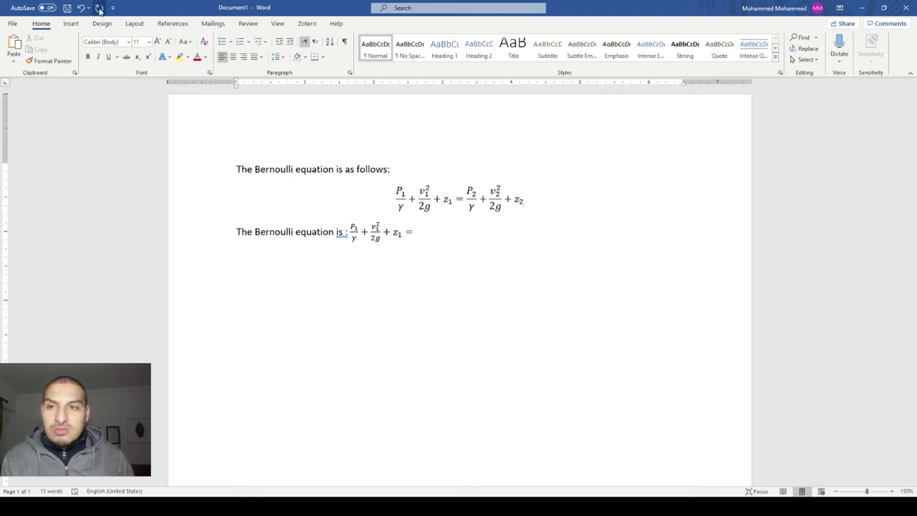
Insert a table with two columns and one row below the inline equation and copy "The Bernoulli equation is :" into its first cell.
click(80, 25)
click(81, 50)
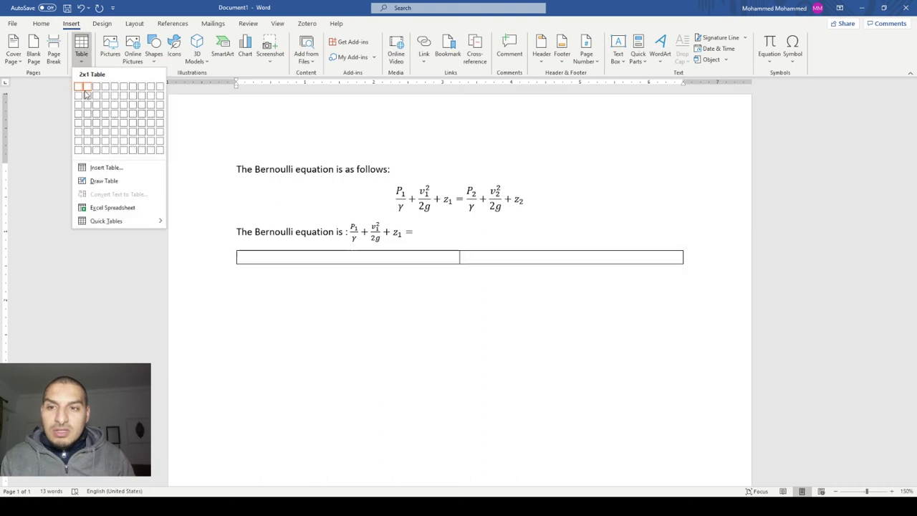
click(84, 94)
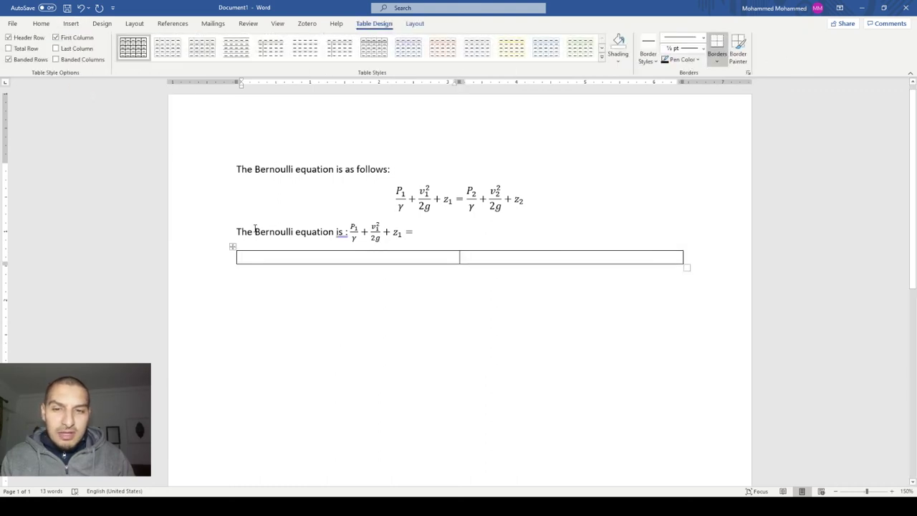
drag(237, 231, 317, 260)
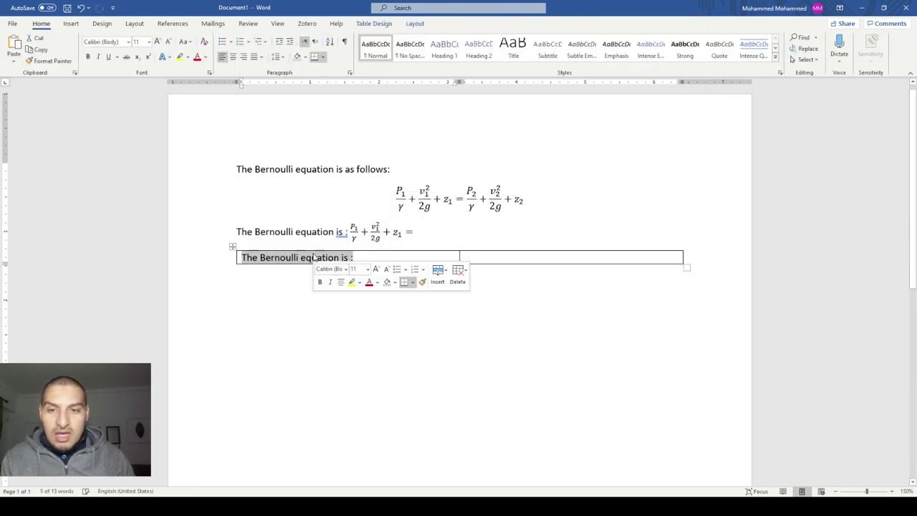
Copy the inline equation into the second cell of the table.
triple_click(365, 236)
click(354, 236)
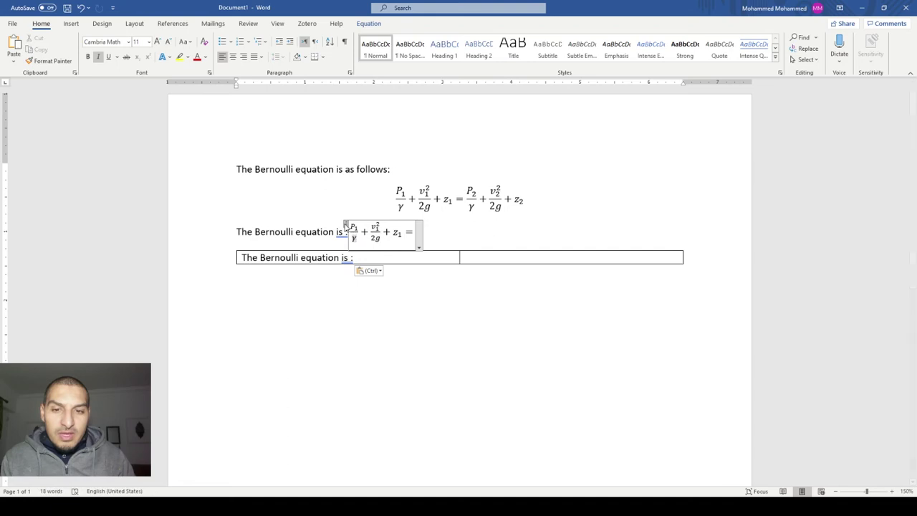
click(345, 225)
drag(347, 227, 531, 261)
click(464, 264)
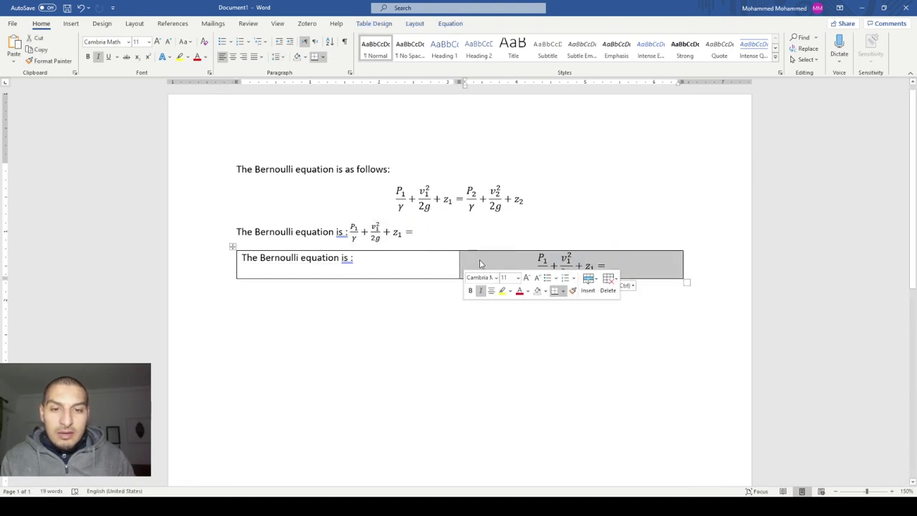
Left-align the equation in the second table cell and narrow the first column to fit its text.
click(480, 264)
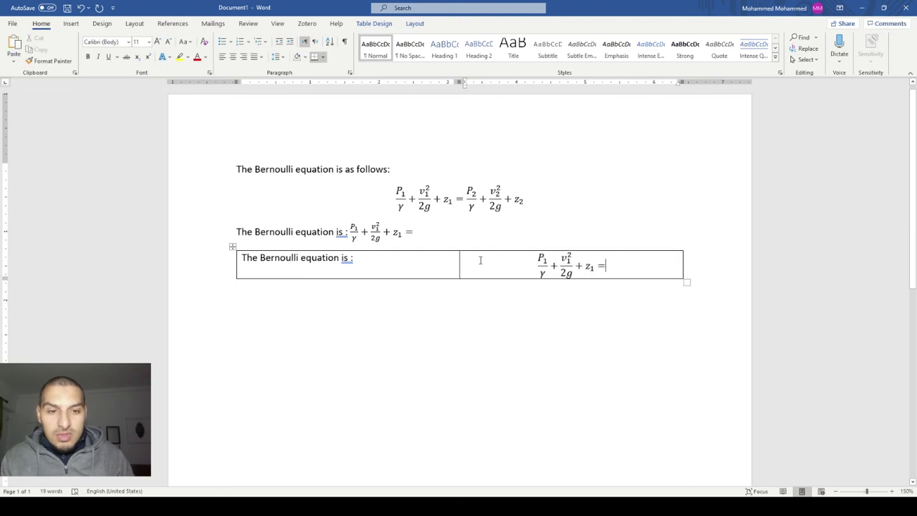
key(ctrl+l)
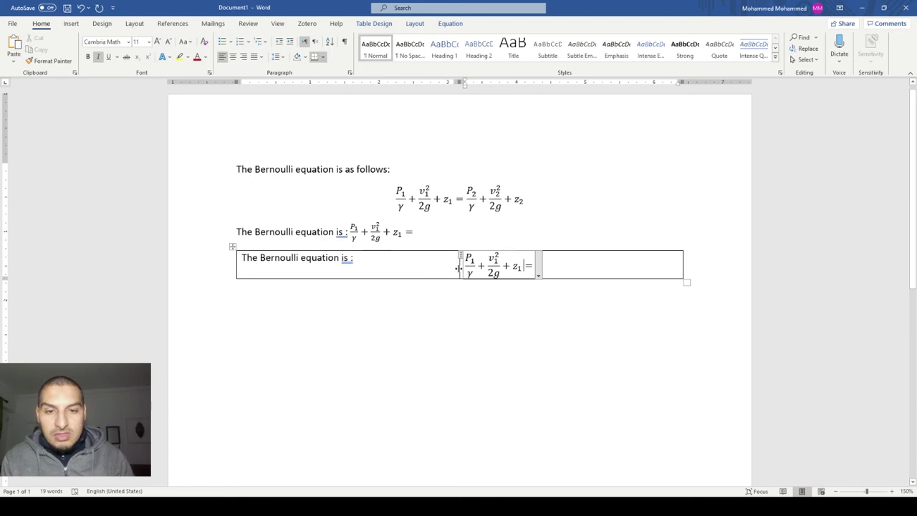
click(410, 262)
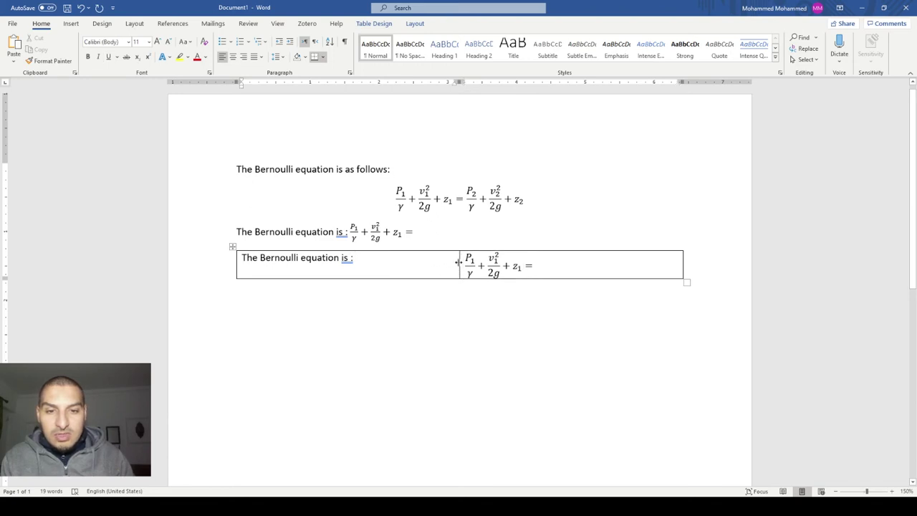
drag(457, 262, 365, 262)
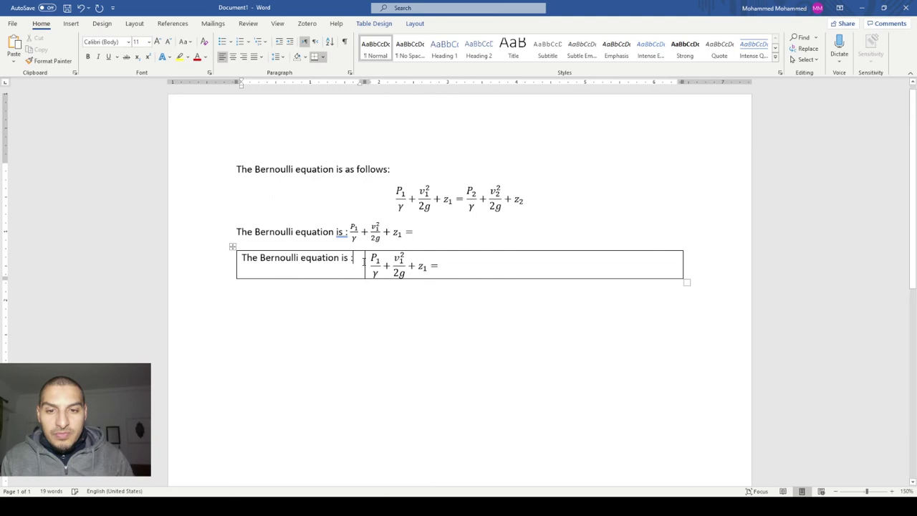
Remove all borders from the two-cell table.
drag(695, 280, 685, 280)
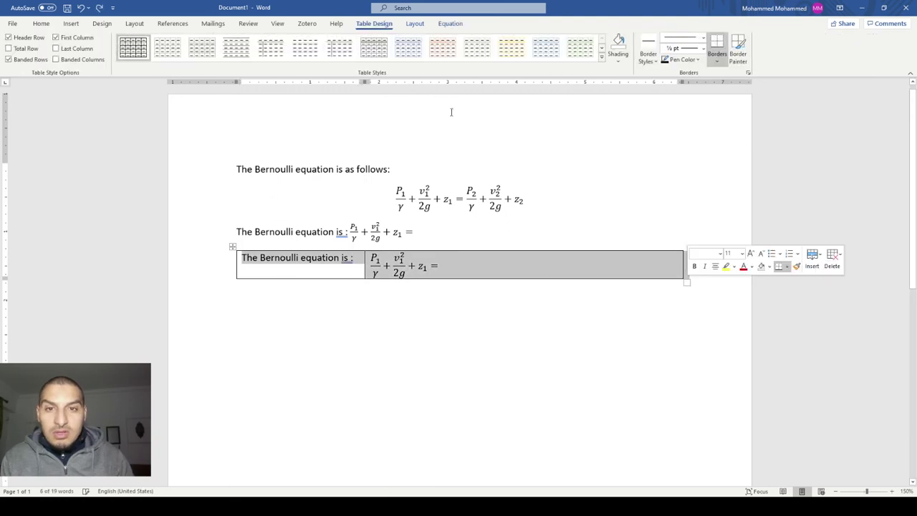
click(646, 61)
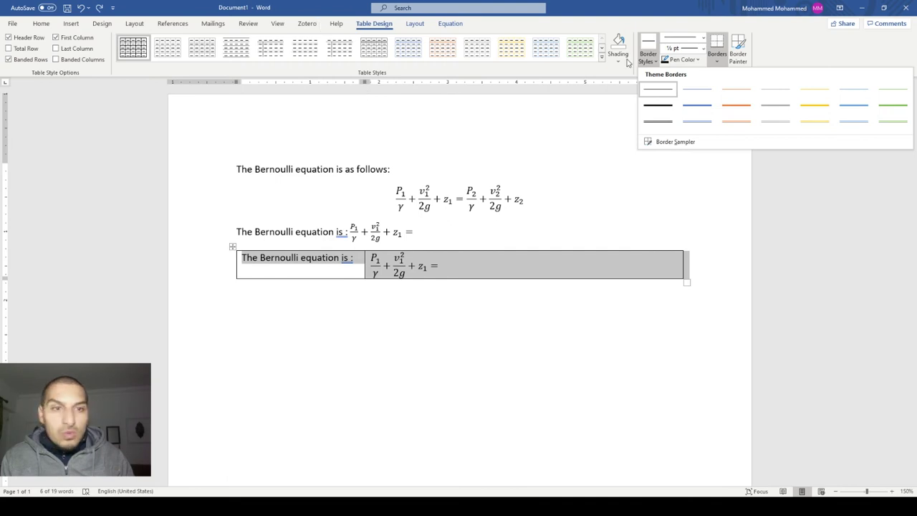
click(415, 23)
click(450, 23)
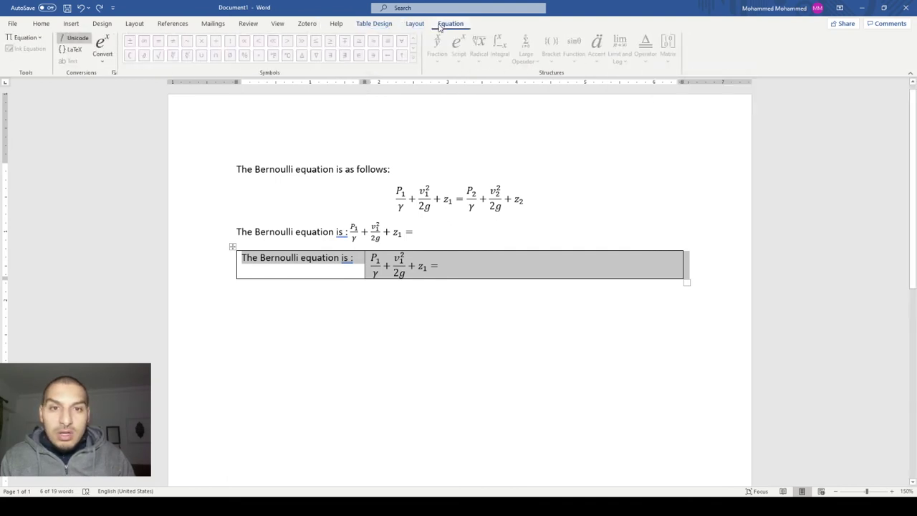
click(411, 25)
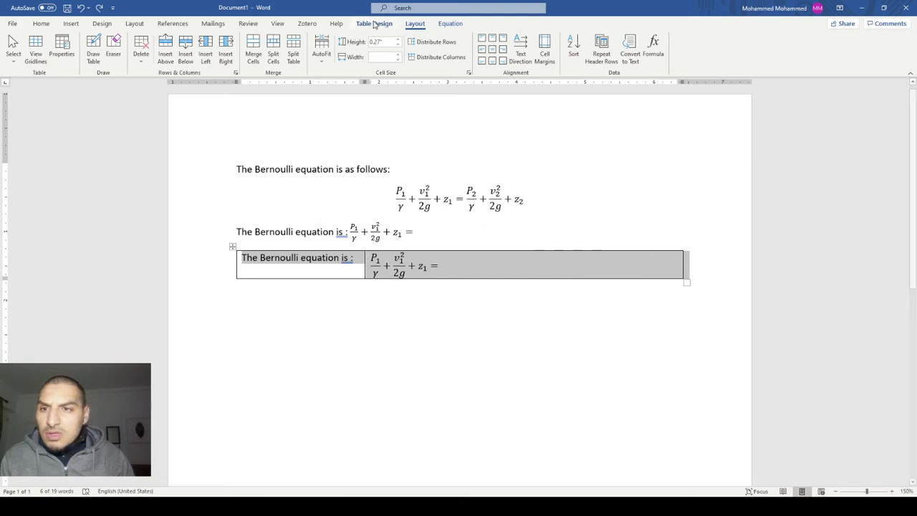
click(372, 26)
click(716, 60)
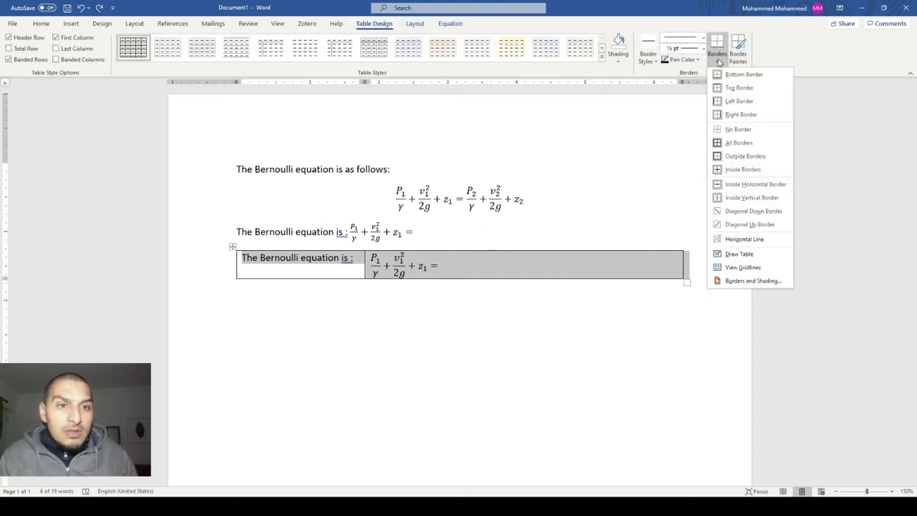
click(734, 130)
click(437, 288)
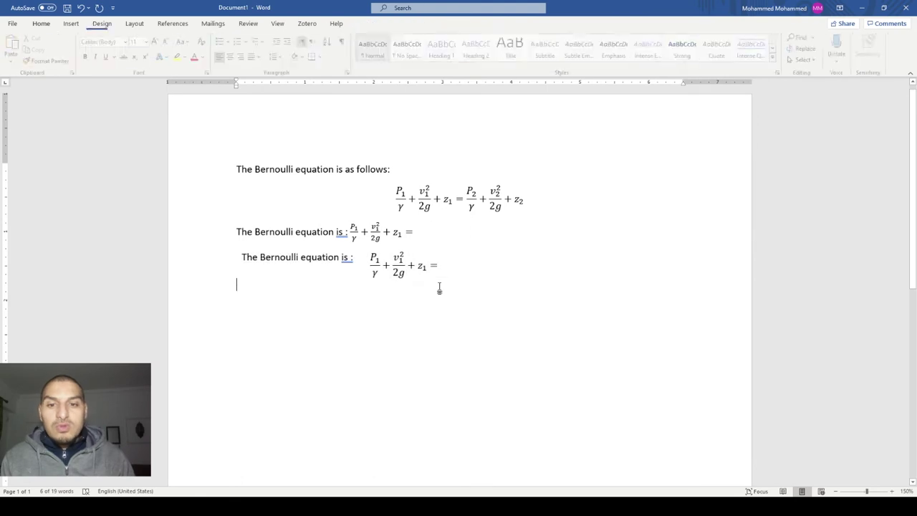
Vertically centre the text "The Bernoulli equation is :" in the first table cell, aligned to the left.
click(308, 257)
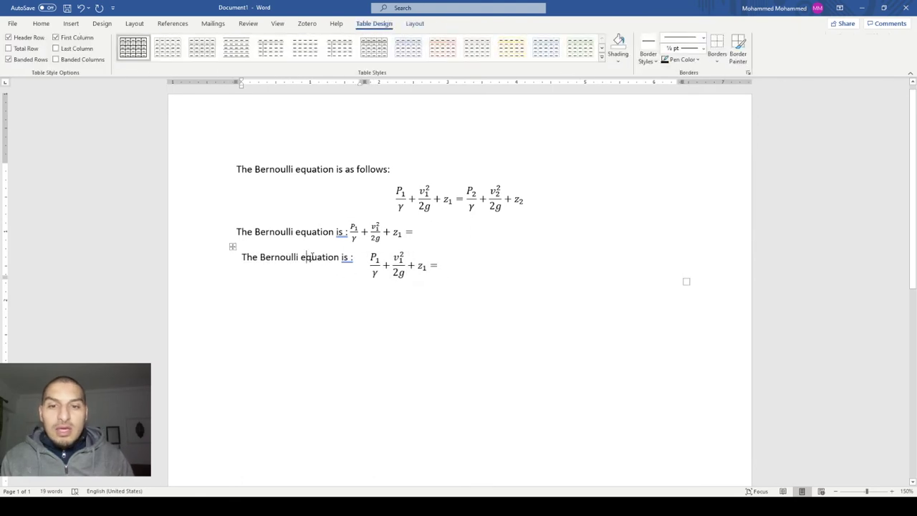
click(417, 25)
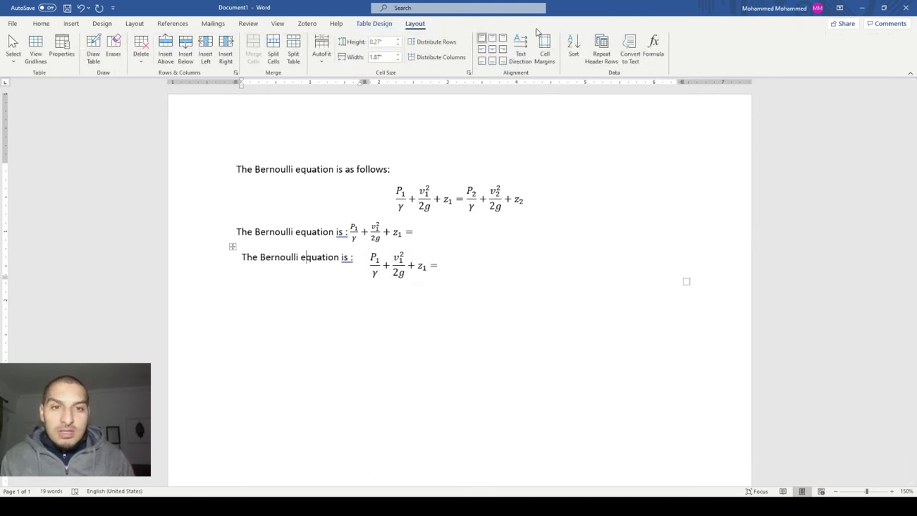
click(481, 49)
click(330, 273)
drag(254, 265, 439, 261)
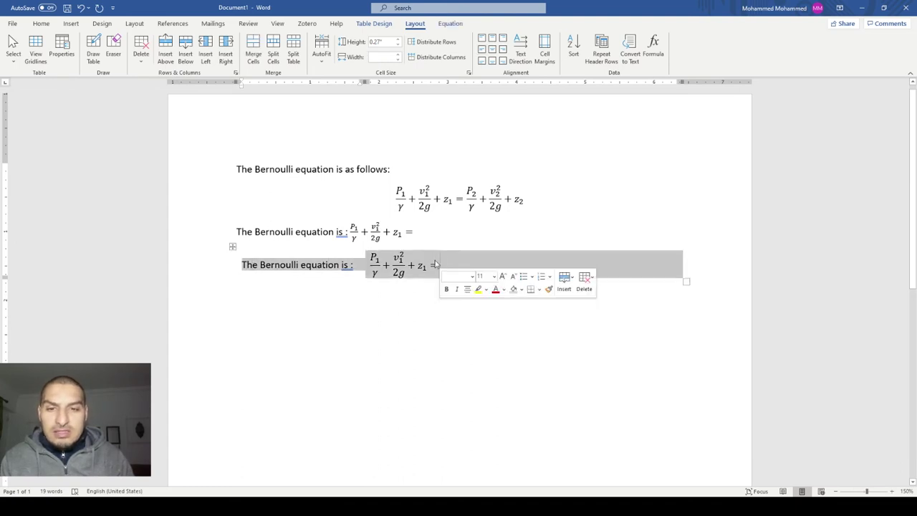
click(381, 261)
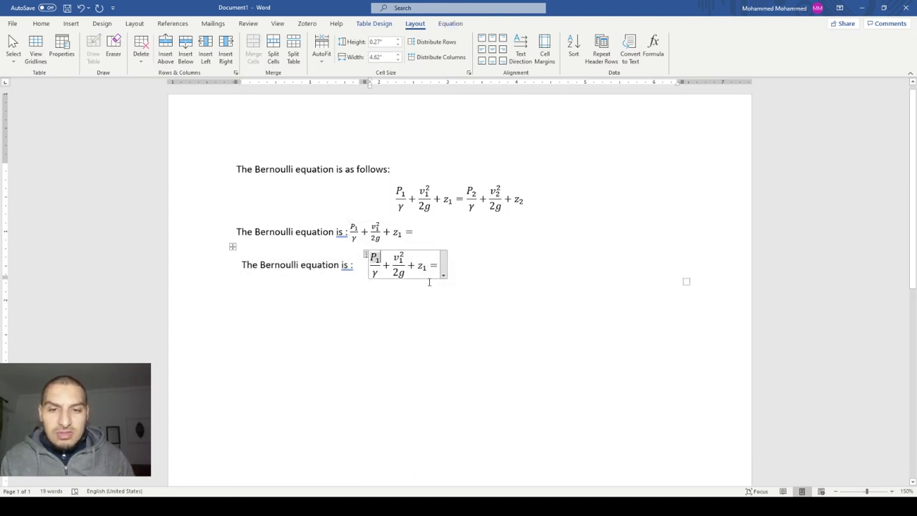
click(426, 284)
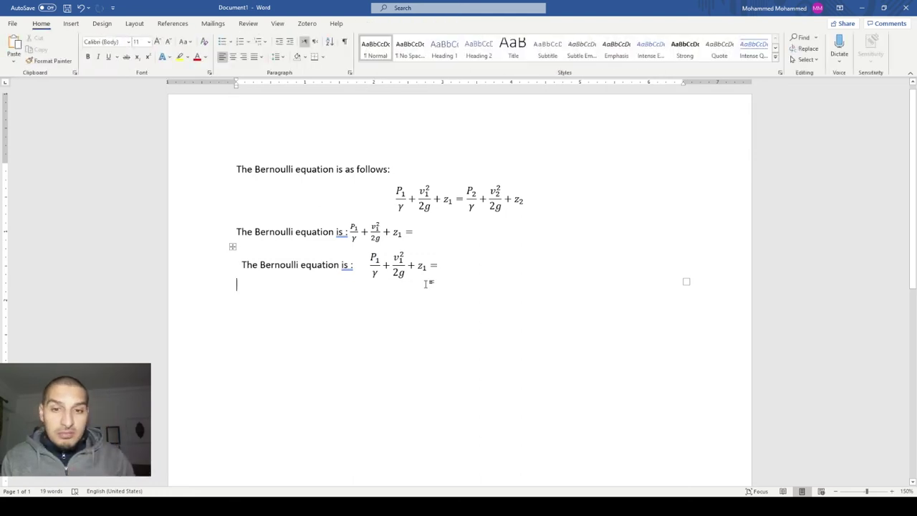
Insert a new empty equation below the table, and select the v₁²/2g fraction in the table's equation.
click(390, 390)
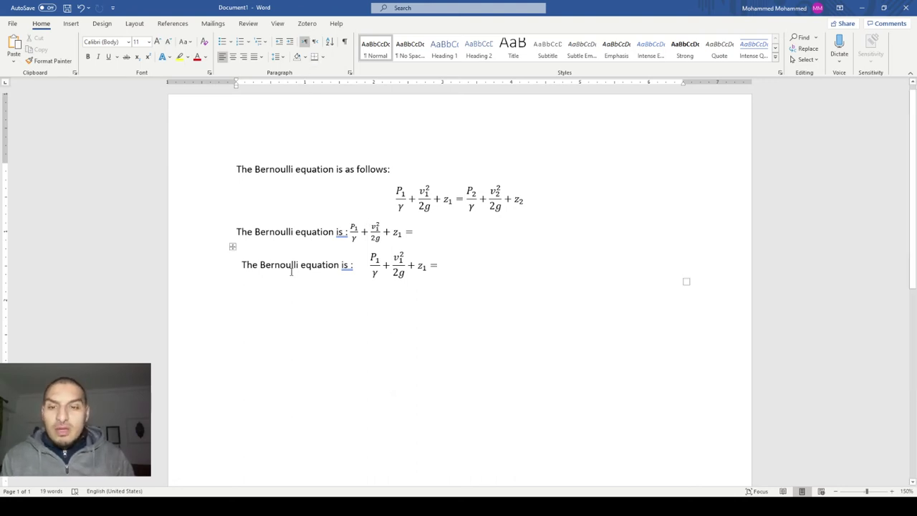
click(71, 22)
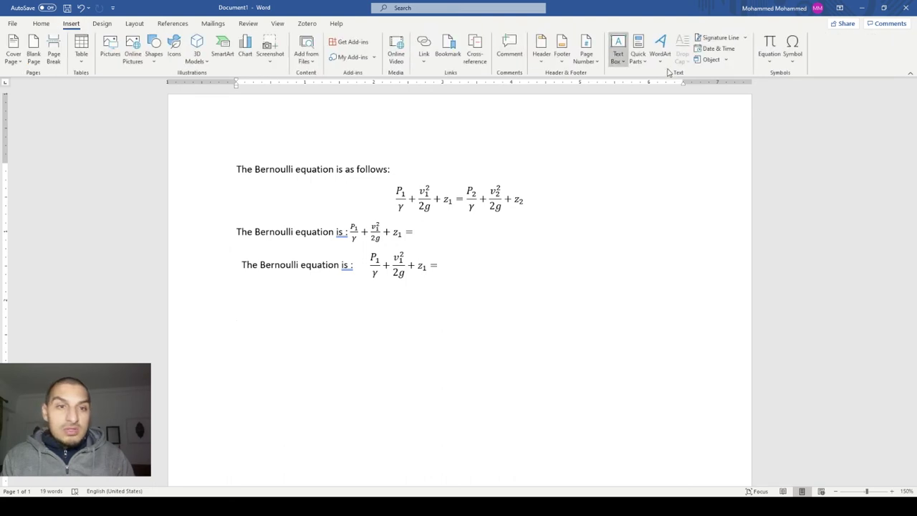
click(769, 43)
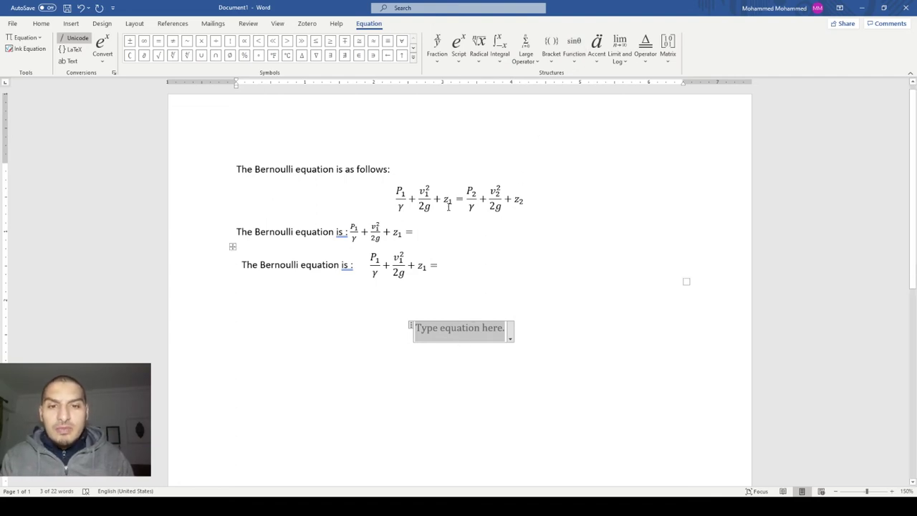
click(393, 261)
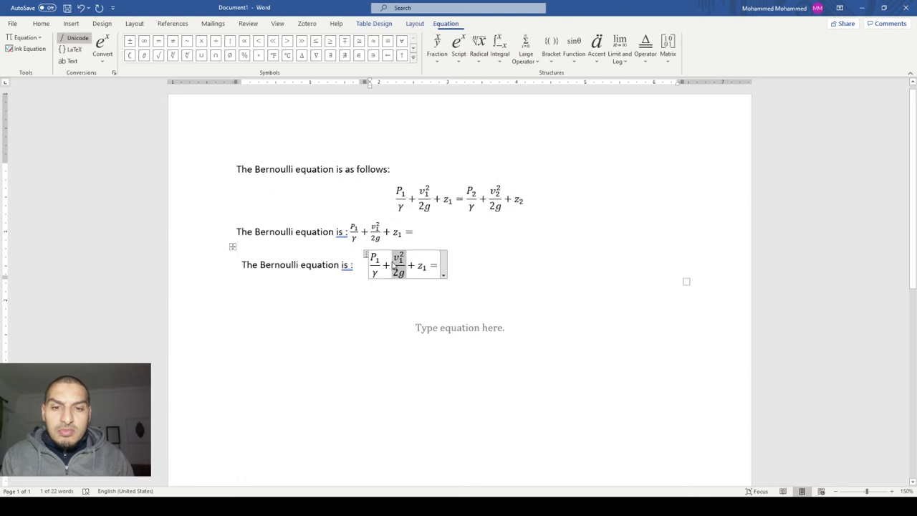
Copy the whole equation from the second table cell and paste it above the empty equation placeholder below the table.
double_click(393, 261)
click(393, 262)
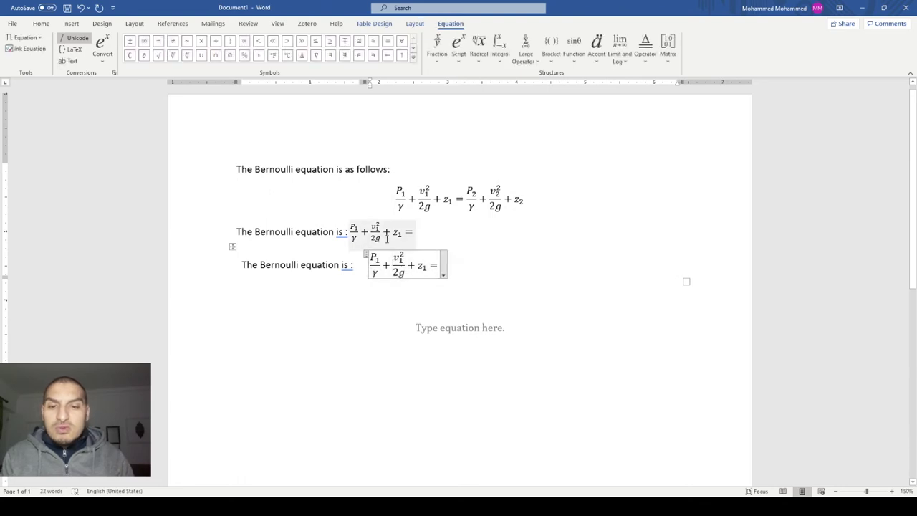
click(399, 282)
click(364, 256)
click(364, 256)
double_click(365, 256)
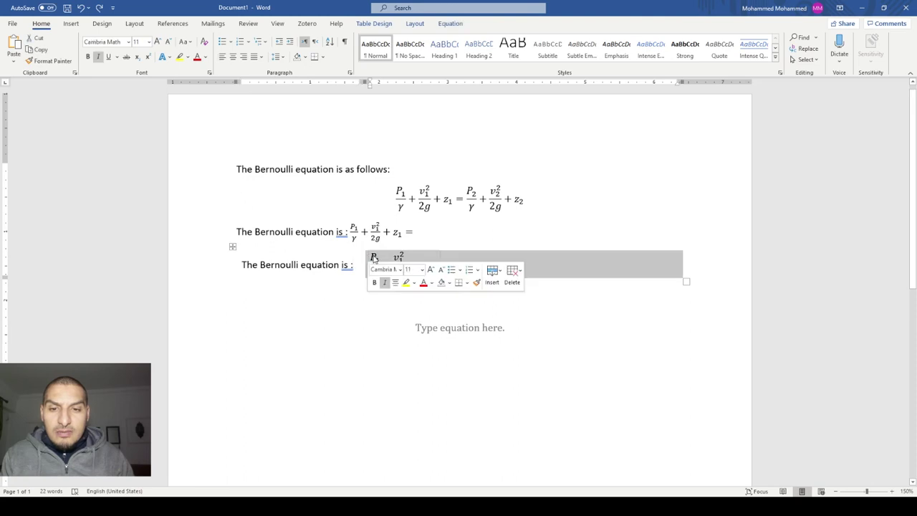
click(367, 258)
click(365, 256)
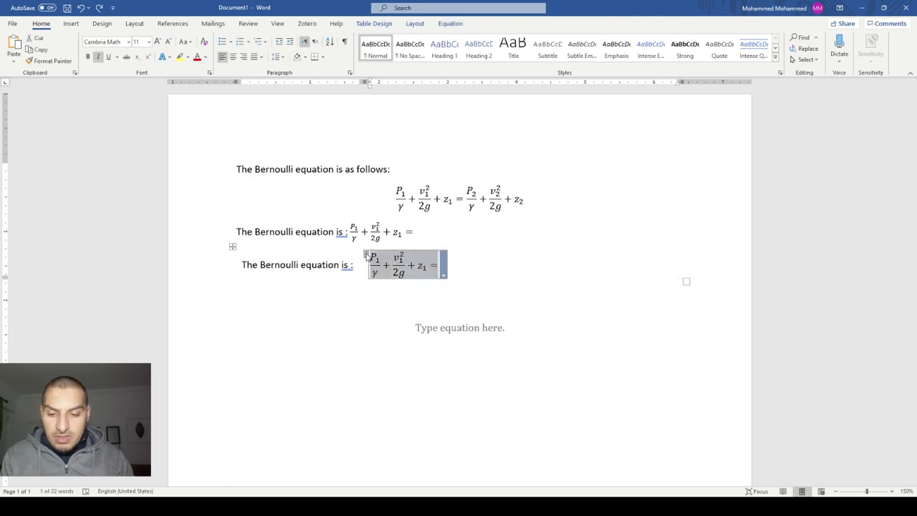
click(367, 311)
key(ctrl+v)
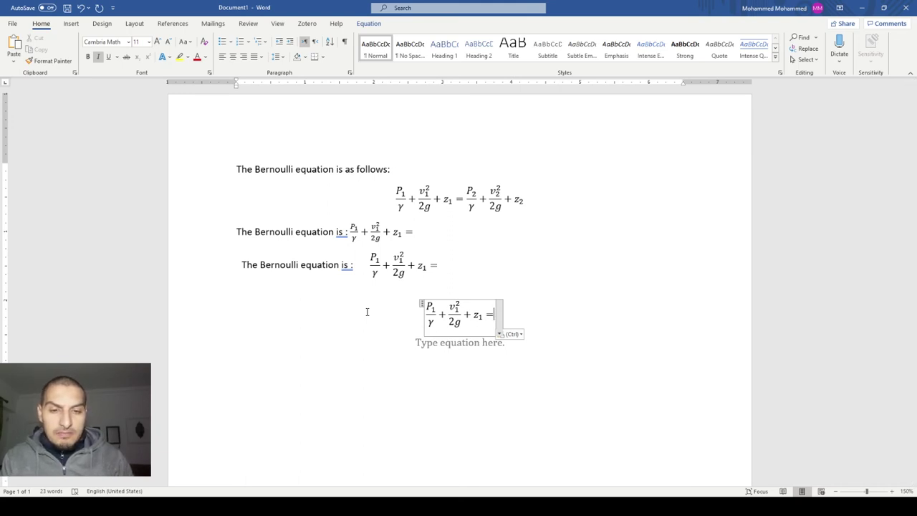
Append [X] = [X] after the equals sign of the pasted equation, using square bracket structures.
click(368, 23)
click(550, 50)
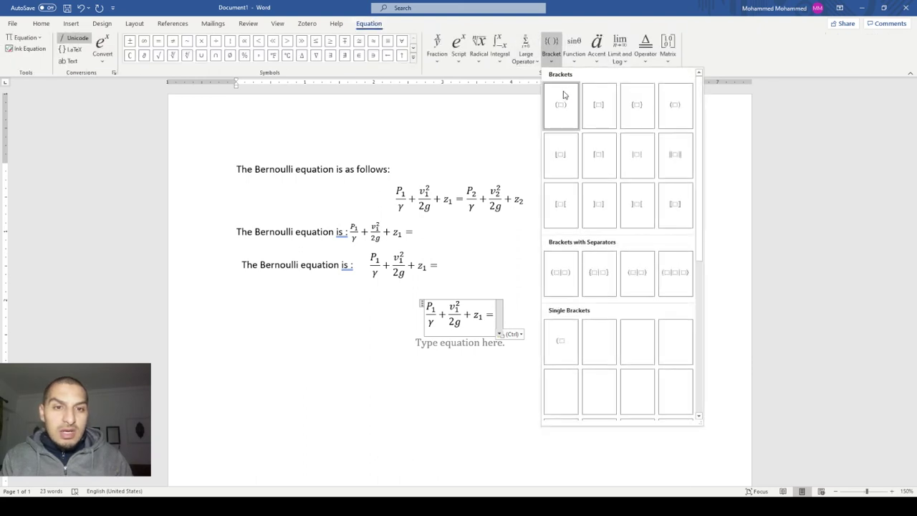
click(592, 110)
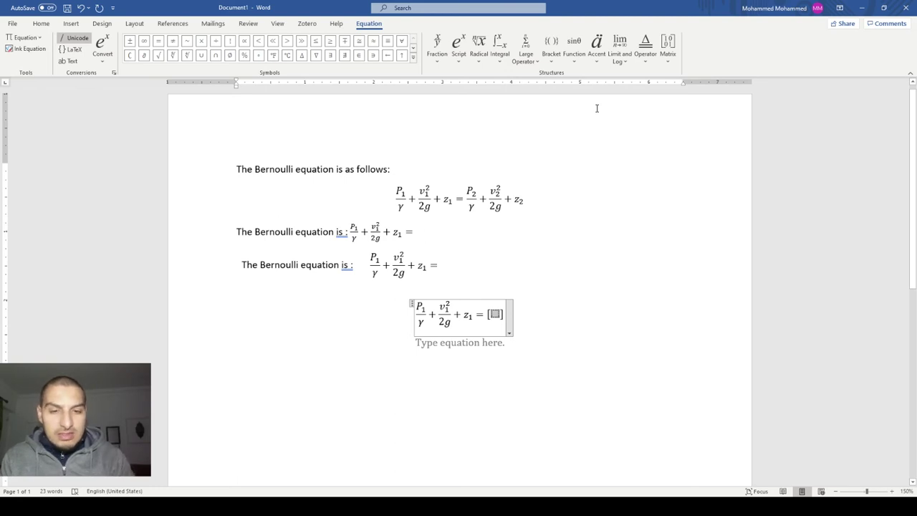
text(X] = )
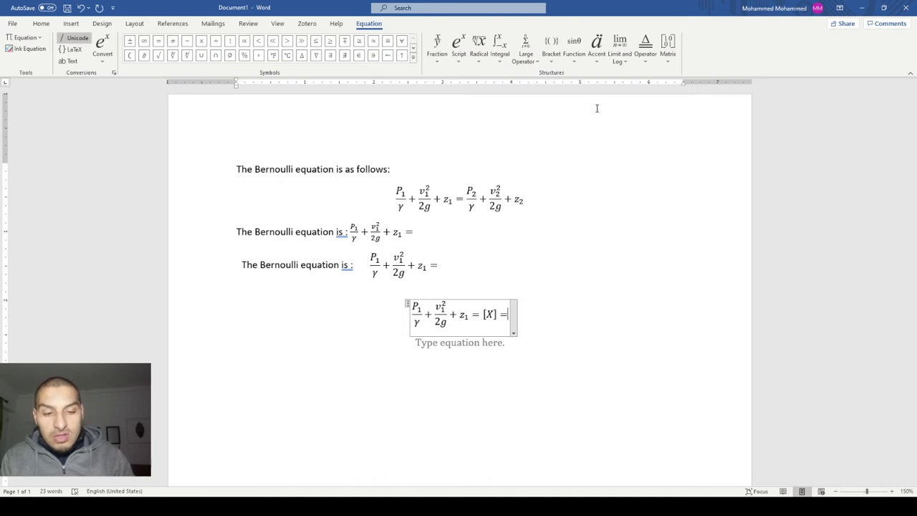
text([])
key(space)
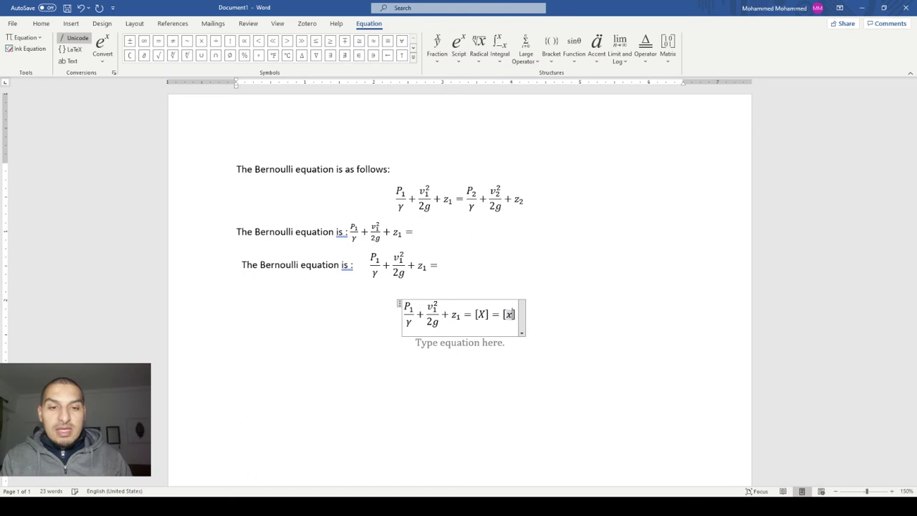
text(X)
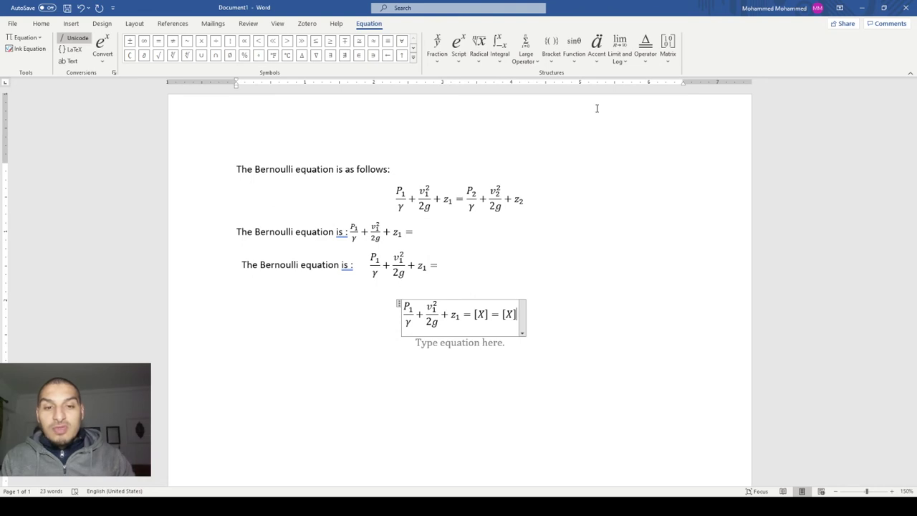
Extend the equation with an equals sign and a square-bracketed nested fraction stacking a, b, c and d.
text(=)
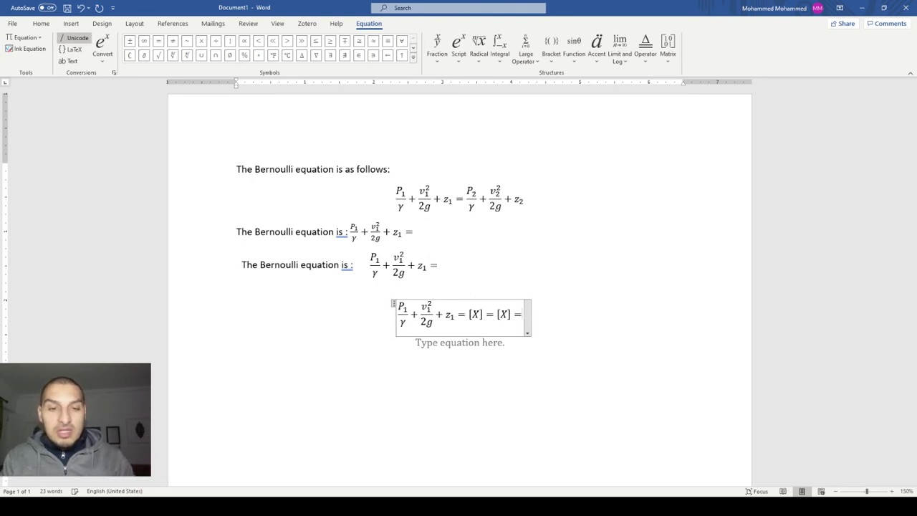
text([])
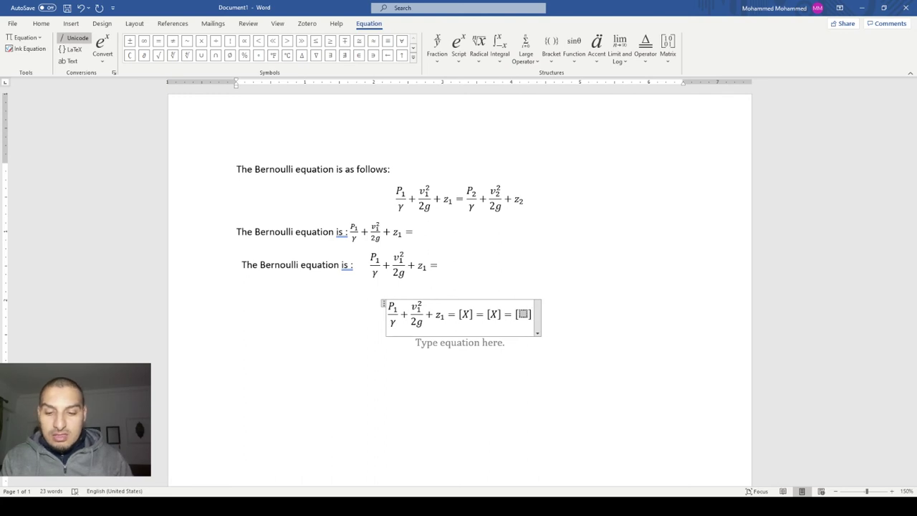
text(a/b)
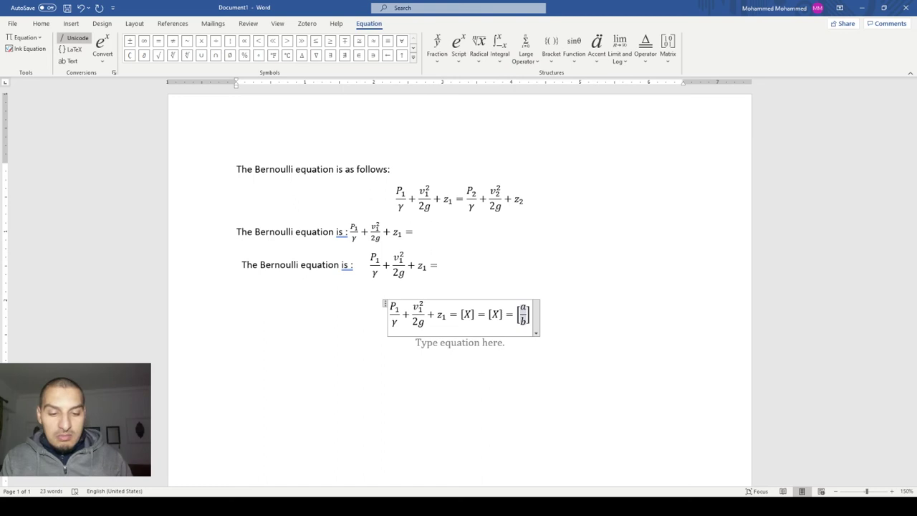
key(Return)
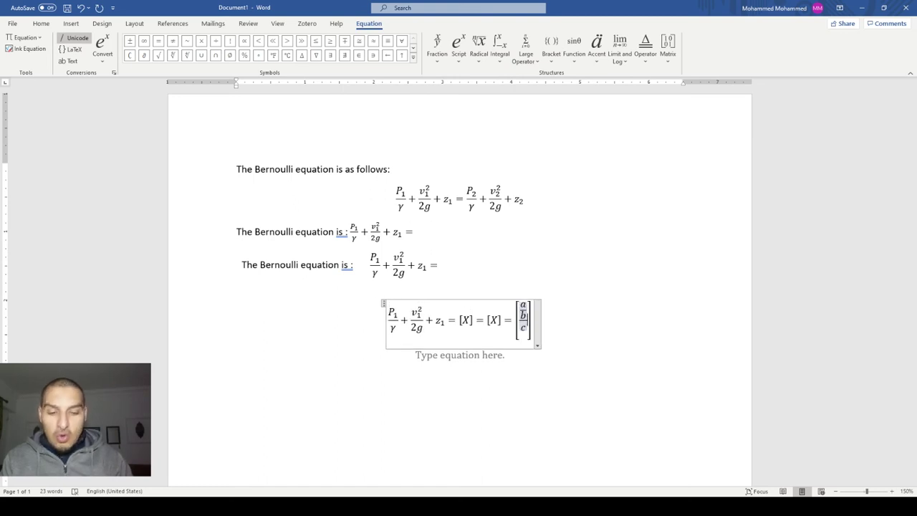
key(Return)
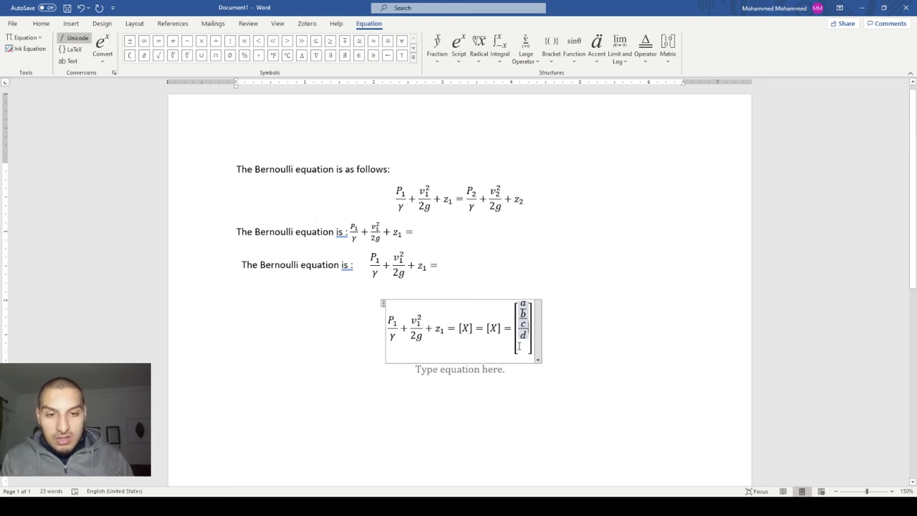
Try adding parentheses with a nested a/v fraction and d f beside the stacked fraction, and remove them again.
text(())
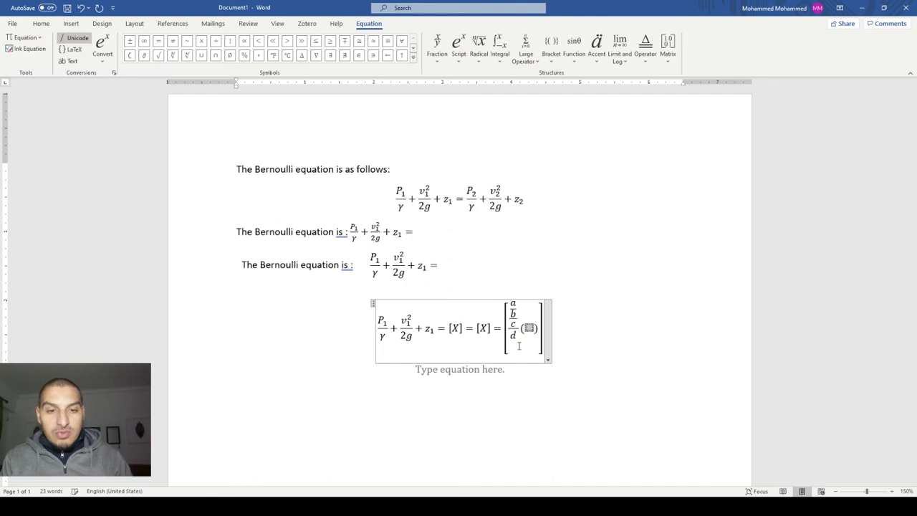
text(a/vdf)
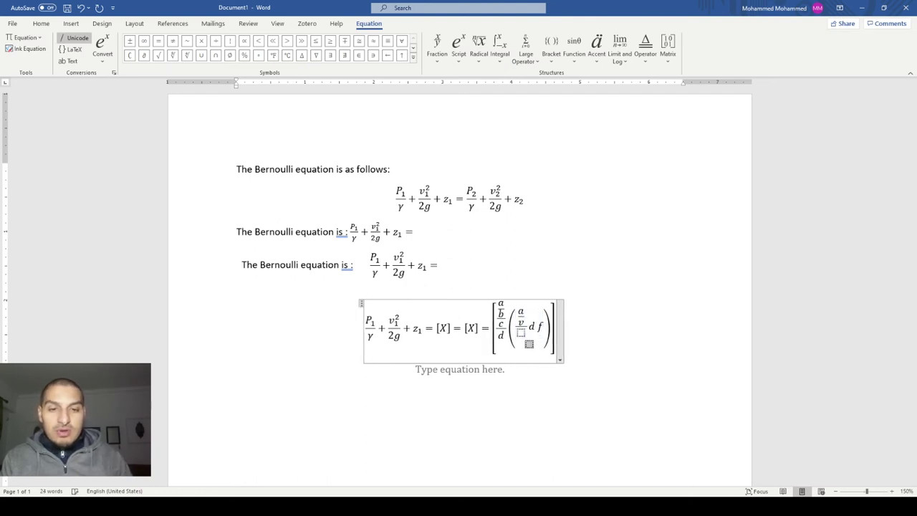
key(ctrl+z)
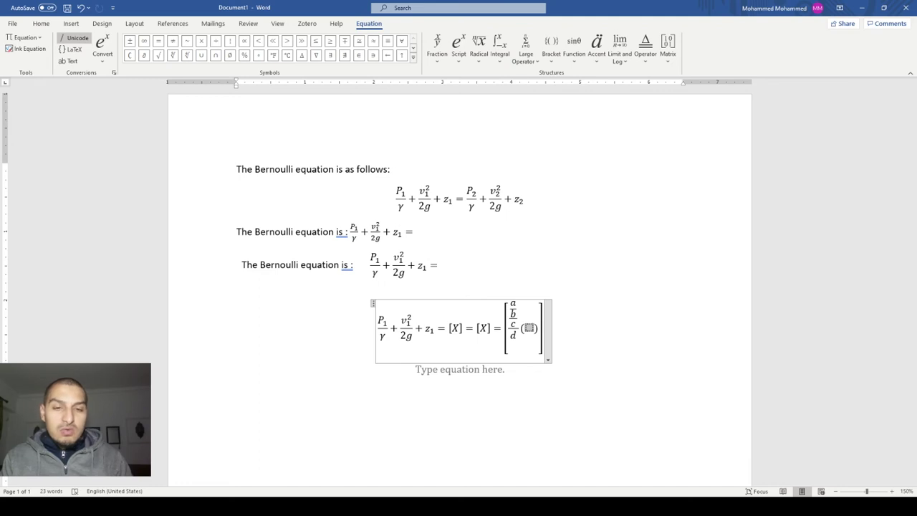
key(BackSpace)
Replace the empty equation placeholder below with an empty 3×3 matrix.
key(Down)
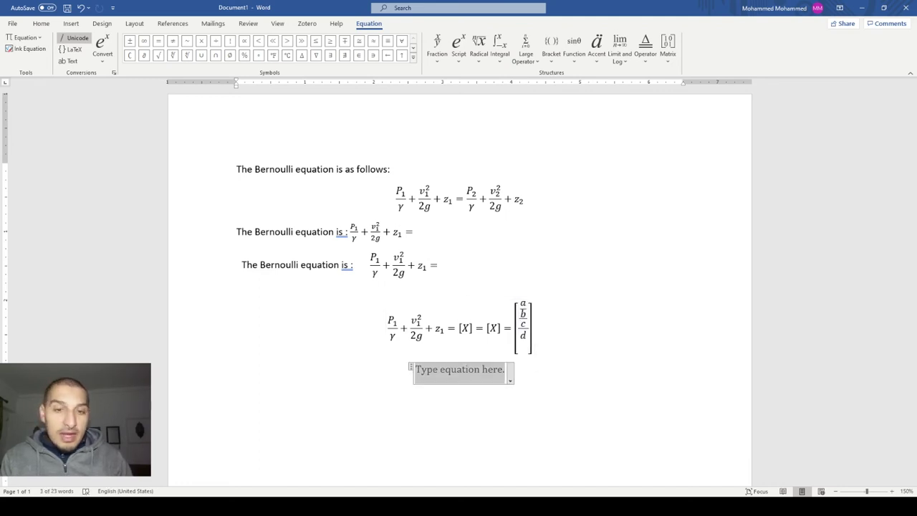
click(666, 60)
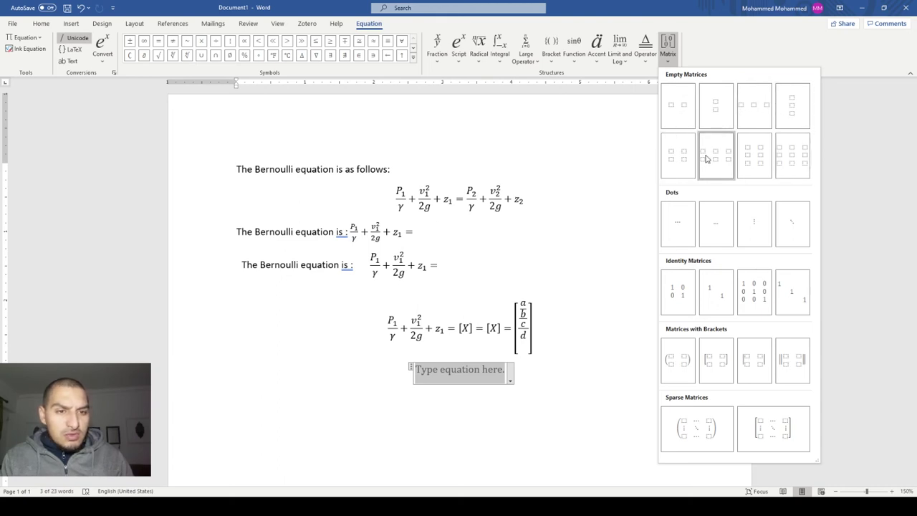
click(792, 154)
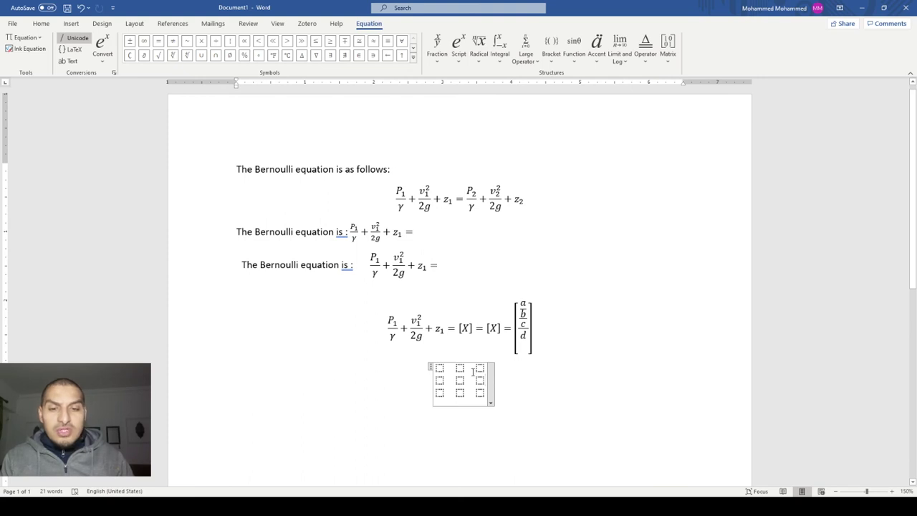
Enclose the empty 3×3 matrix in square brackets.
triple_click(472, 372)
click(473, 374)
triple_click(472, 374)
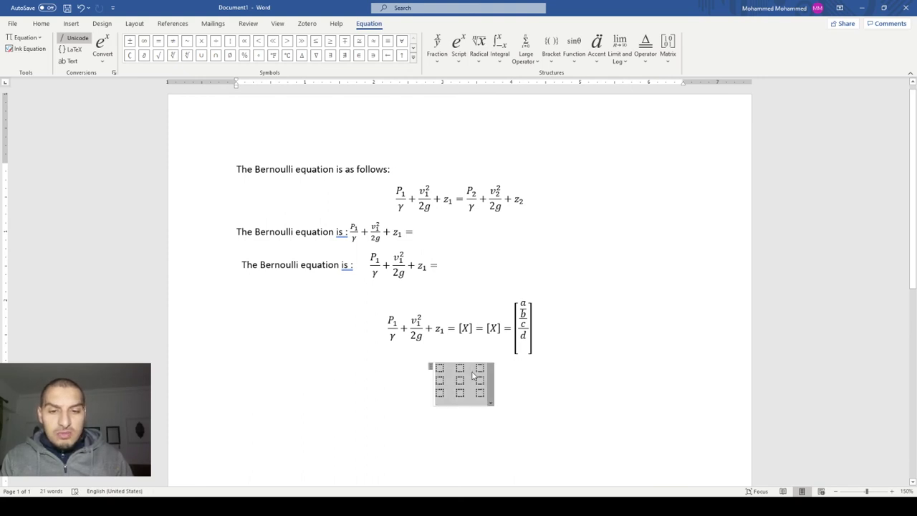
click(472, 373)
click(480, 380)
triple_click(473, 374)
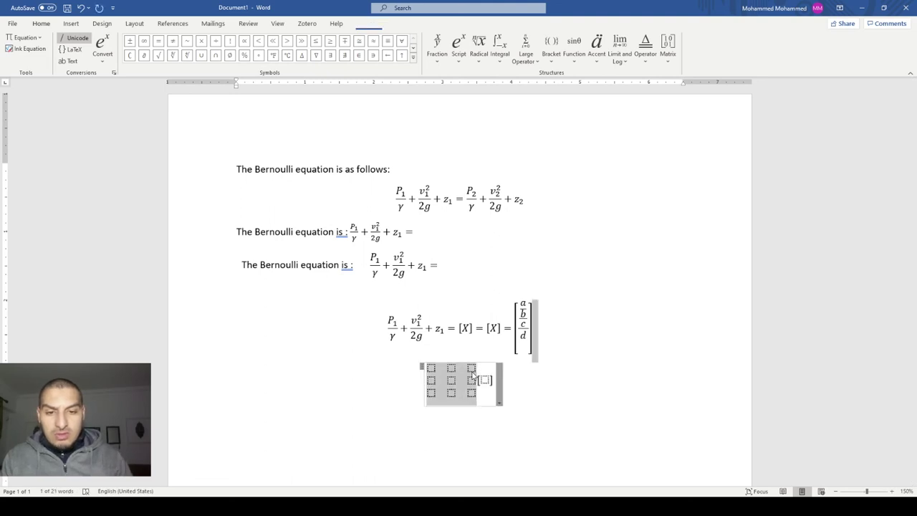
key(ctrl+v)
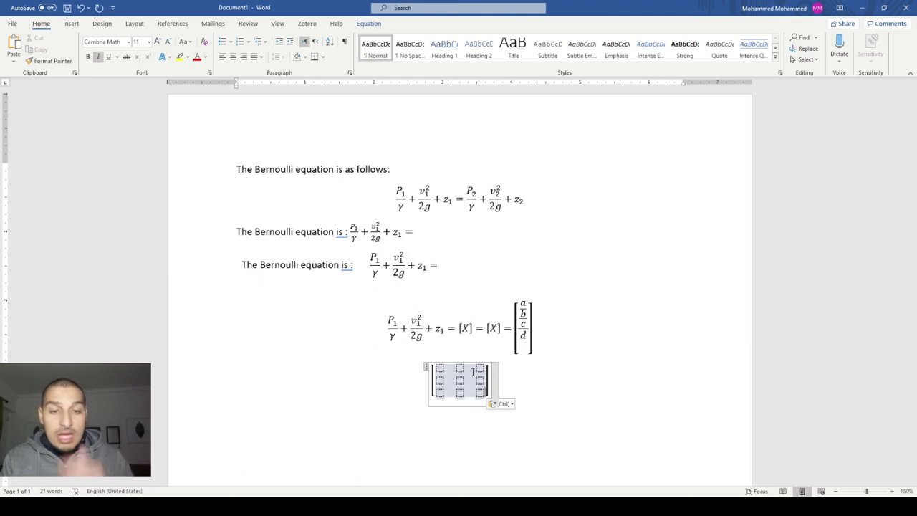
Fill the bracketed 3×3 matrix row by row with the numbers 1 to 9.
key(Left)
key(Up)
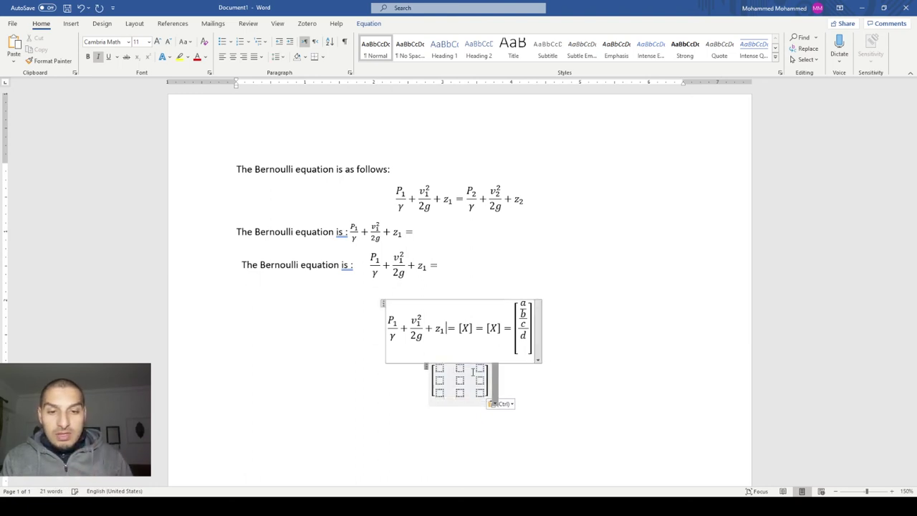
click(472, 370)
text(1)
key(Right)
text(2)
key(Right)
text(3)
key(Right)
text(4)
key(Right)
text(5)
key(Right)
text(6)
key(Right)
text(7)
key(Right)
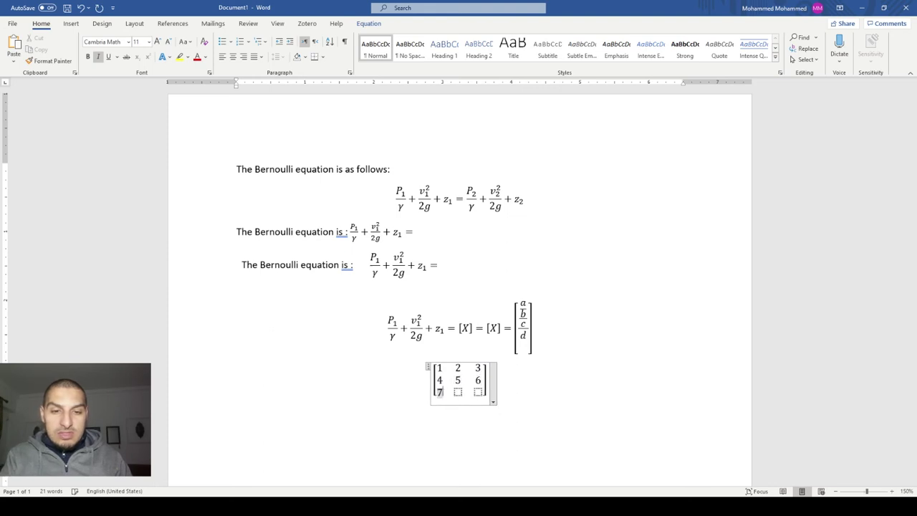
text(9)
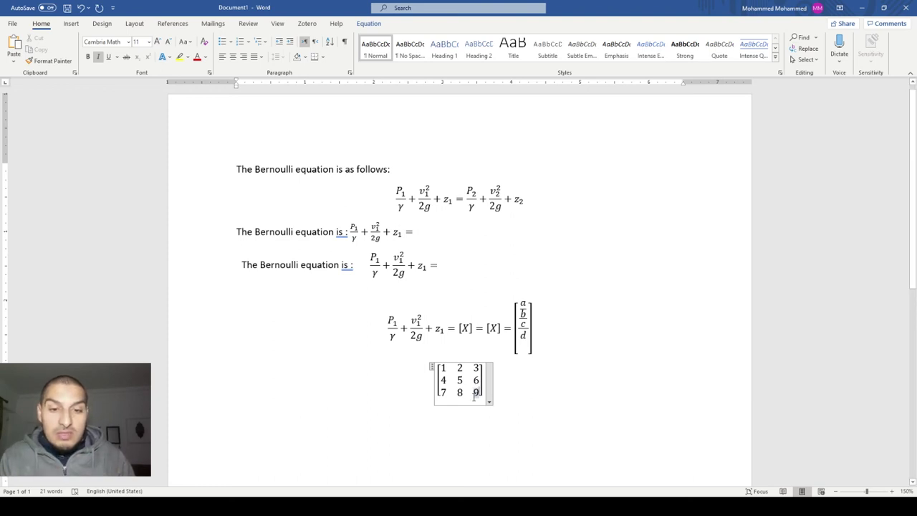
Insert an empty matrix column before the column containing 2, 5 and 8.
right_click(473, 394)
click(463, 383)
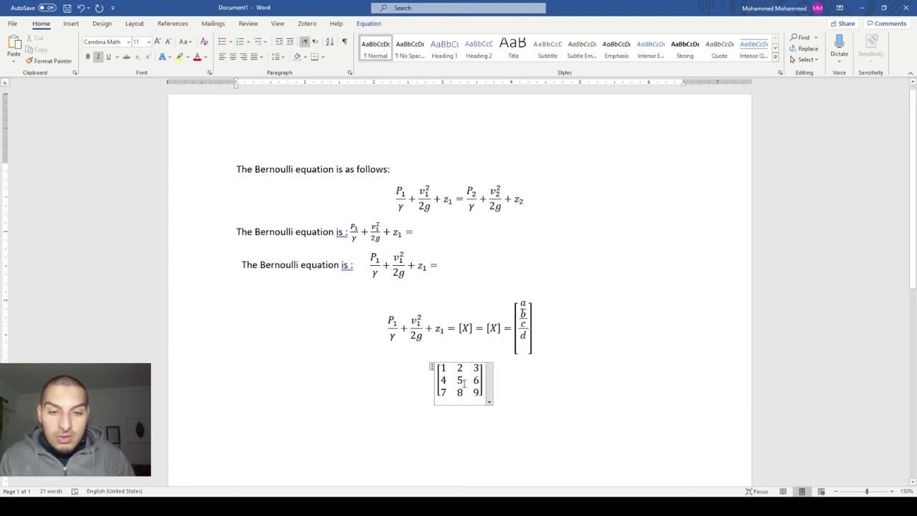
right_click(463, 384)
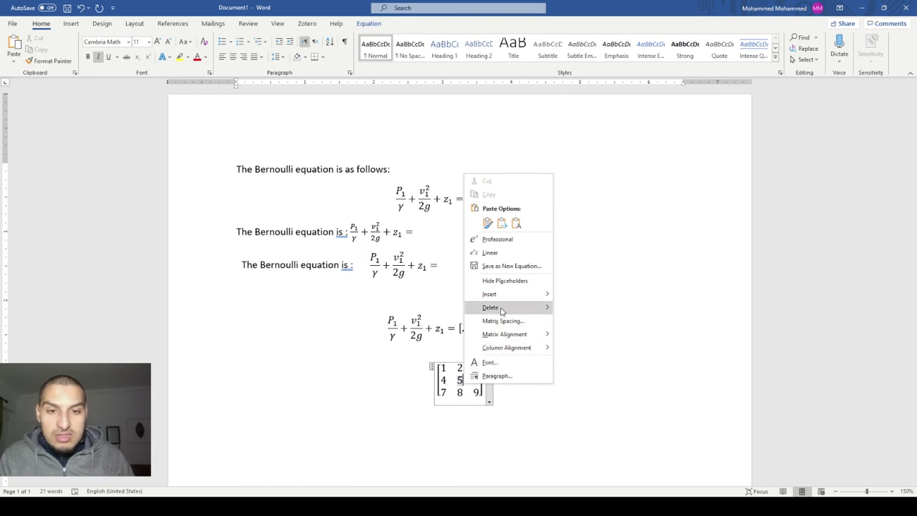
mouse_move(503, 303)
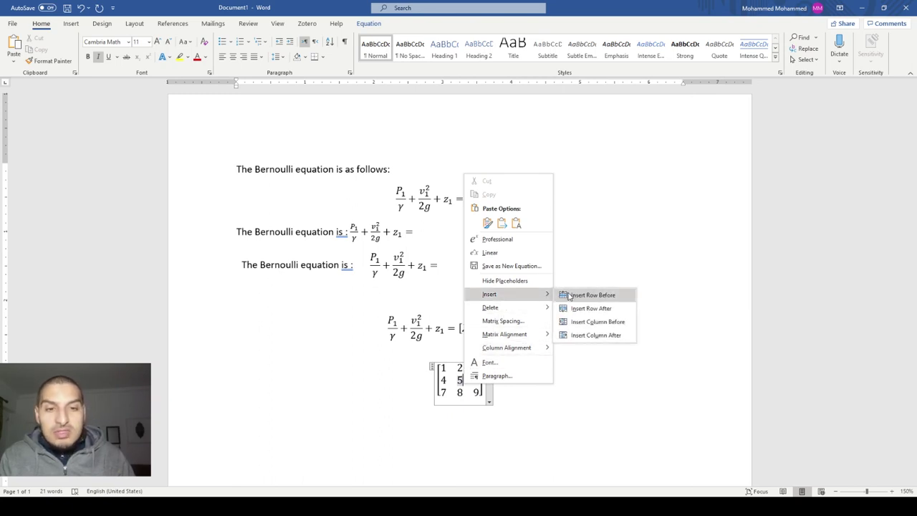
click(576, 321)
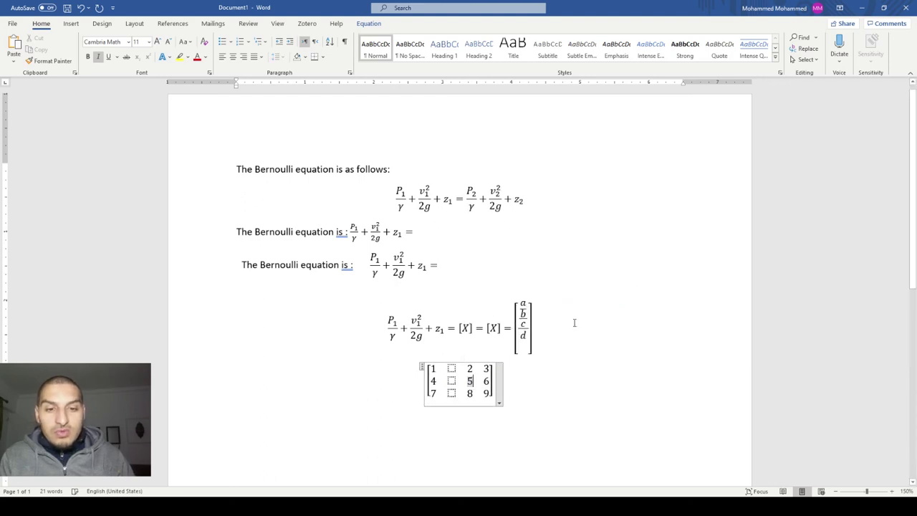
Insert an empty matrix column after the column containing 2, 5 and 8.
right_click(469, 383)
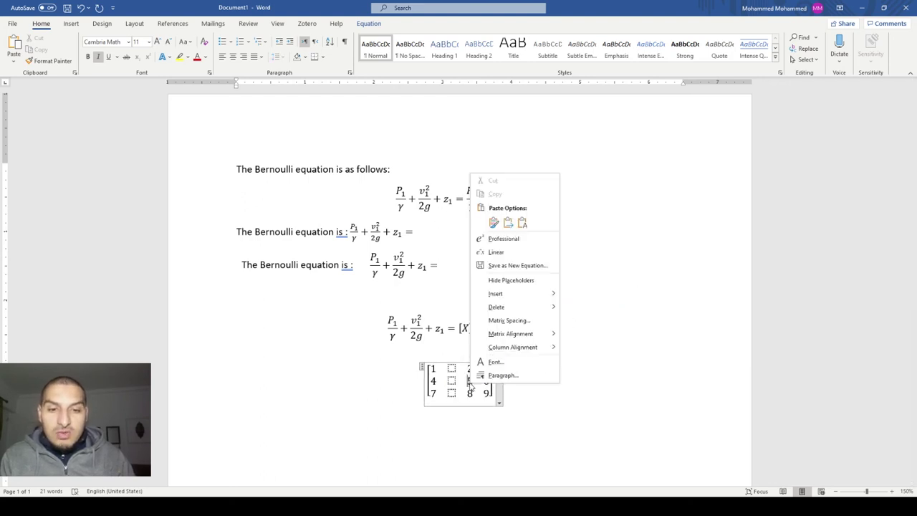
mouse_move(510, 292)
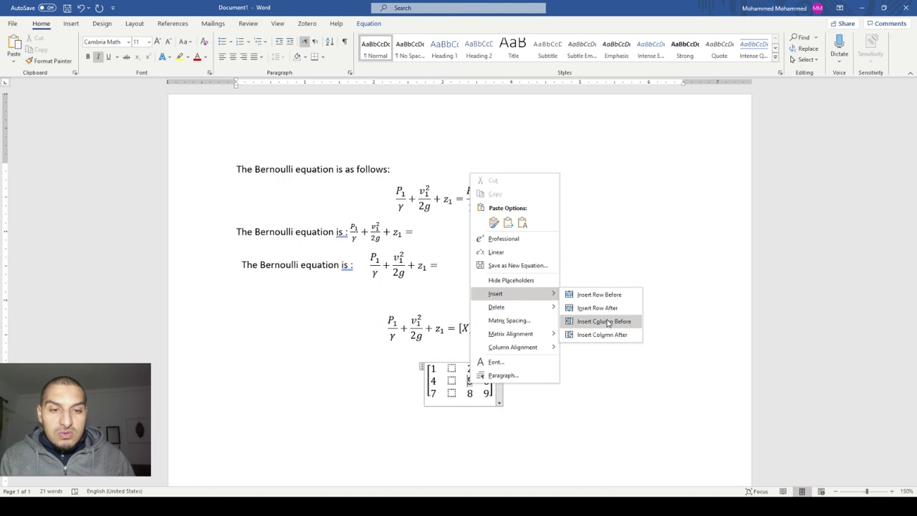
click(605, 334)
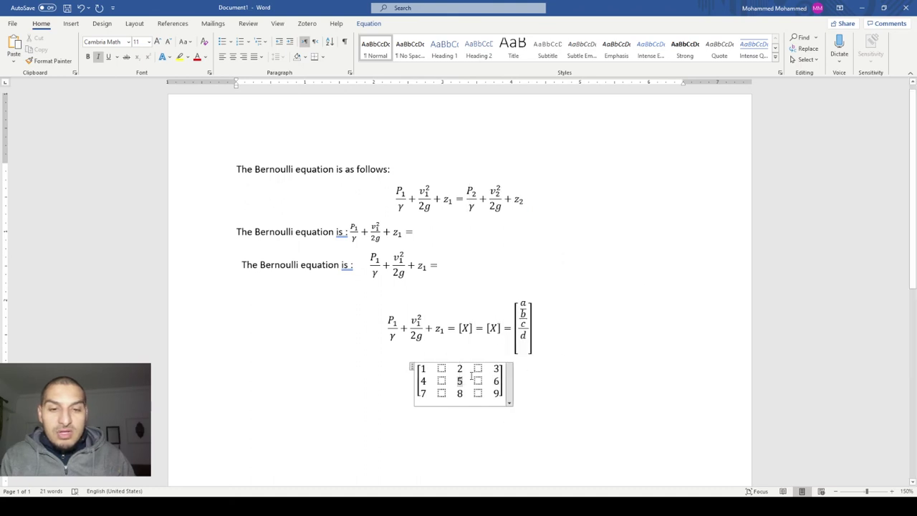
Insert a second empty matrix column directly after the column containing 2, 5 and 8.
right_click(459, 380)
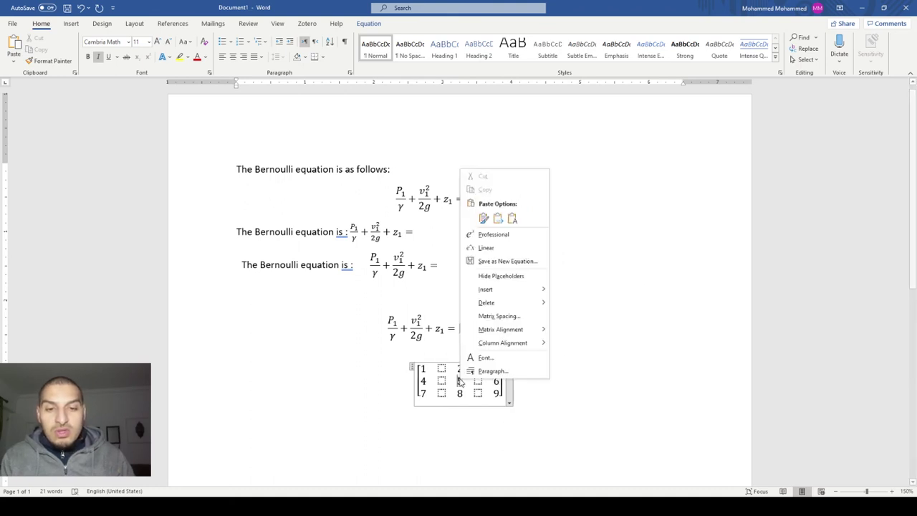
mouse_move(485, 291)
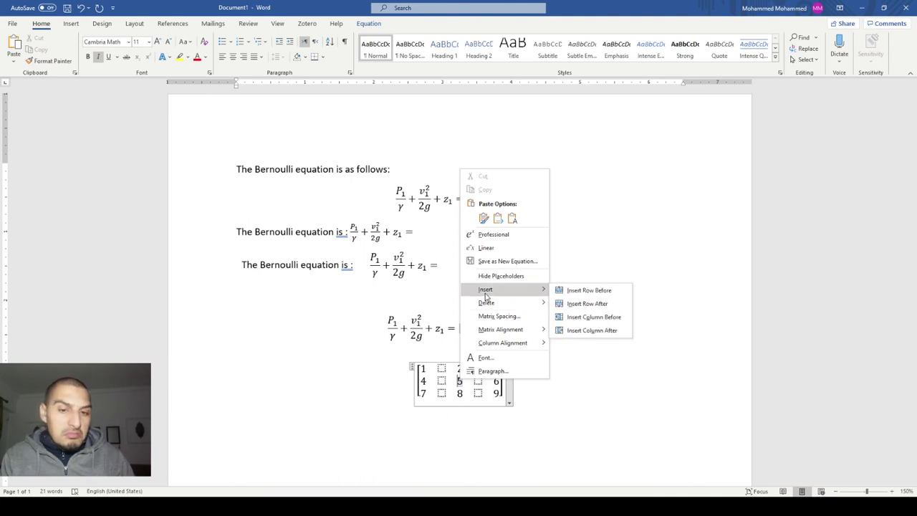
click(569, 332)
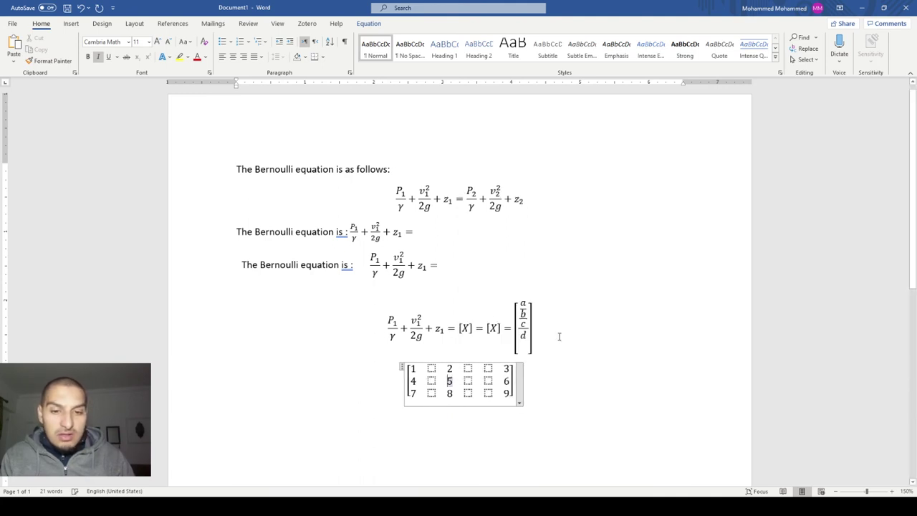
Insert an empty matrix row above the row containing 1, 2 and 3.
drag(449, 380, 459, 382)
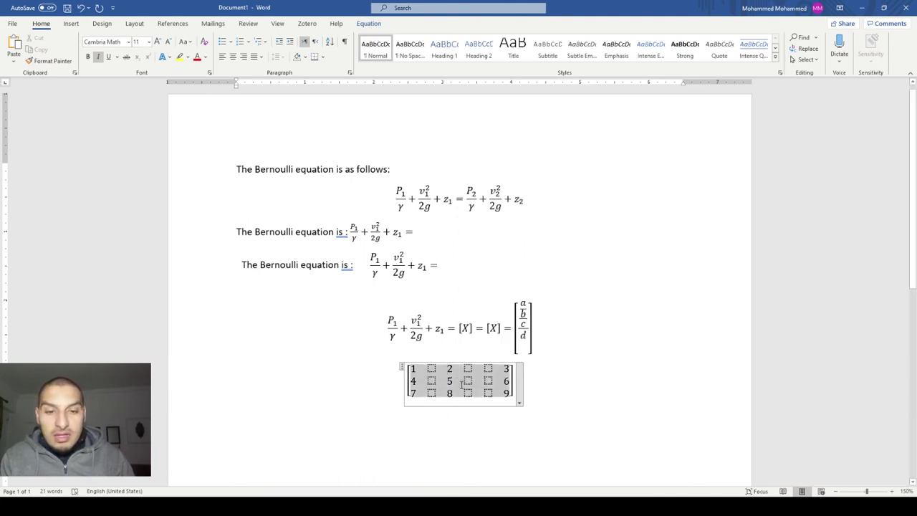
click(461, 384)
mouse_move(418, 368)
mouse_down()
mouse_move(431, 369)
mouse_move(413, 381)
mouse_up()
click(414, 370)
click(413, 379)
right_click(413, 382)
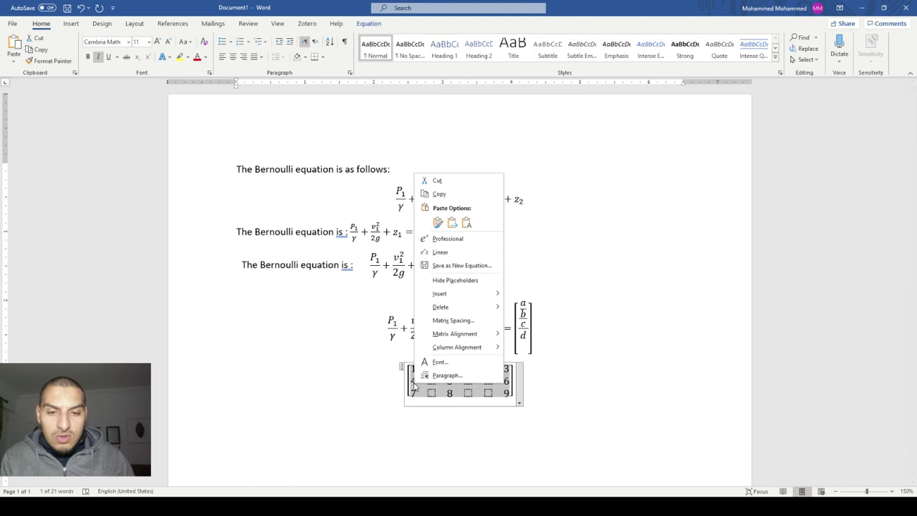
mouse_move(453, 294)
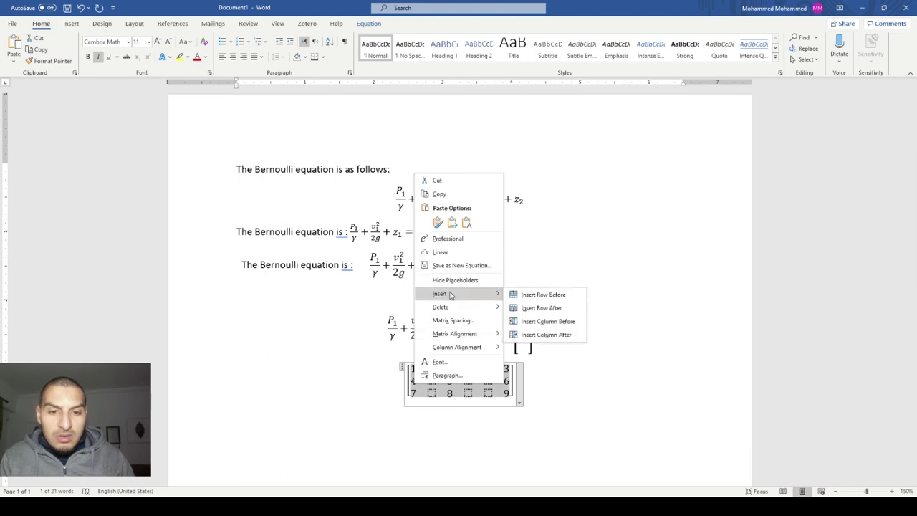
click(540, 307)
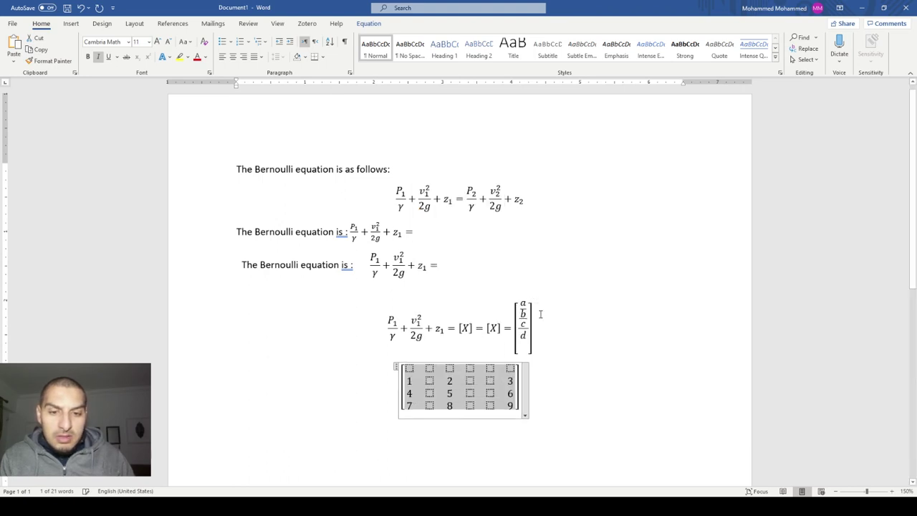
key(Down)
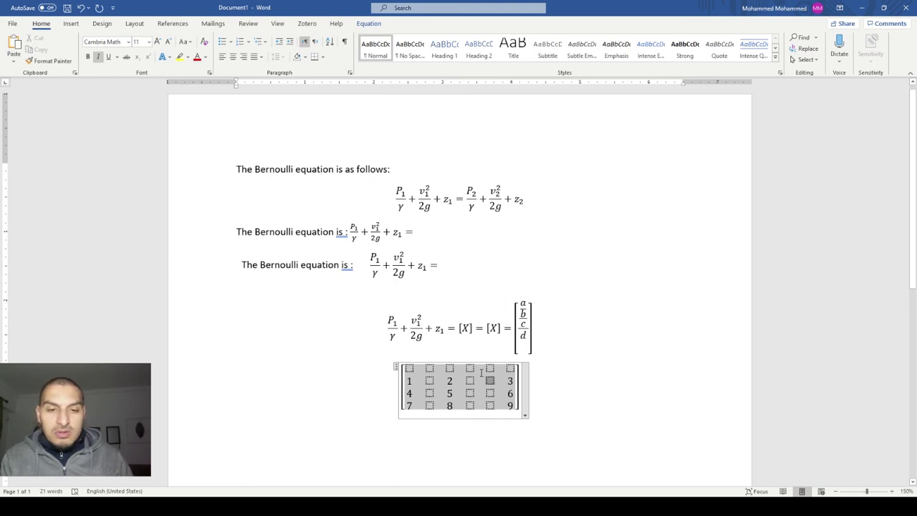
click(596, 392)
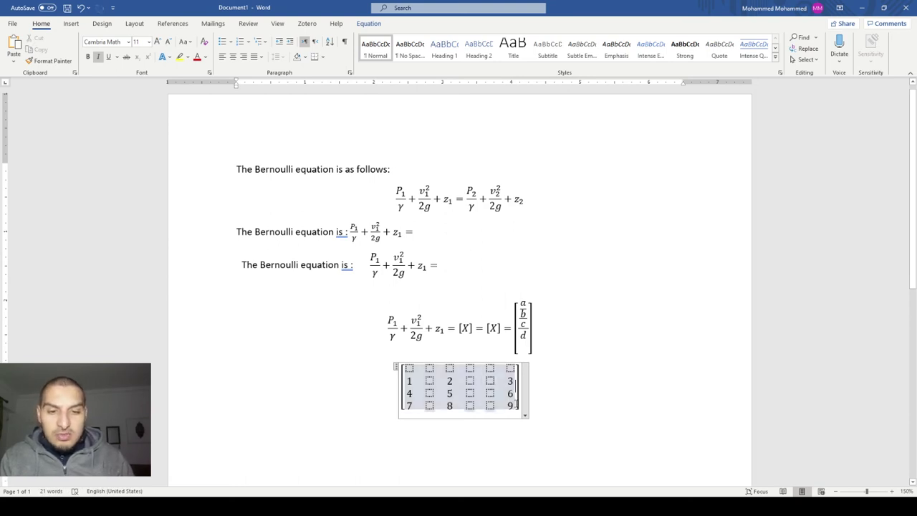
click(597, 391)
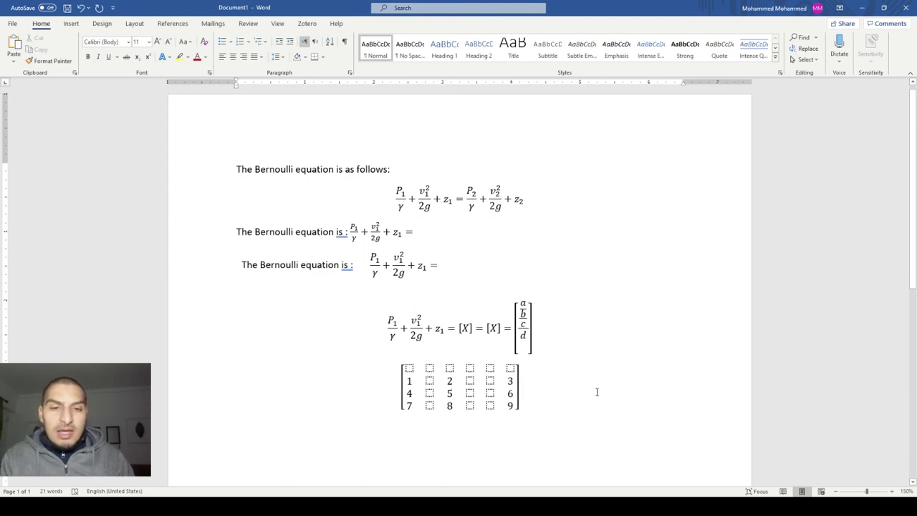
click(510, 380)
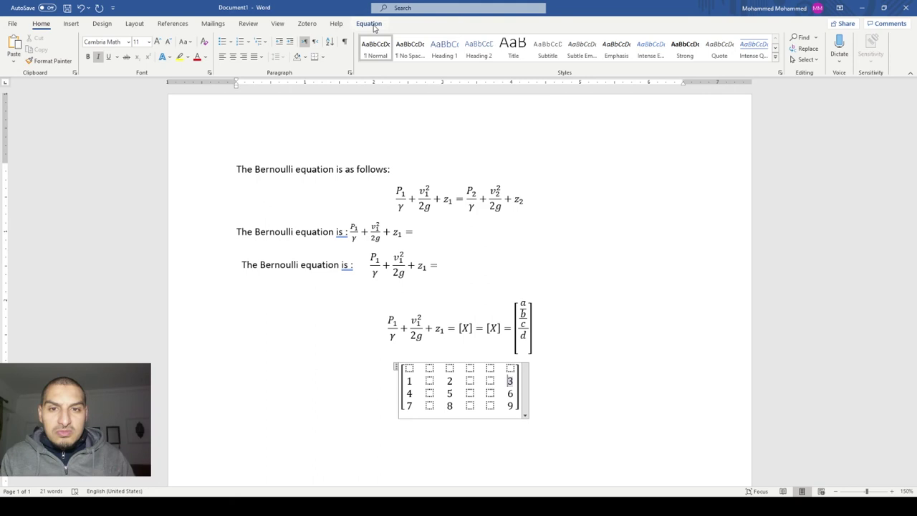
click(370, 26)
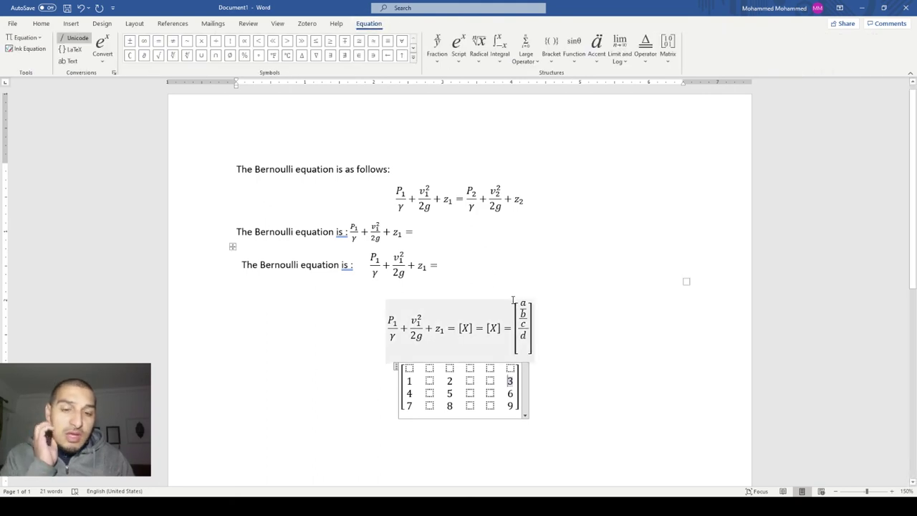
Insert a new equation on its own line below the matrix and enter the reactants NaOH + HCl.
click(553, 421)
key(Return)
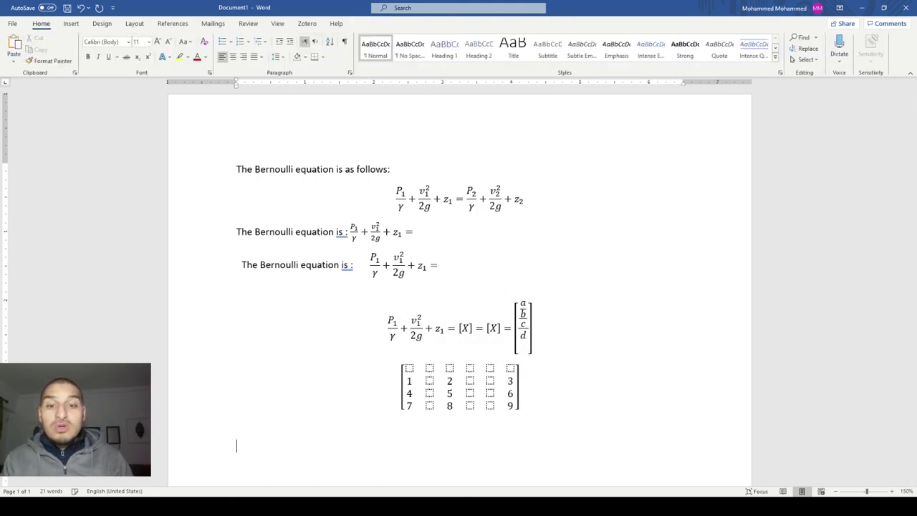
text(Na)
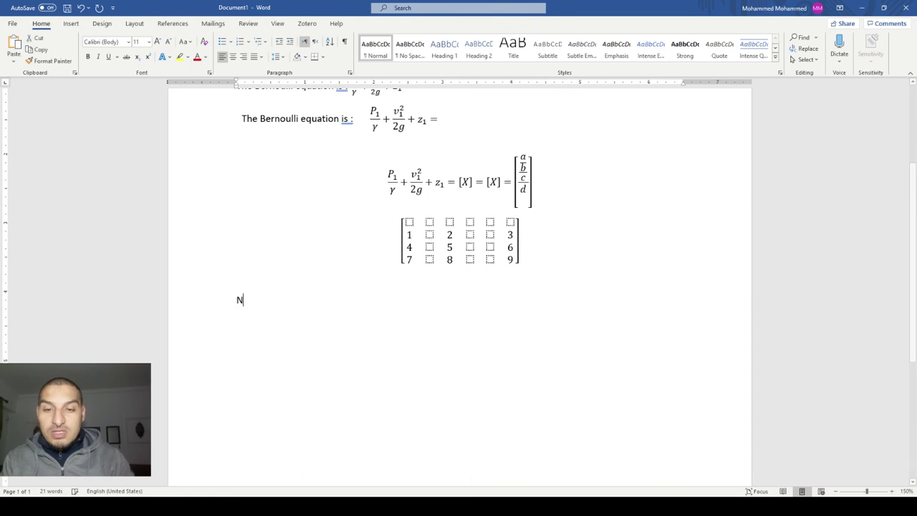
key(BackSpace)
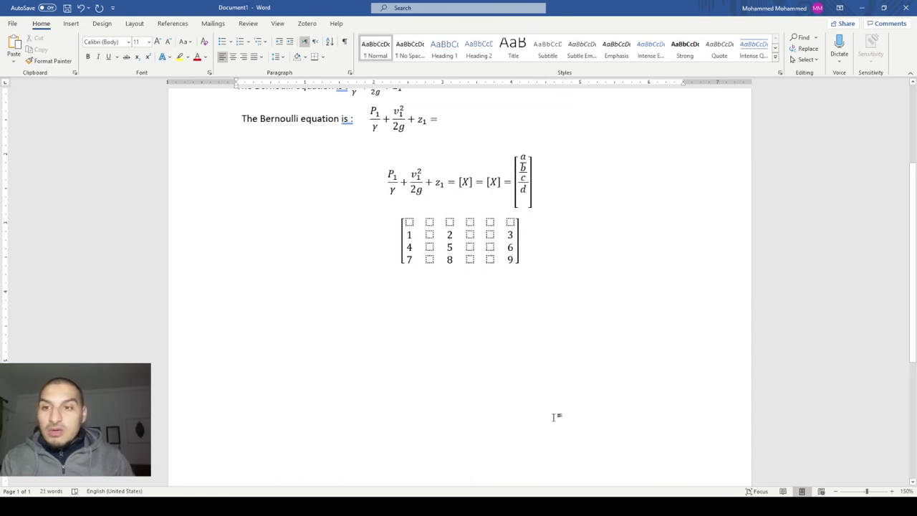
click(71, 23)
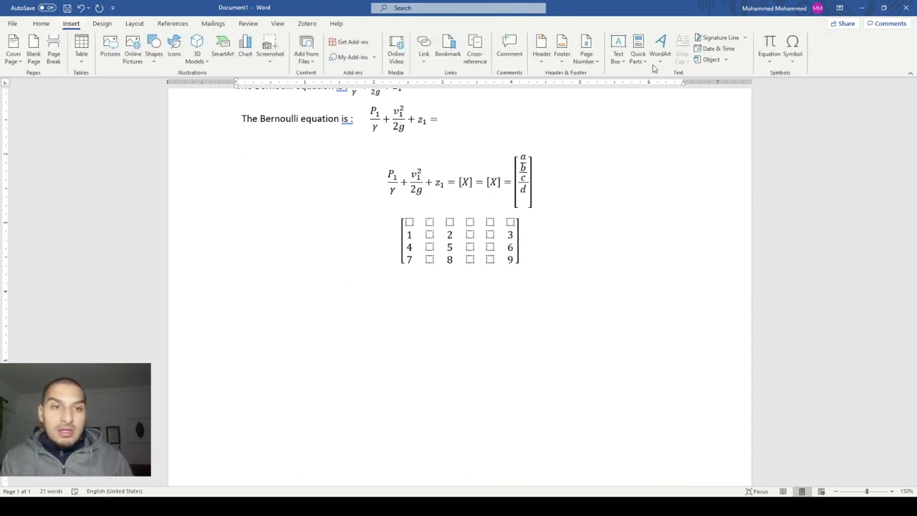
click(778, 44)
text(N)
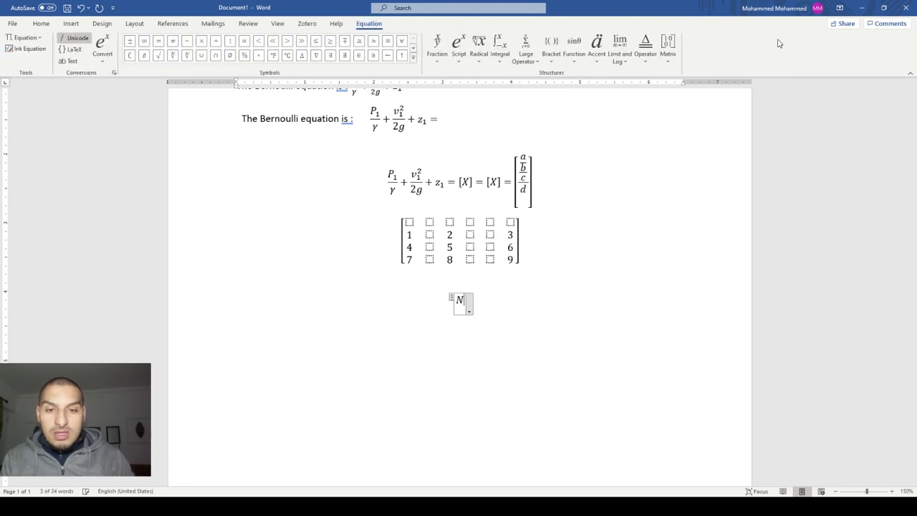
text(aOh)
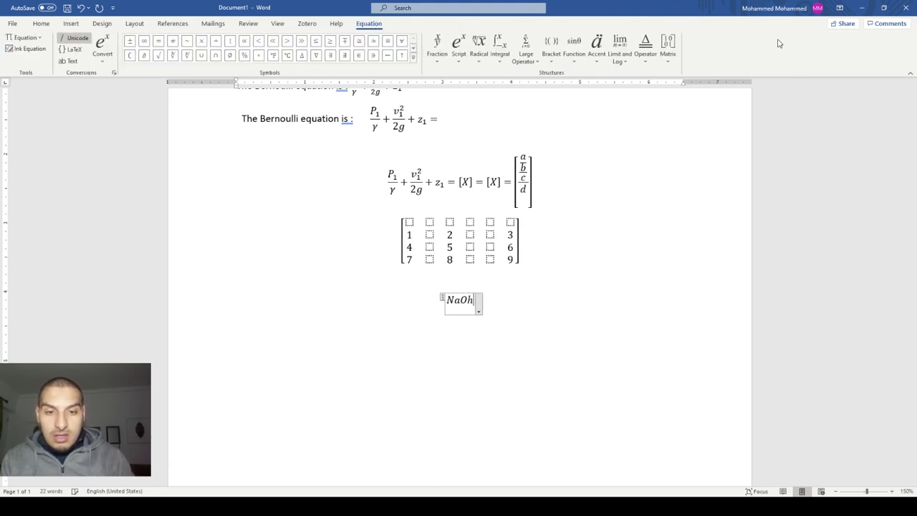
key(BackSpace)
text(H +)
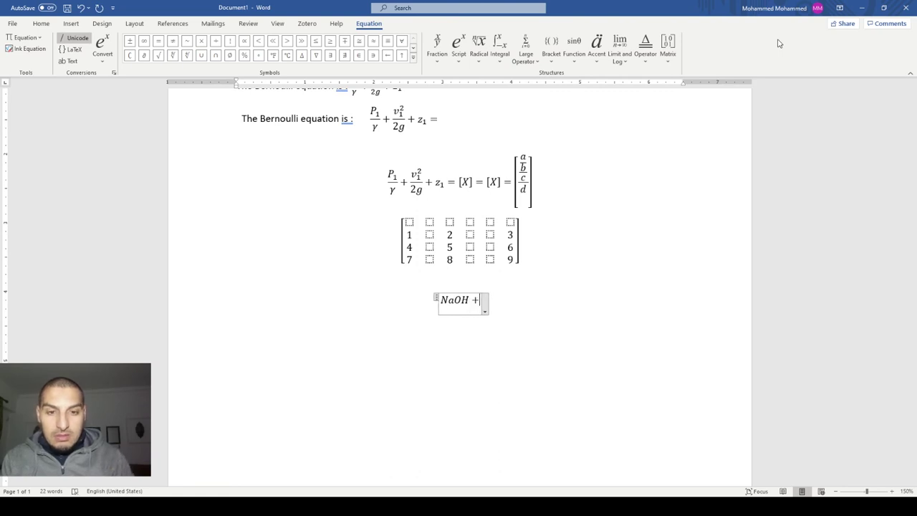
text( HCl)
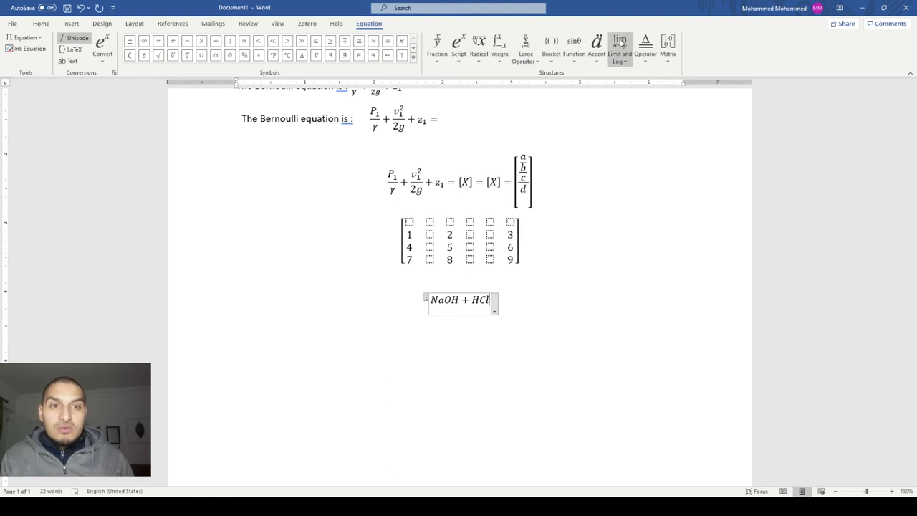
Add a rightward arrow operator structure with a placeholder above it after HCl in the reaction equation.
click(667, 48)
key(Escape)
click(647, 55)
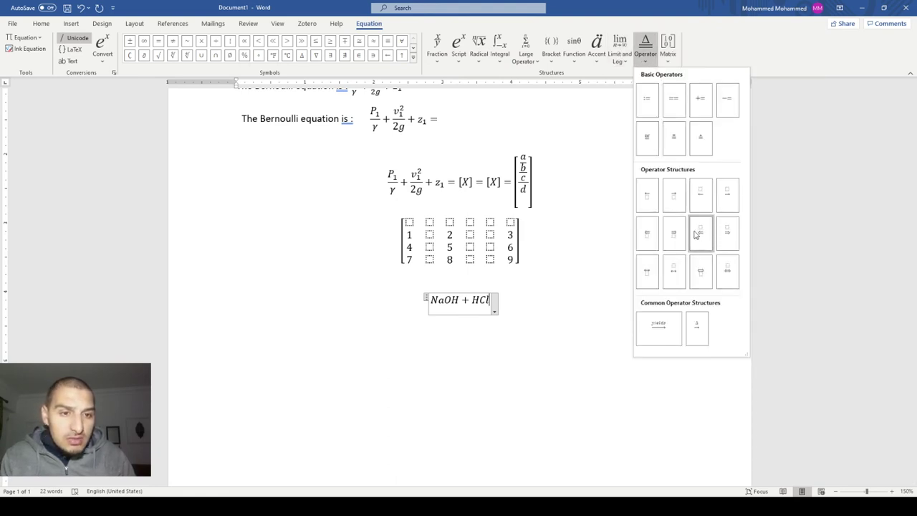
click(727, 194)
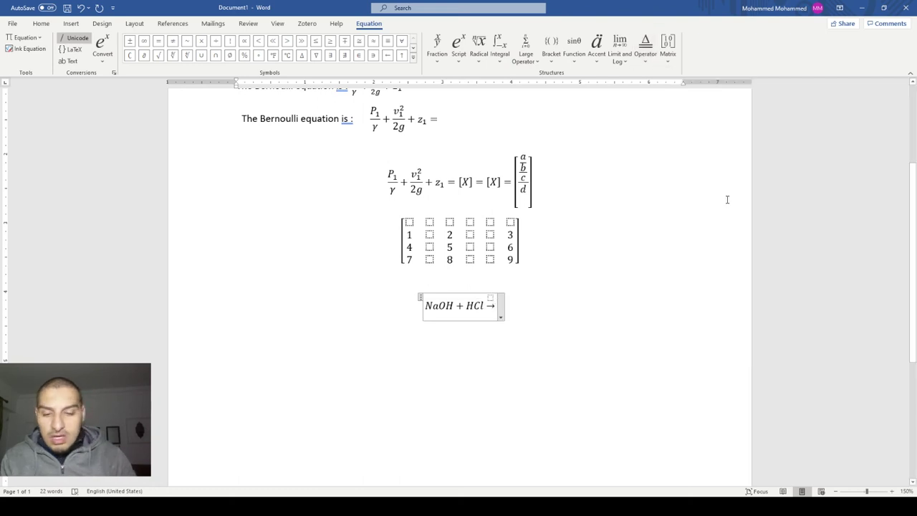
Enter the products NaCl + H₂O after the reaction arrow, with only the 2 as a subscript.
text(Na)
text(C)
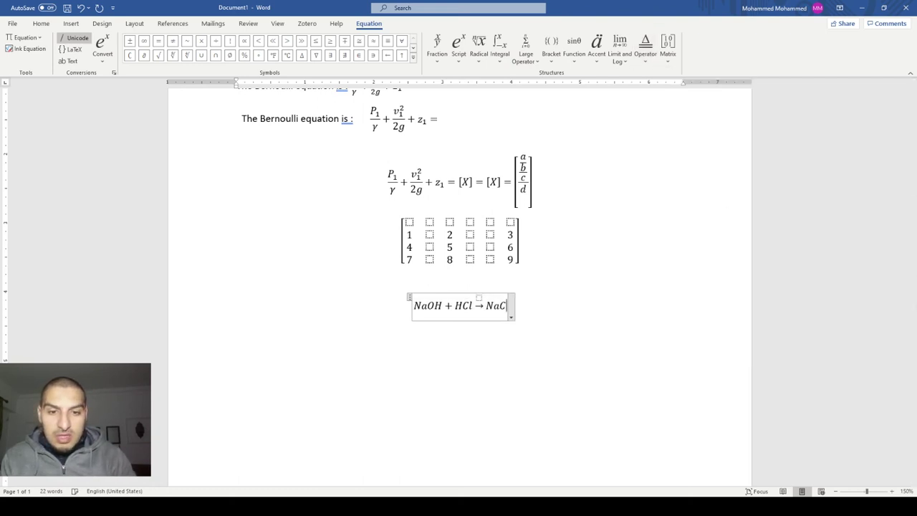
text(l + H_2o)
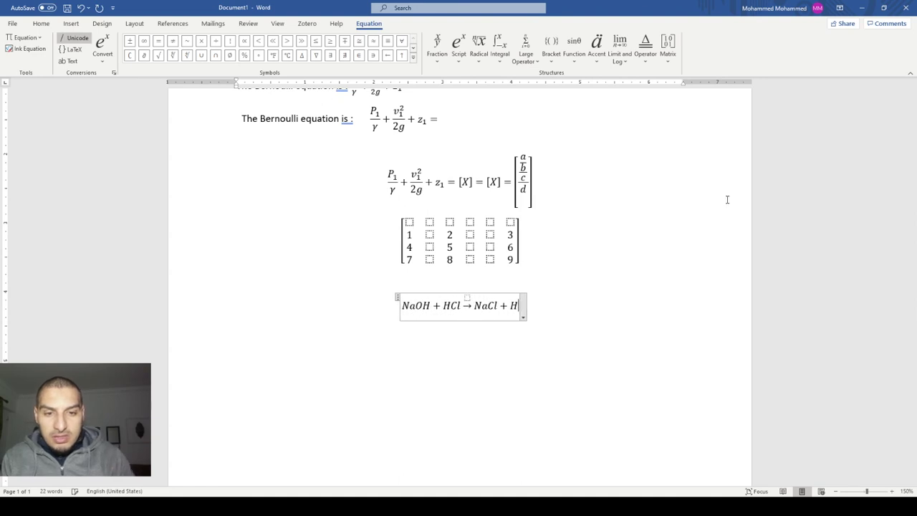
key(Left)
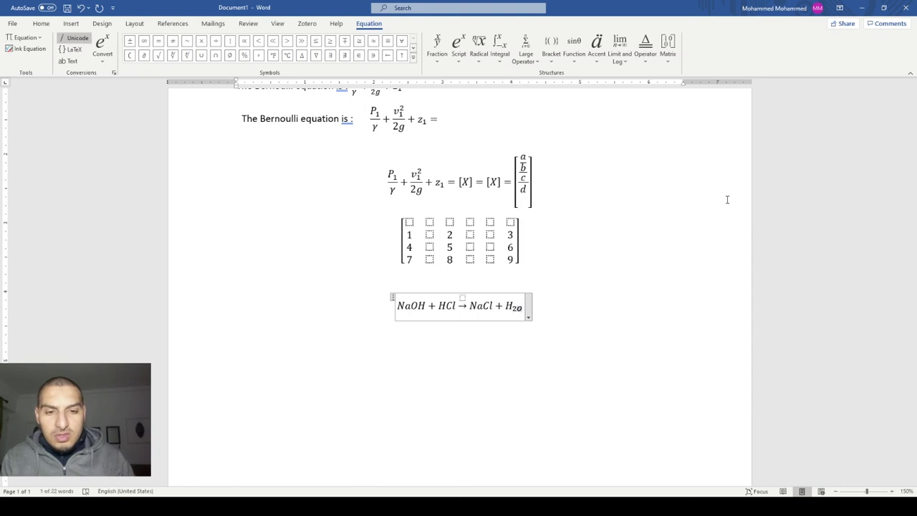
key(BackSpace)
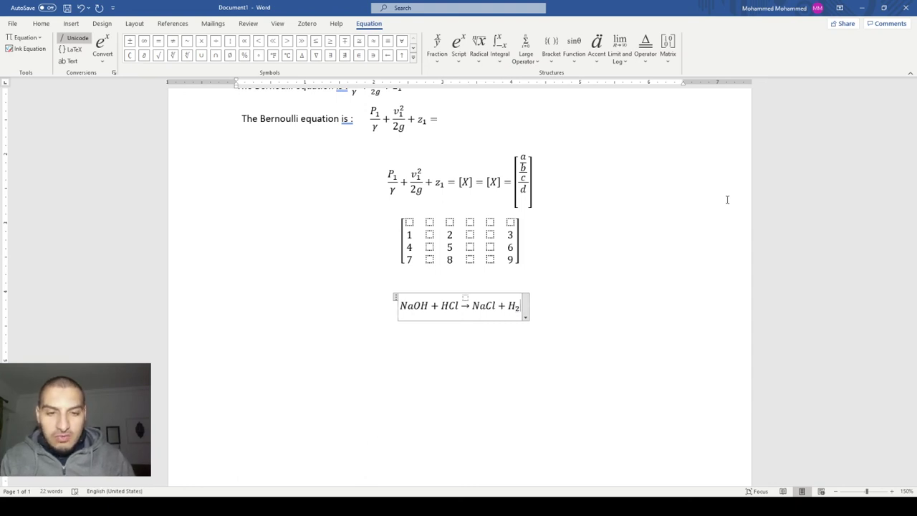
key(Right)
text(O)
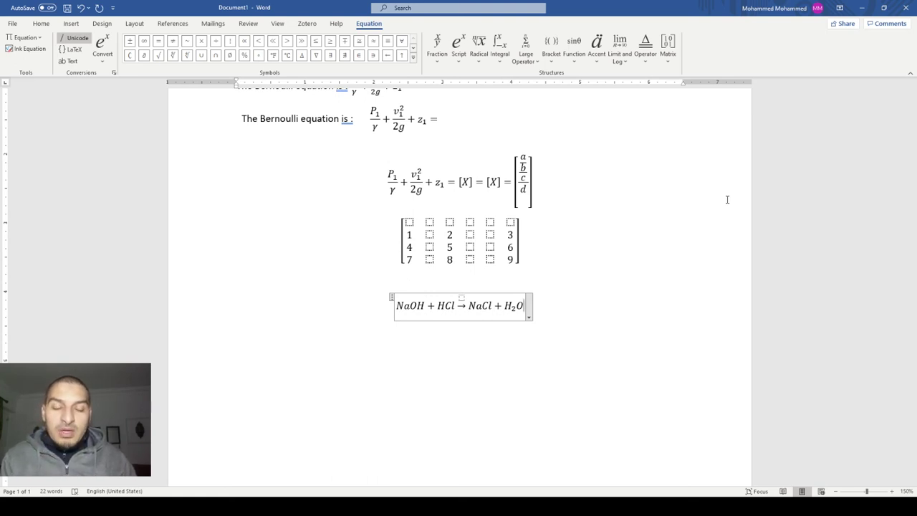
Fill the placeholder above the reaction arrow with the label "T,P and catalyst".
key(Left)
key(Up)
key(Down)
key(ctrl+Right)
key(ctrl+Right)
key(ctrl+Right)
key(Right)
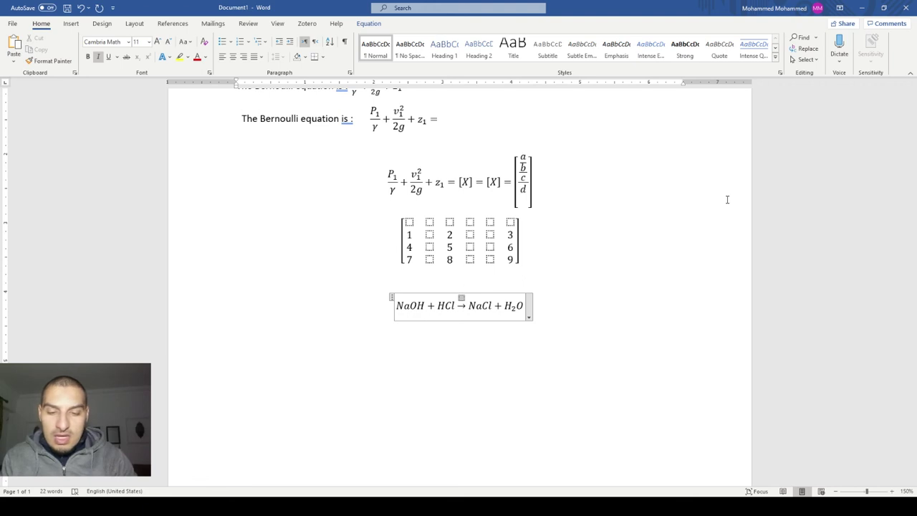
text(T,P and catalyst)
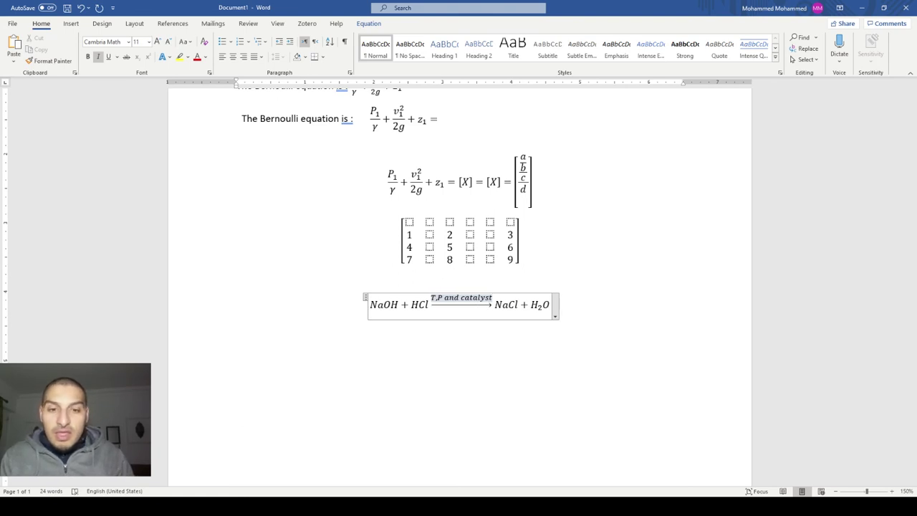
click(494, 305)
key(Left)
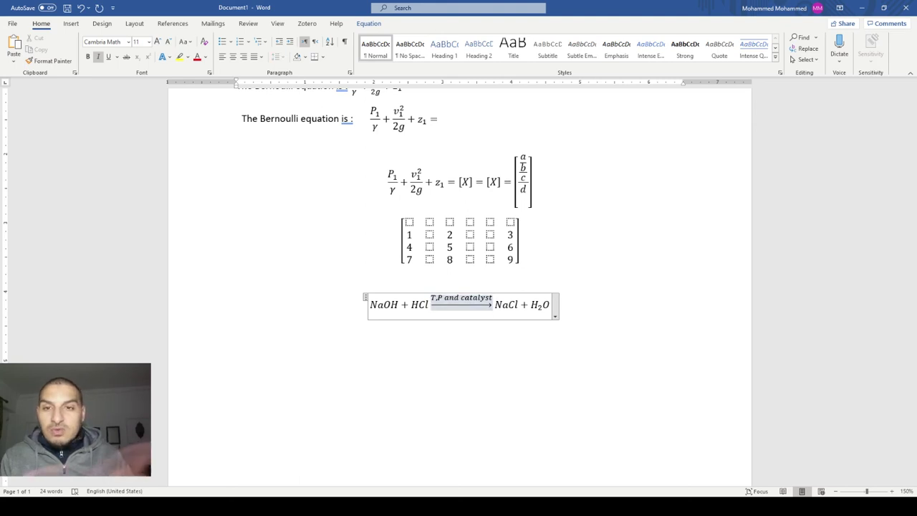
Examine the available operator structures and the Arrows category of the equation symbols for reaction arrows.
click(614, 48)
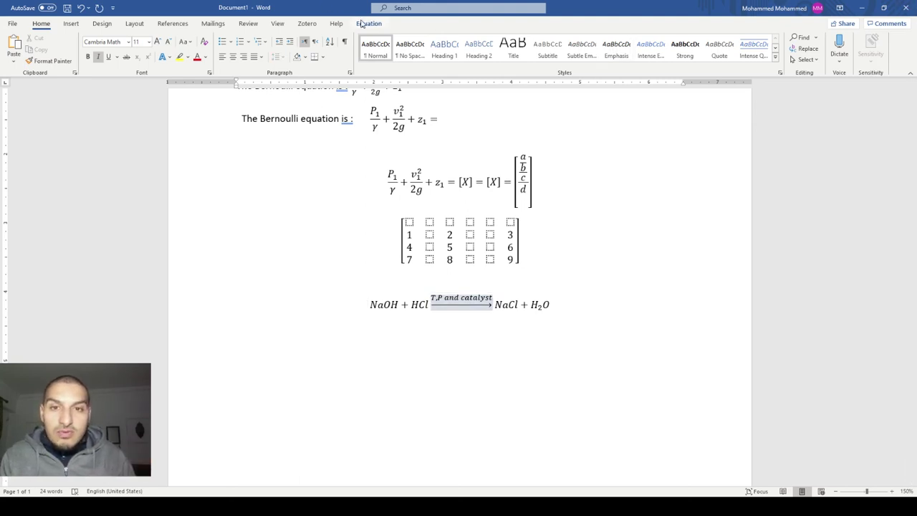
click(644, 57)
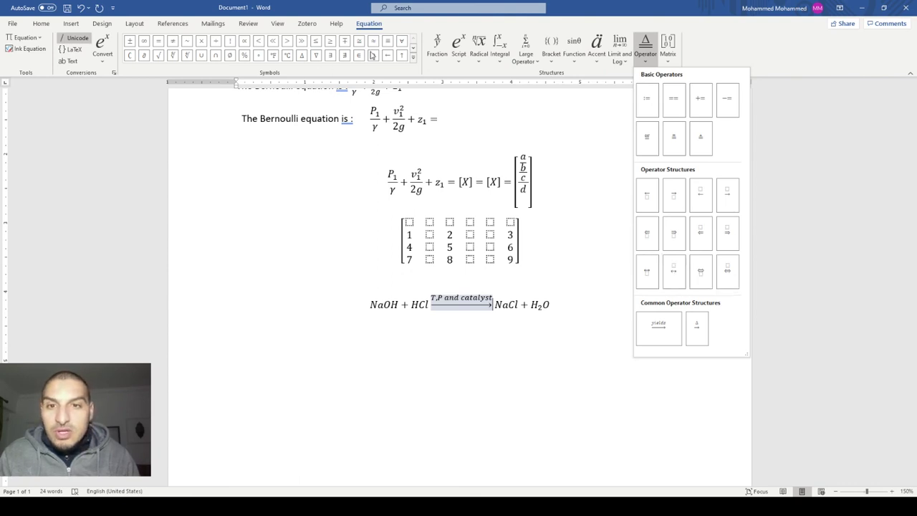
click(413, 57)
click(398, 39)
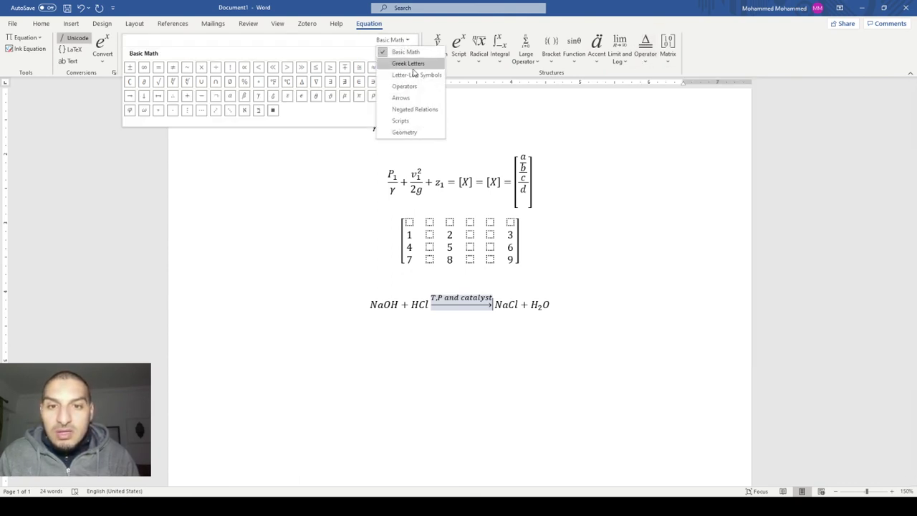
click(418, 99)
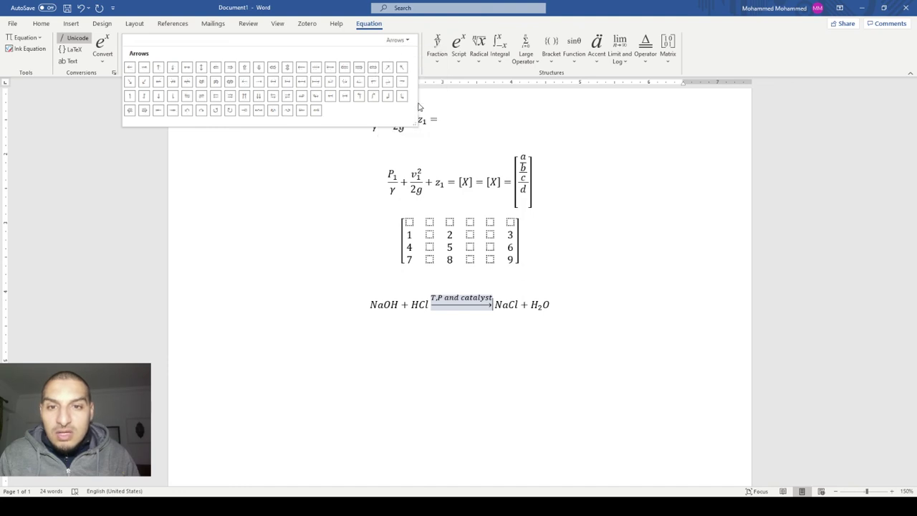
click(278, 99)
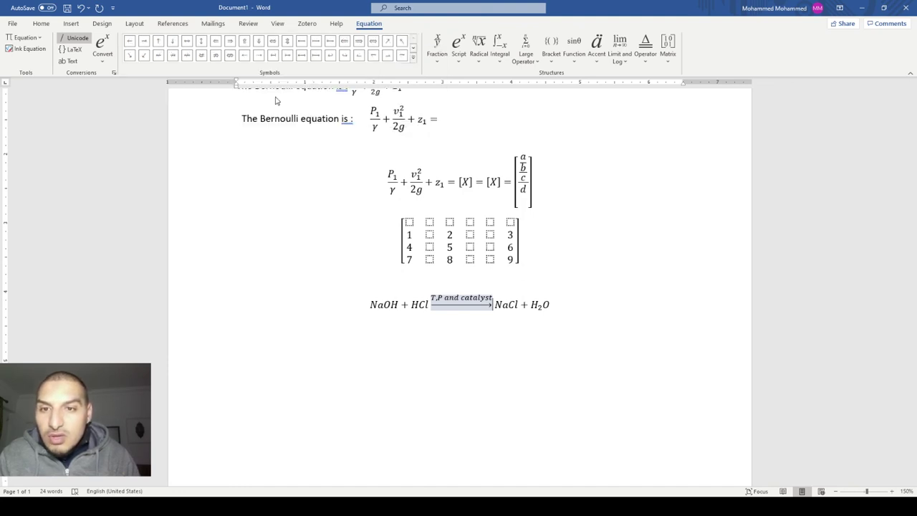
Insert the ⇆ and ⇌ arrows after the labelled reaction arrow and start a new line below the equation.
click(413, 56)
click(201, 95)
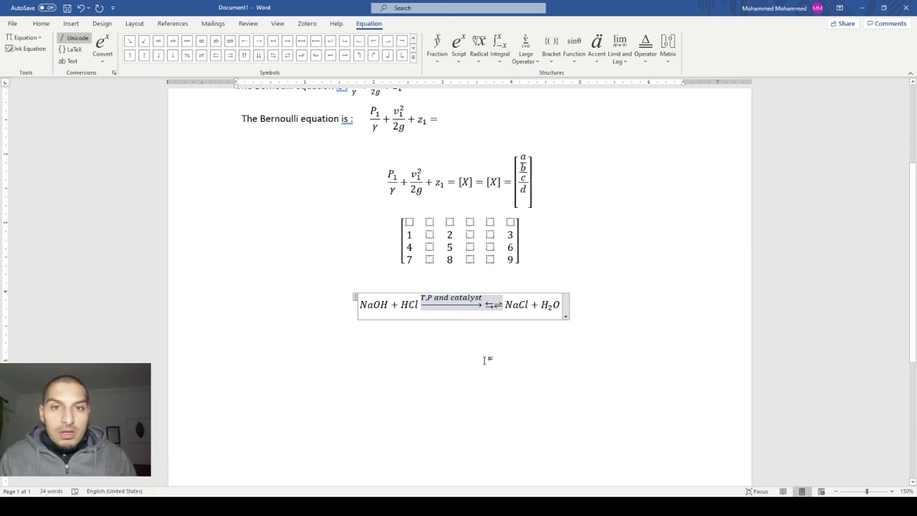
click(537, 344)
key(Right)
key(Right)
key(Right)
key(Right)
key(Return)
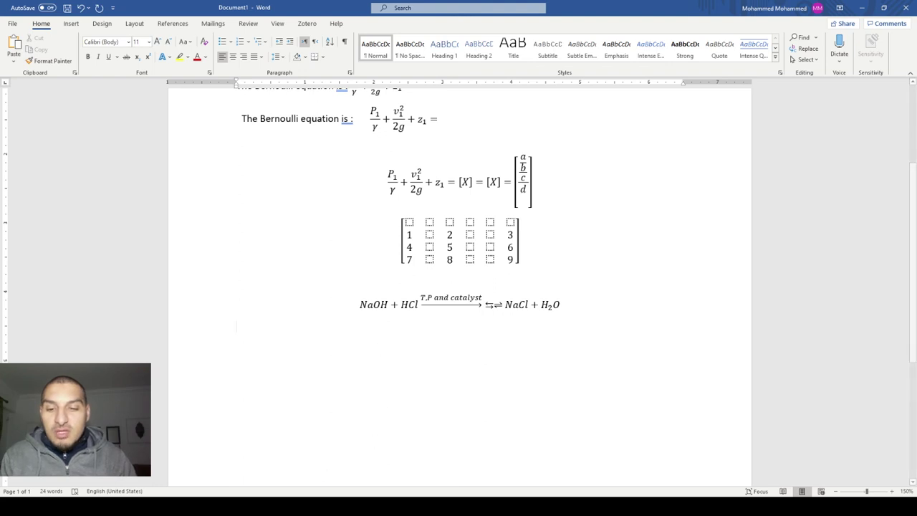
Switch to the blank Excel workbook, enlarge the view to 160% and insert a new equation box on the sheet.
key(alt+Tab)
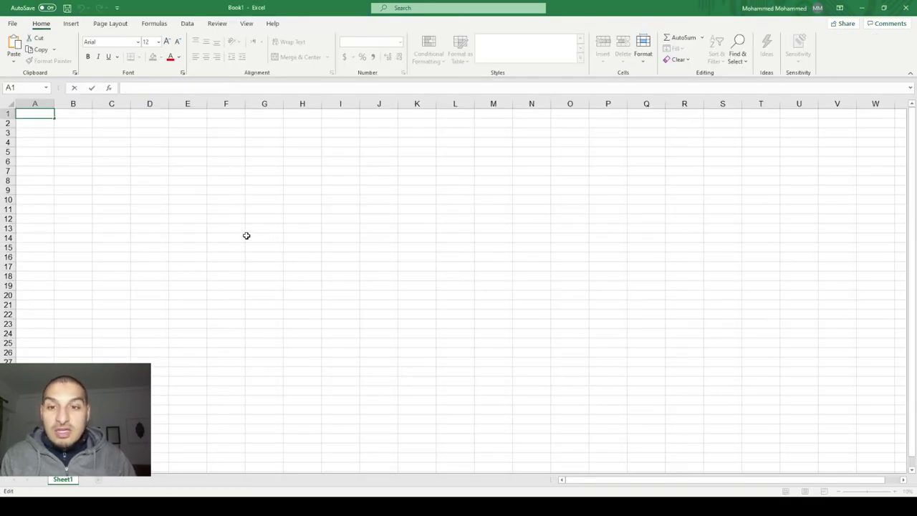
click(245, 235)
ctrl+scroll(245, 234, up, 4)
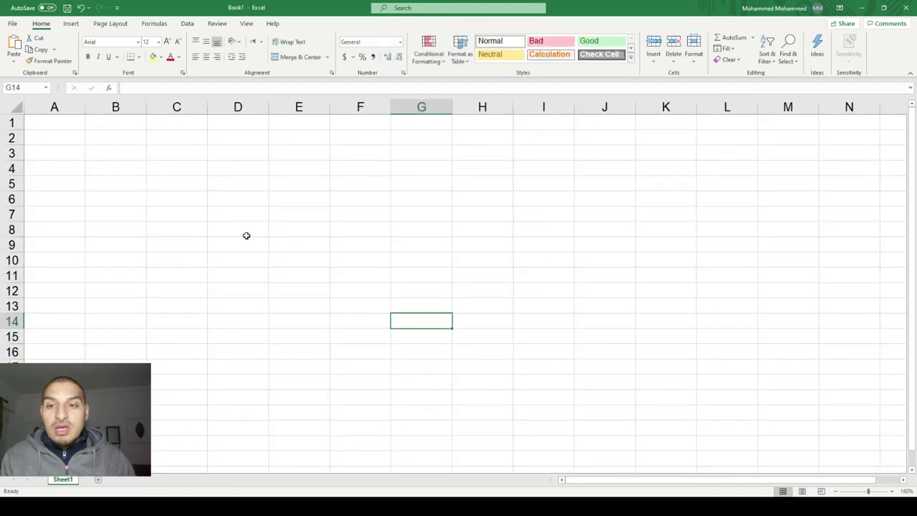
click(363, 181)
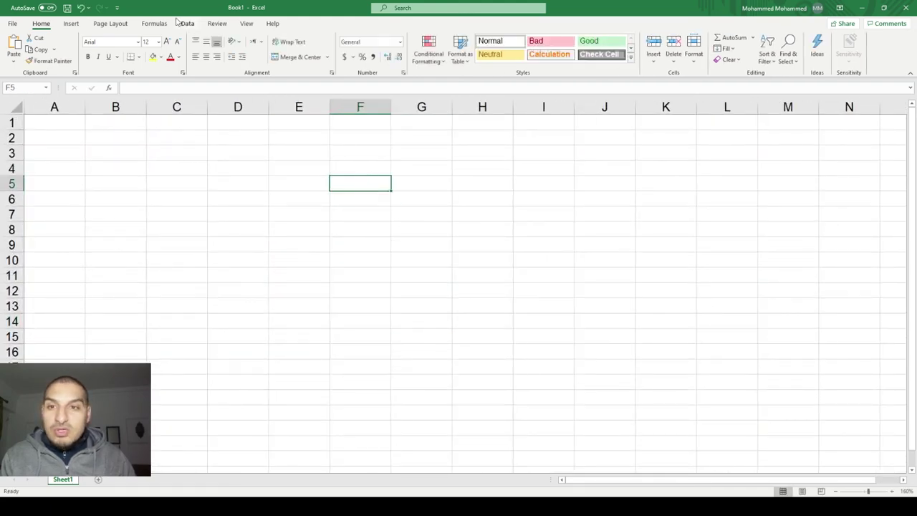
click(71, 23)
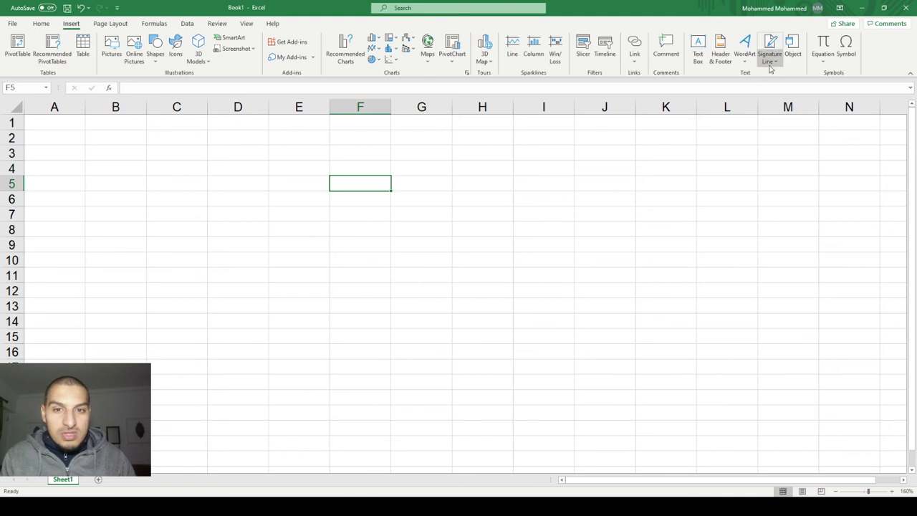
click(824, 44)
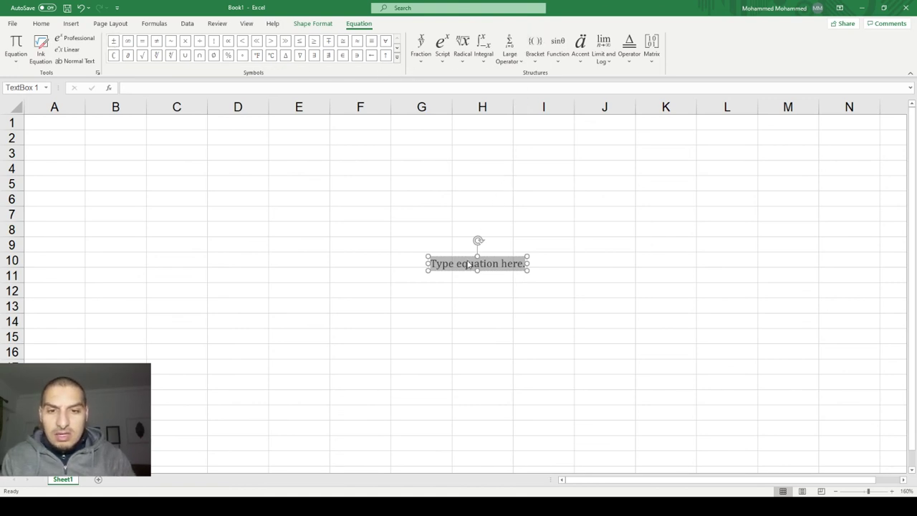
Enter the equation A₁ + A₂ = B₃ with subscripted numbers in the new equation box.
text(A)
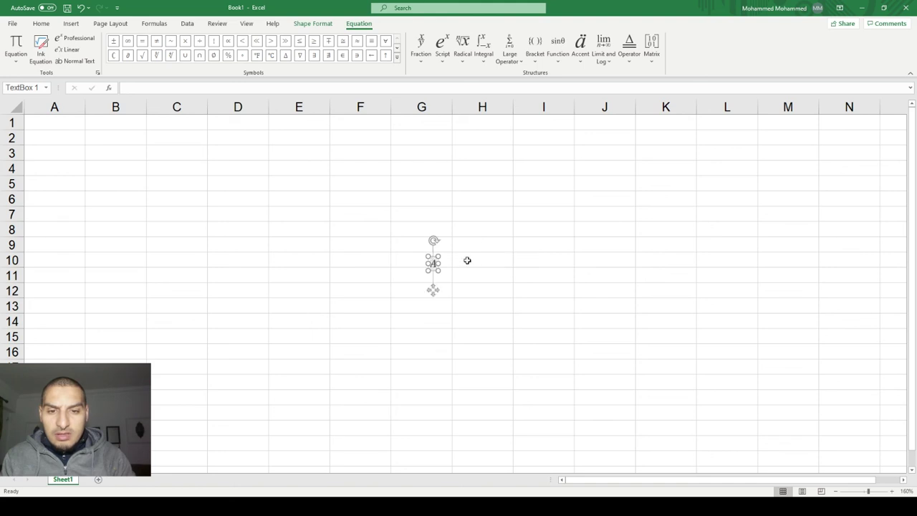
text(_1+A)
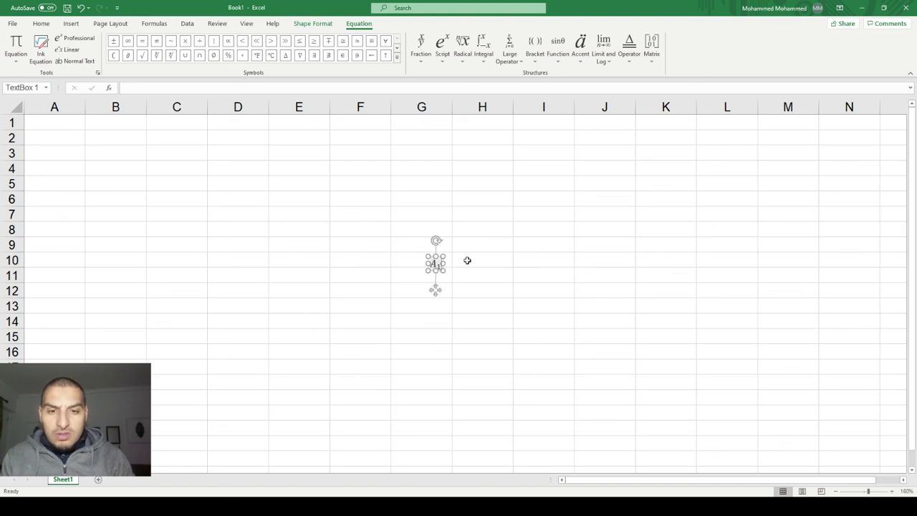
text(_2=B)
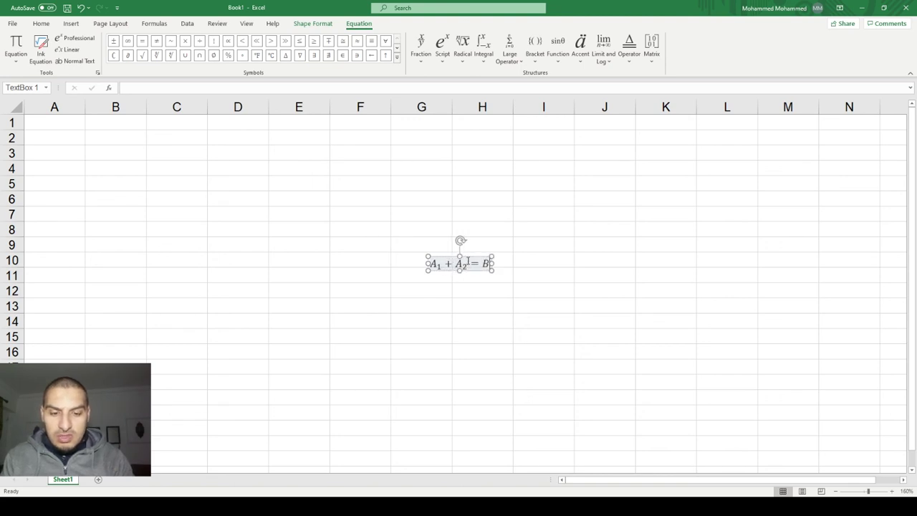
text(_3)
key(Escape)
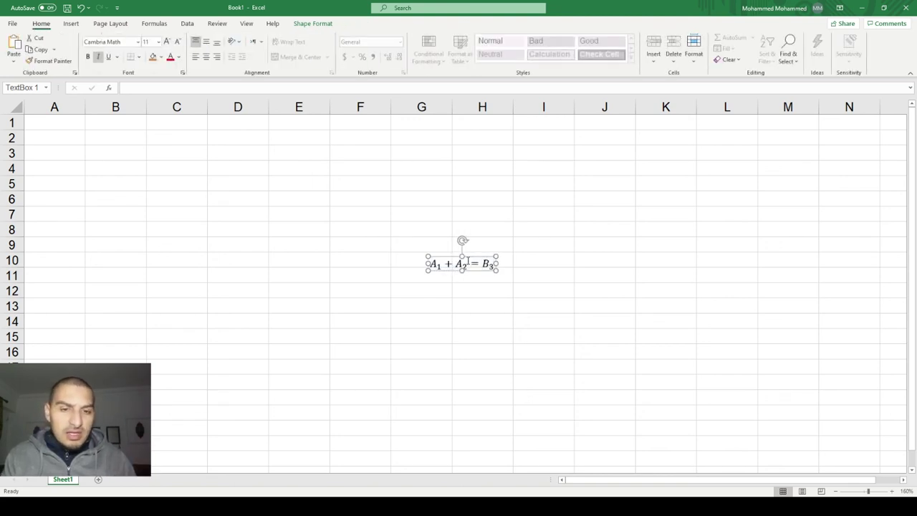
key(Escape)
Move the equation box up across columns F and G, around rows 4 and 5.
click(476, 268)
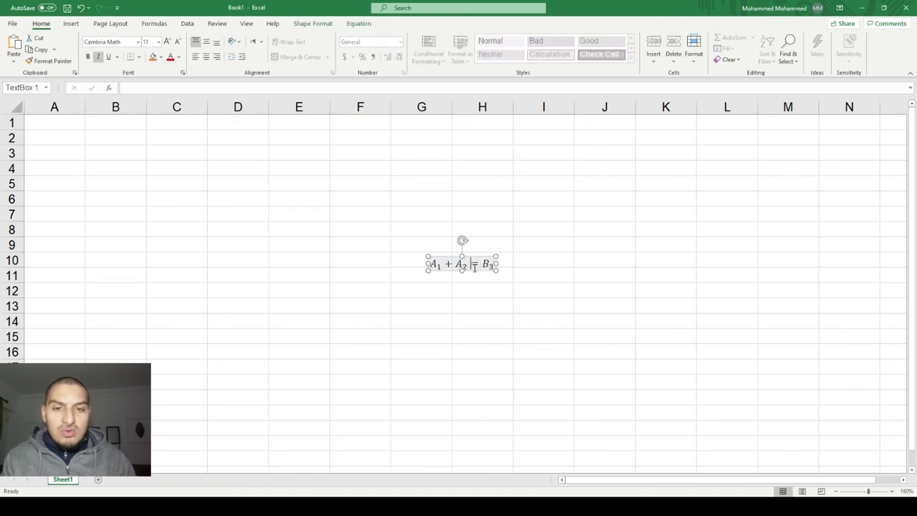
key(Escape)
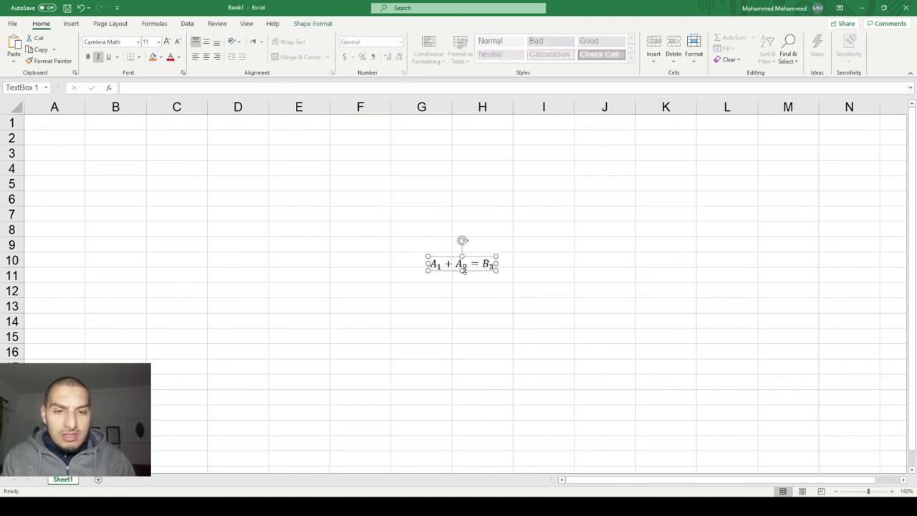
drag(466, 265, 388, 180)
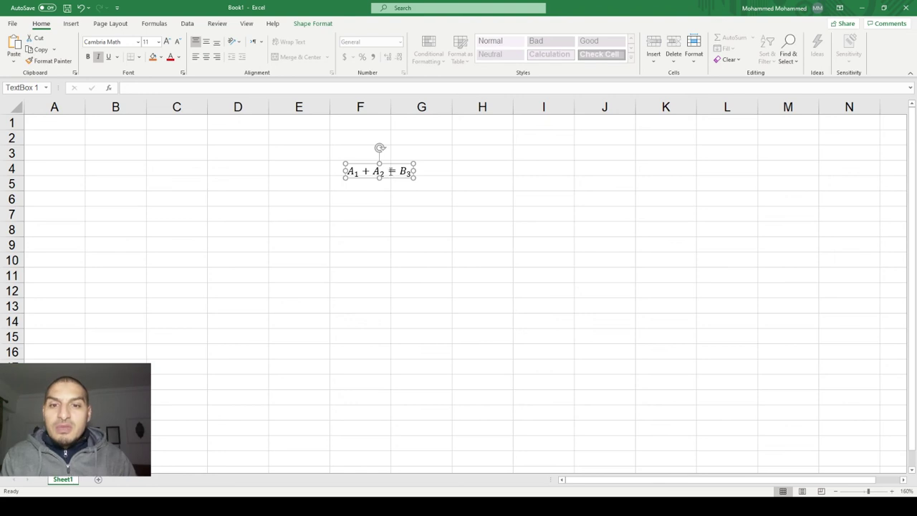
drag(391, 179, 408, 185)
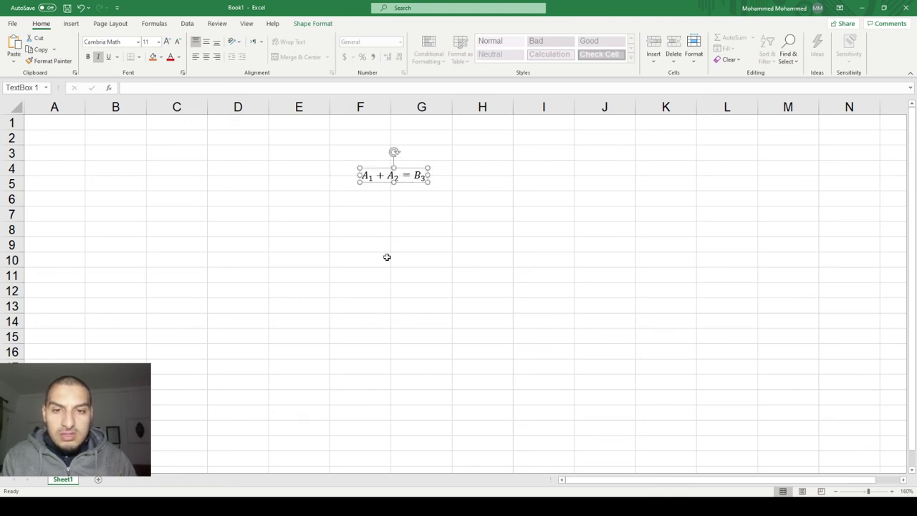
Fill the background of the equation box with white.
click(332, 24)
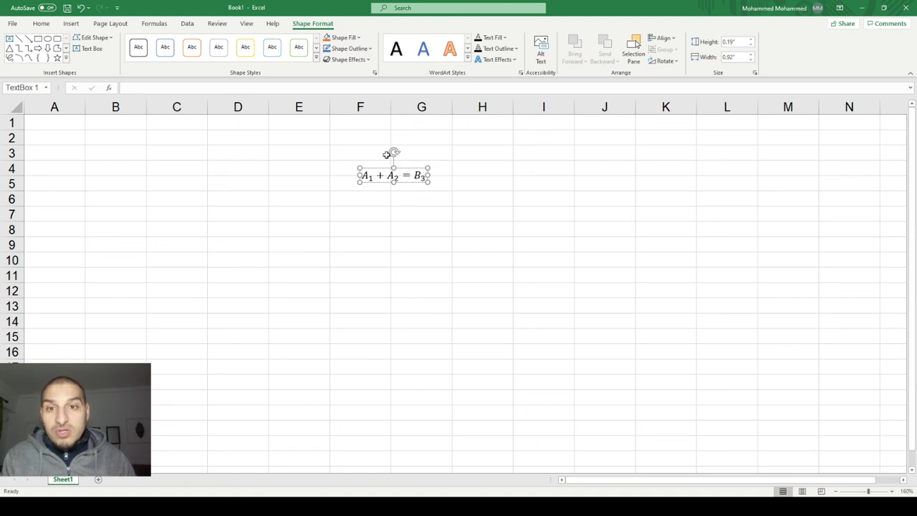
click(356, 38)
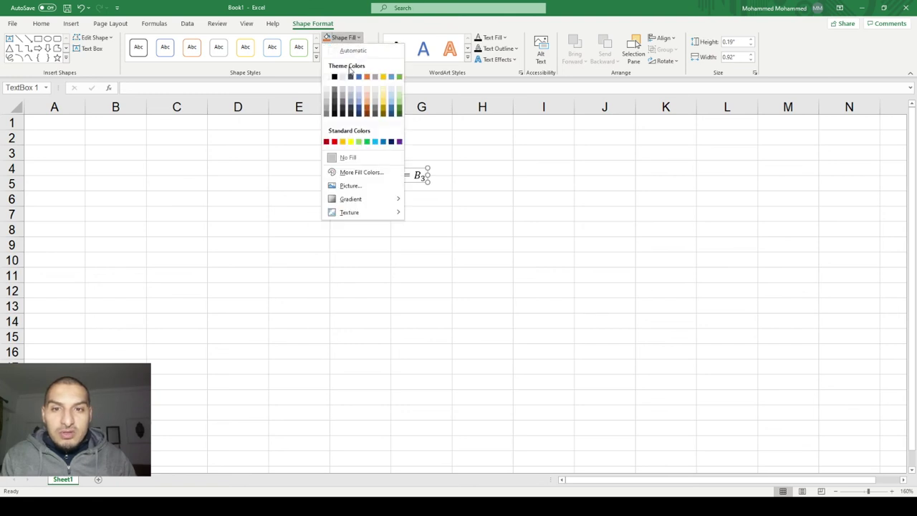
click(327, 78)
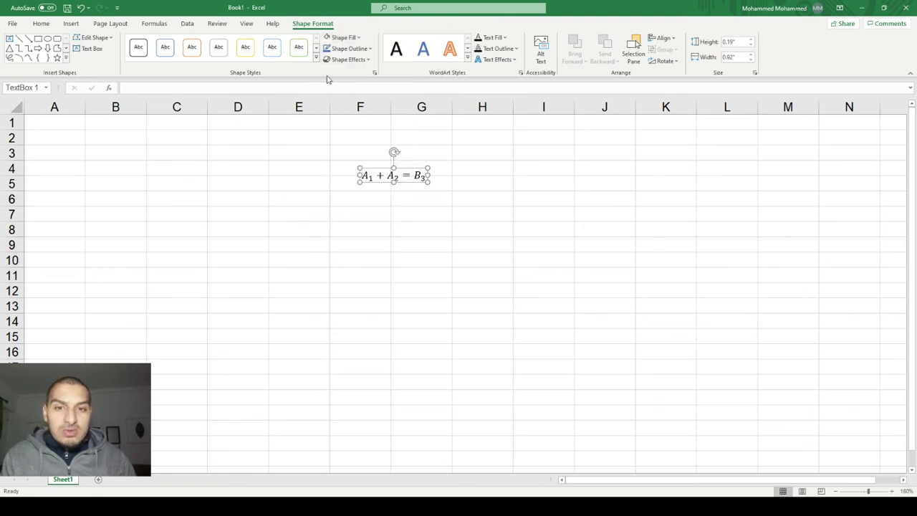
Move the equation box across columns G and H near row 4 and give it an outline in the automatic colour.
click(414, 201)
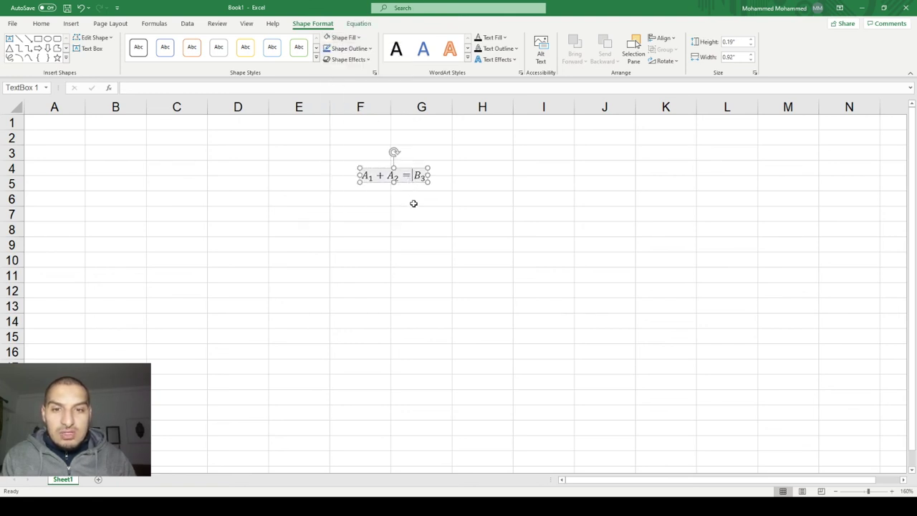
click(398, 177)
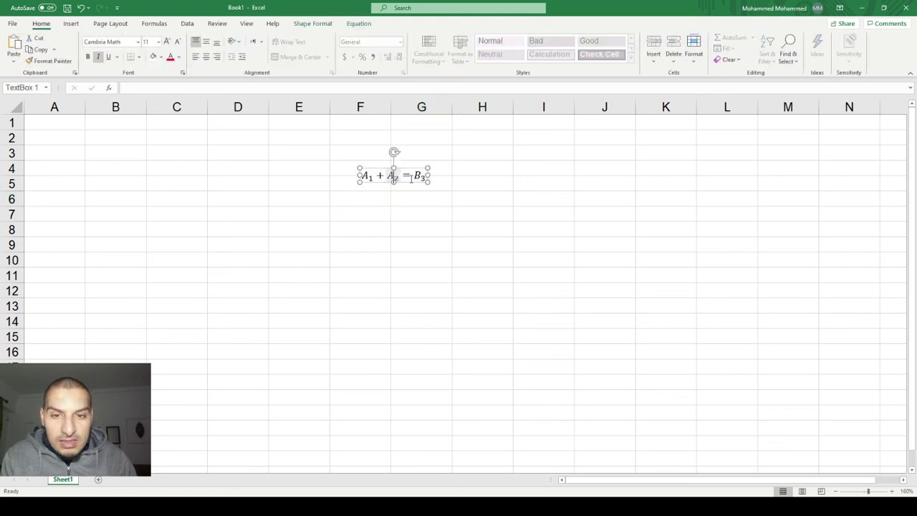
drag(411, 184, 472, 174)
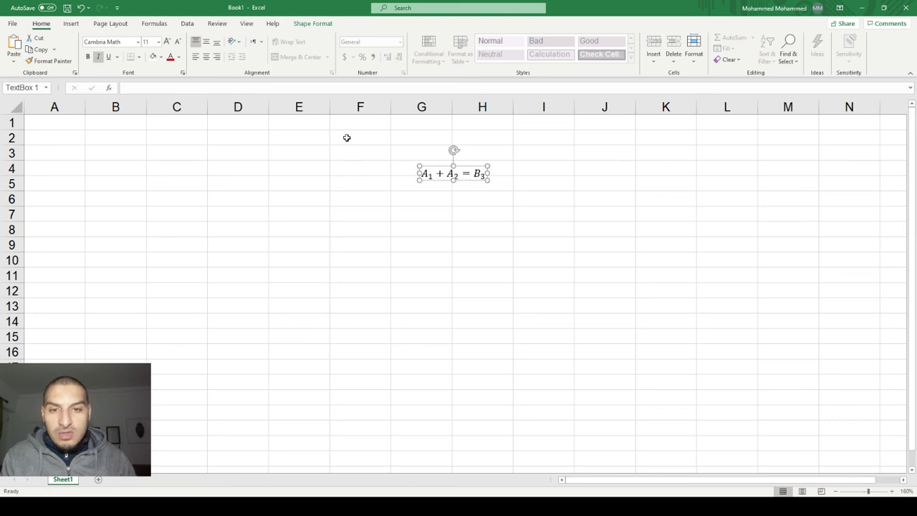
click(321, 25)
click(358, 48)
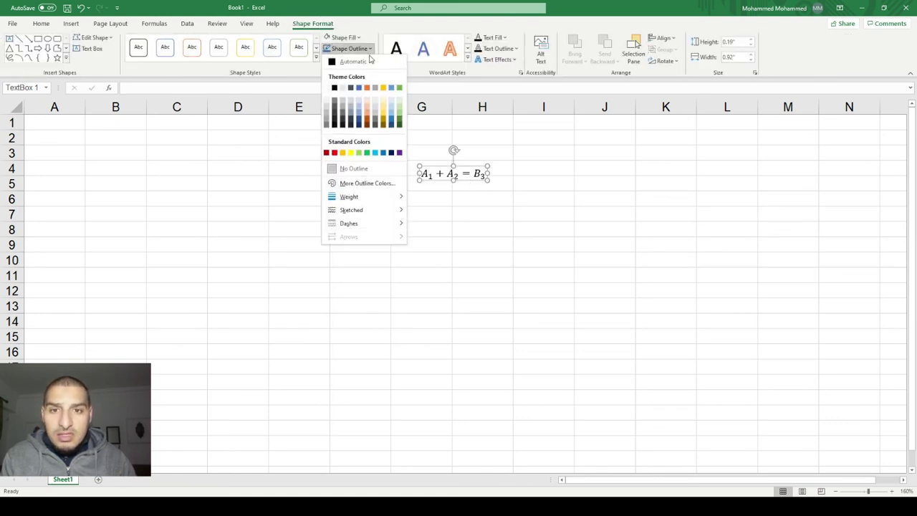
click(362, 62)
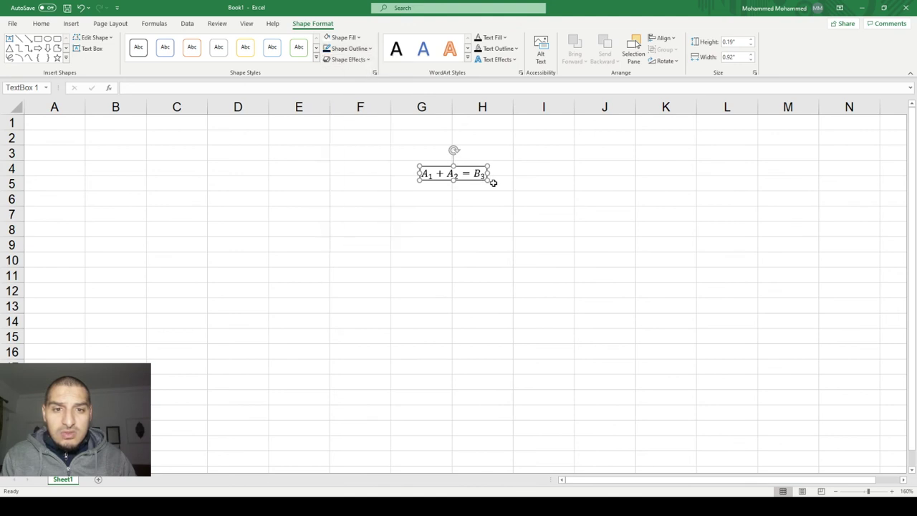
Resize the equation box to about 1.58" wide and 0.22" high, and change its outline to golden yellow.
drag(490, 184, 537, 209)
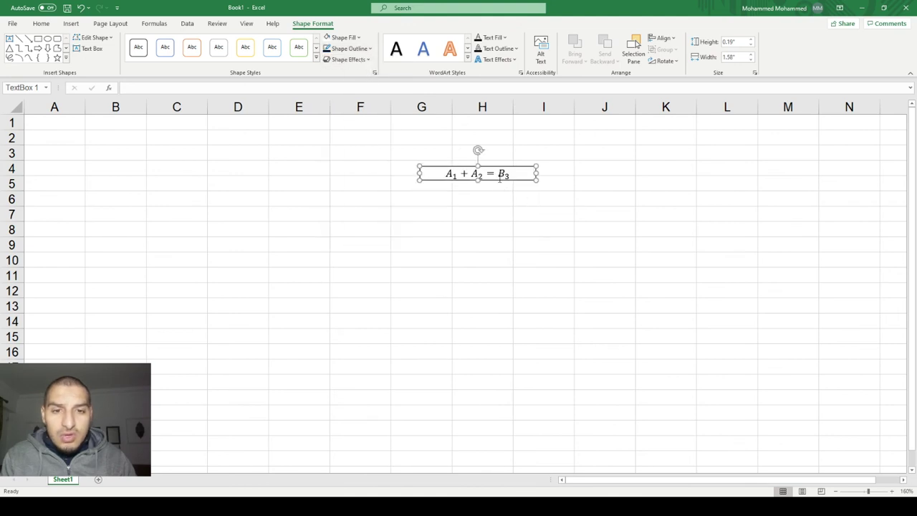
drag(478, 180, 480, 205)
click(478, 182)
drag(478, 203, 479, 181)
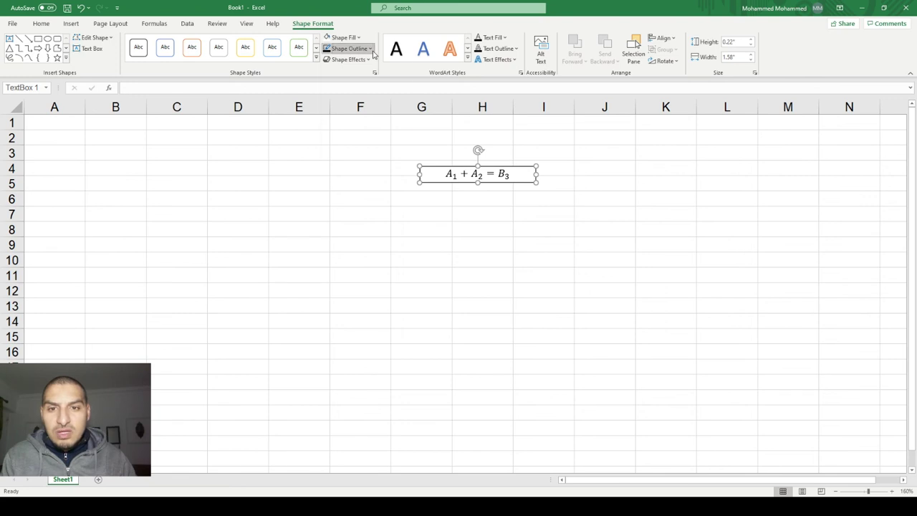
click(350, 48)
click(349, 153)
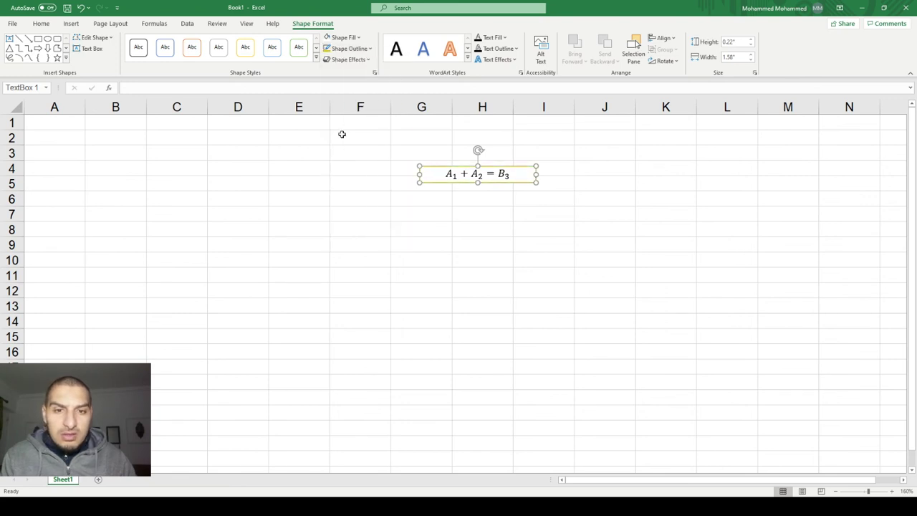
click(469, 172)
drag(484, 173, 467, 171)
text(a)
key(ctrl+z)
Colour the whole equation's text with a darker shade of the blue theme colour and deselect the box.
key(ctrl+a)
click(354, 37)
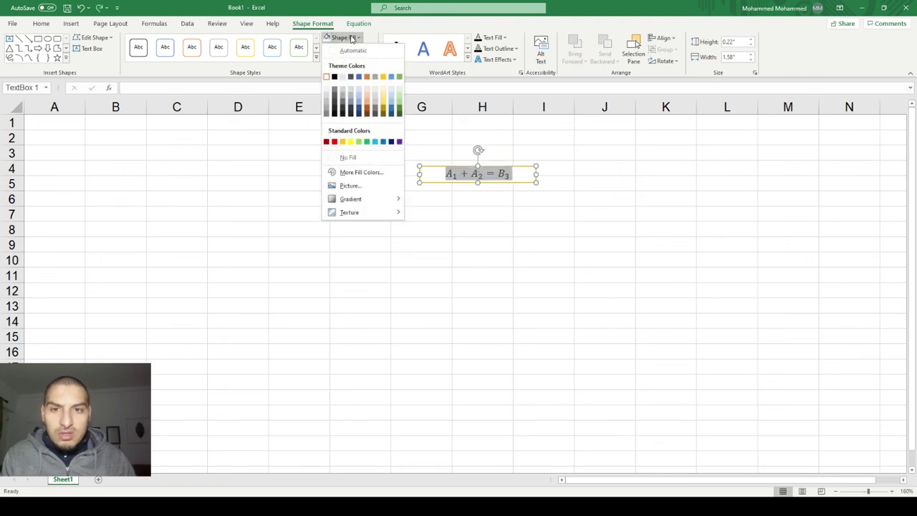
key(Escape)
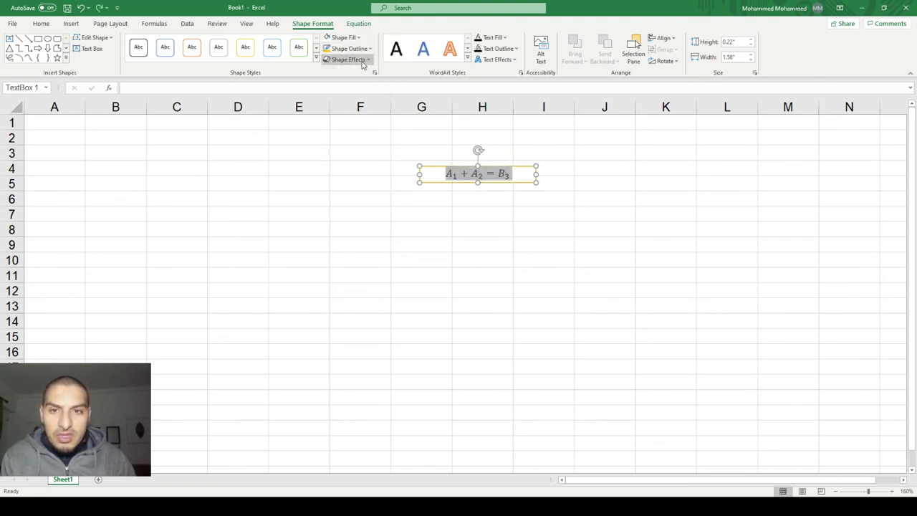
click(504, 38)
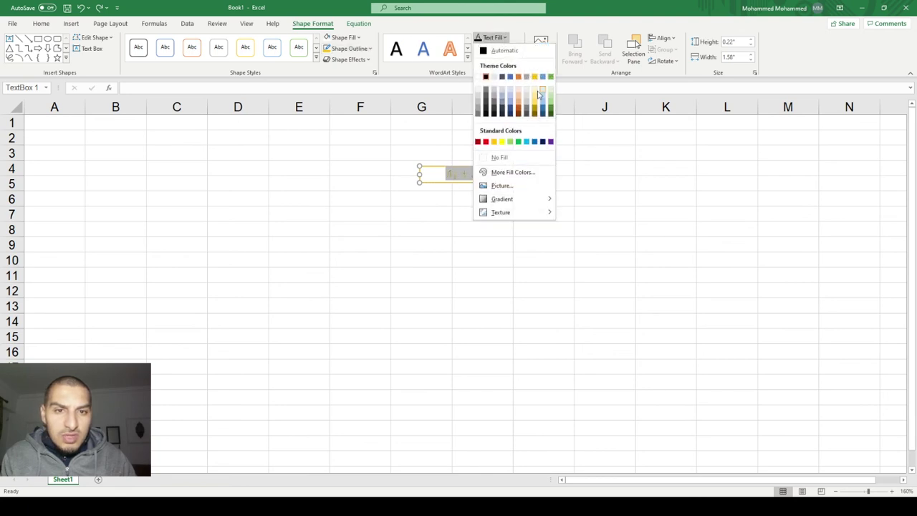
click(508, 107)
click(468, 244)
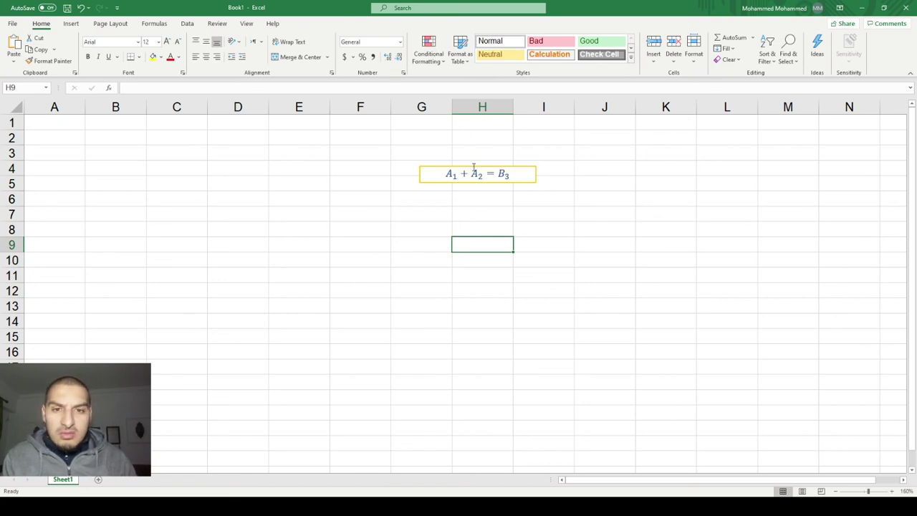
Open the equation editing tools for the A₁ + A₂ = B₃ equation.
click(473, 173)
click(355, 25)
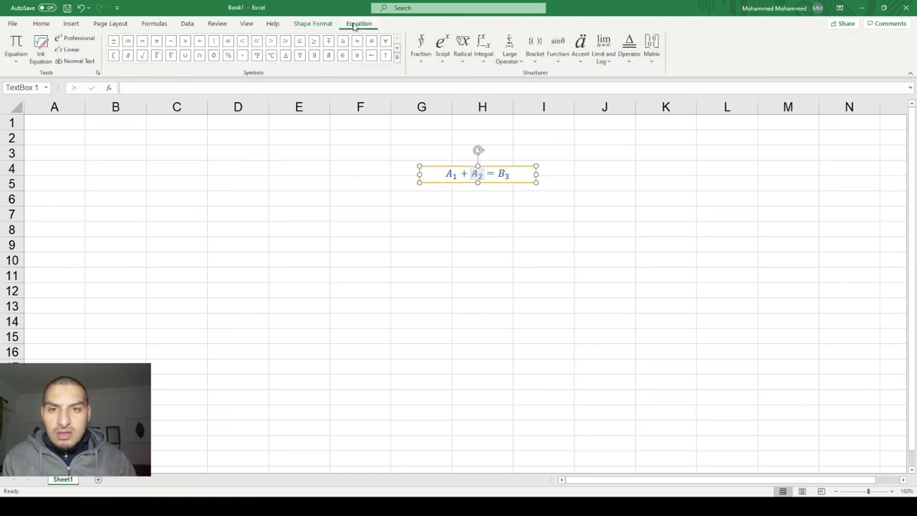